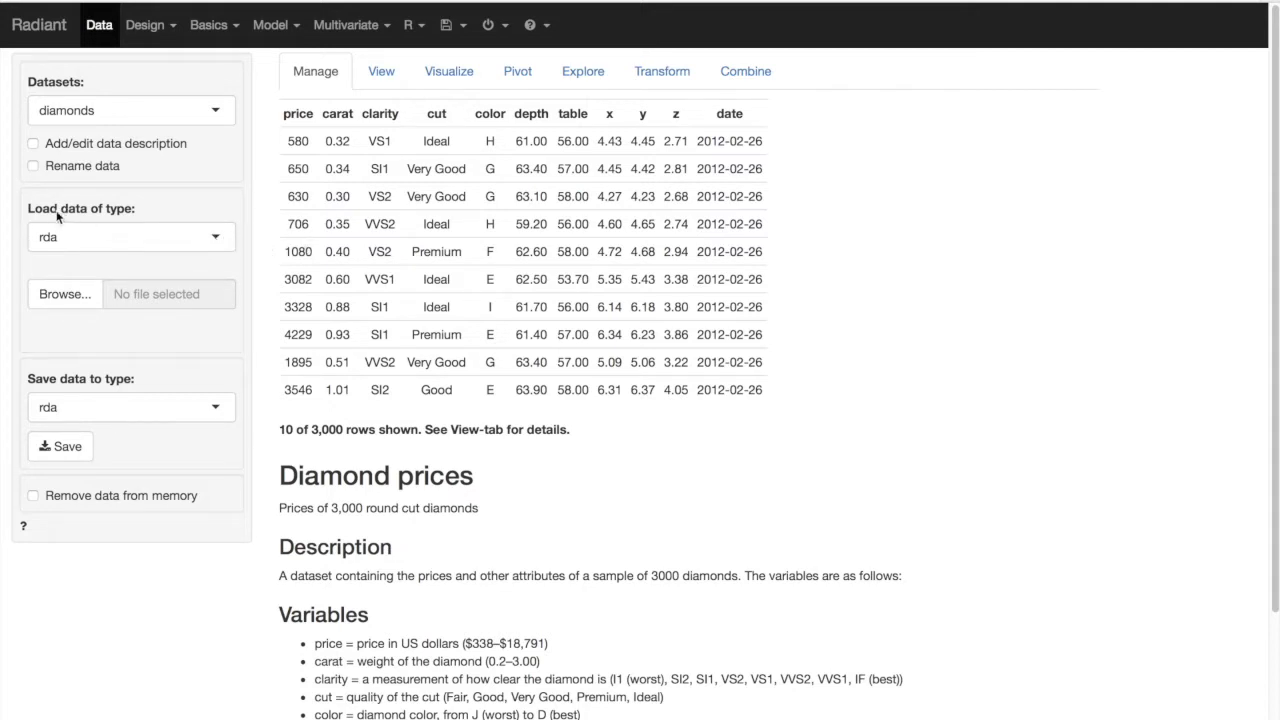
- Load the built-in example datasets by setting the load data type to examples
{"action": "left_click", "coordinate": [208, 238]}
{"action": "scroll", "coordinate": [150, 363], "scroll_direction": "down", "scroll_amount": 2}
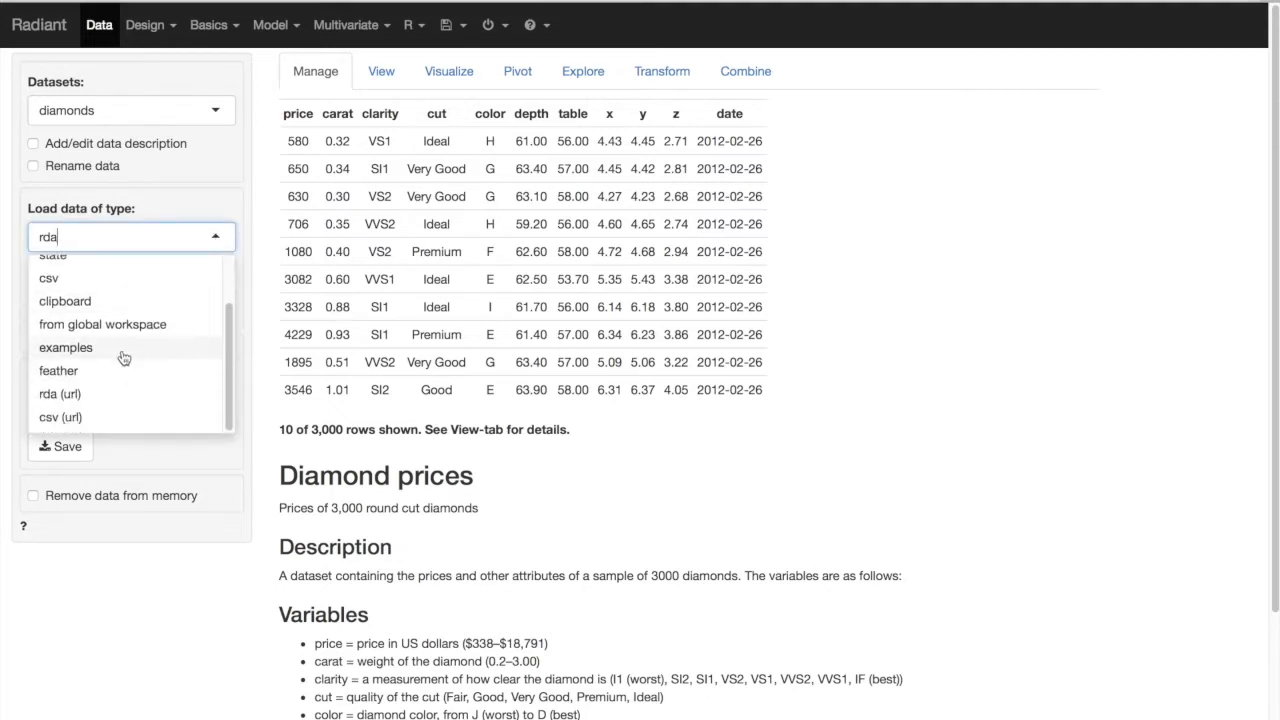
{"action": "left_click", "coordinate": [82, 349]}
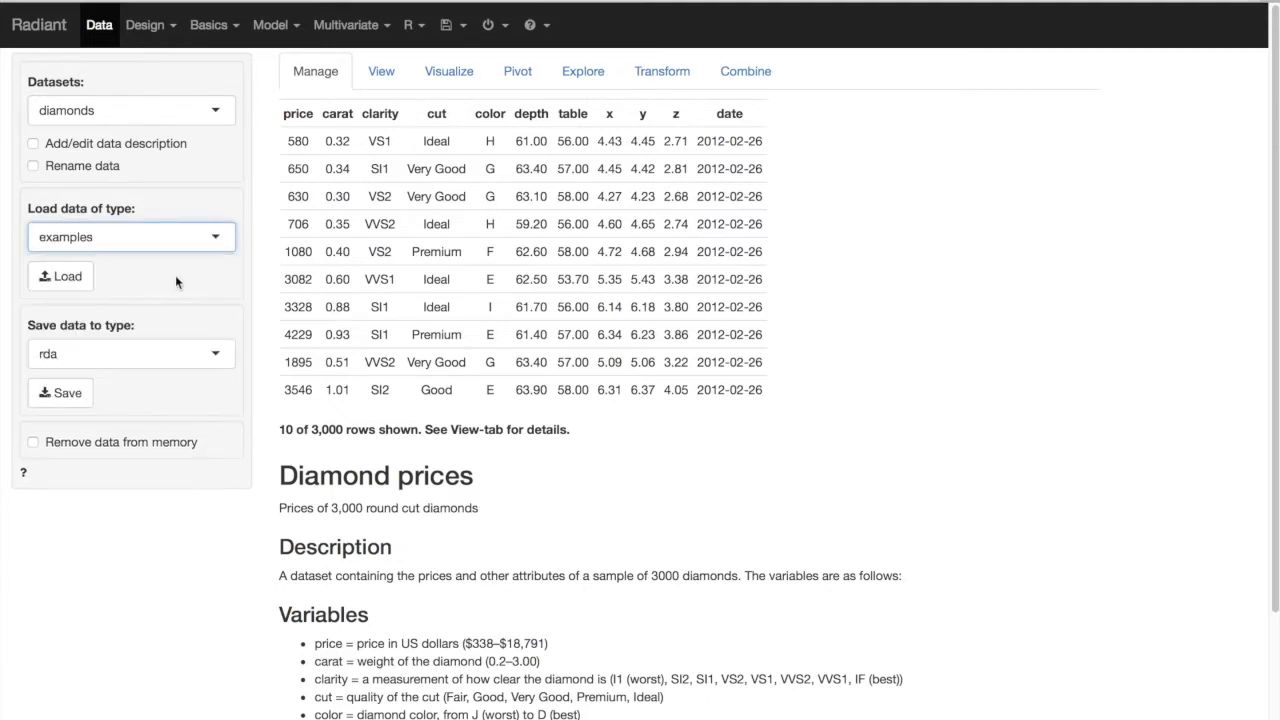
{"action": "left_click", "coordinate": [60, 280]}
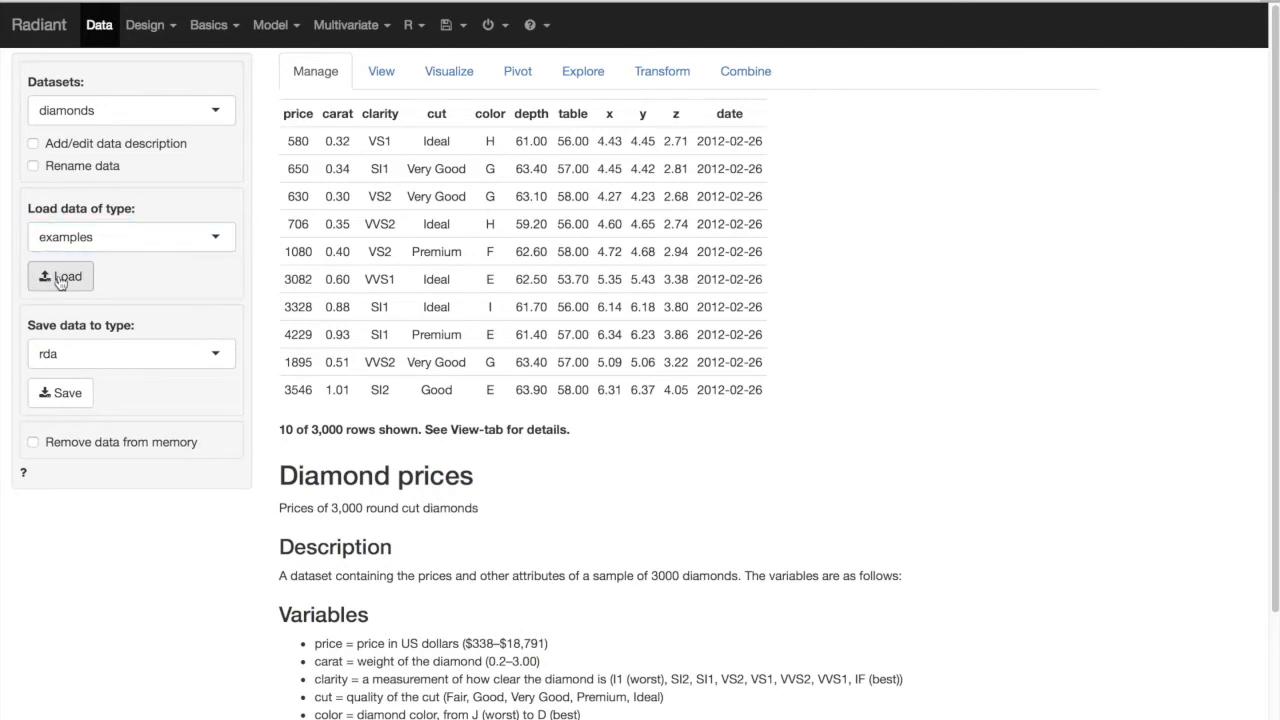
- Make titanic the active dataset
{"action": "left_click", "coordinate": [219, 117]}
{"action": "scroll", "coordinate": [177, 217], "scroll_direction": "down", "scroll_amount": 3}
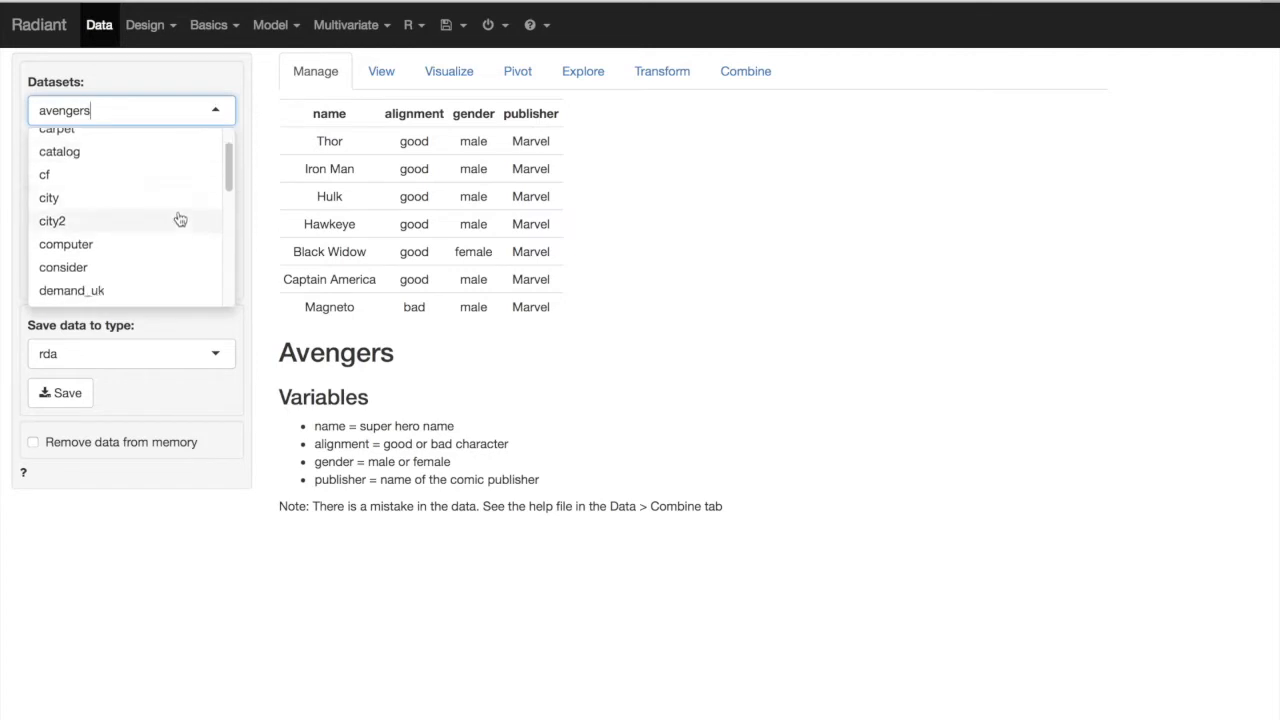
{"action": "scroll", "coordinate": [180, 221], "scroll_direction": "down", "scroll_amount": 5}
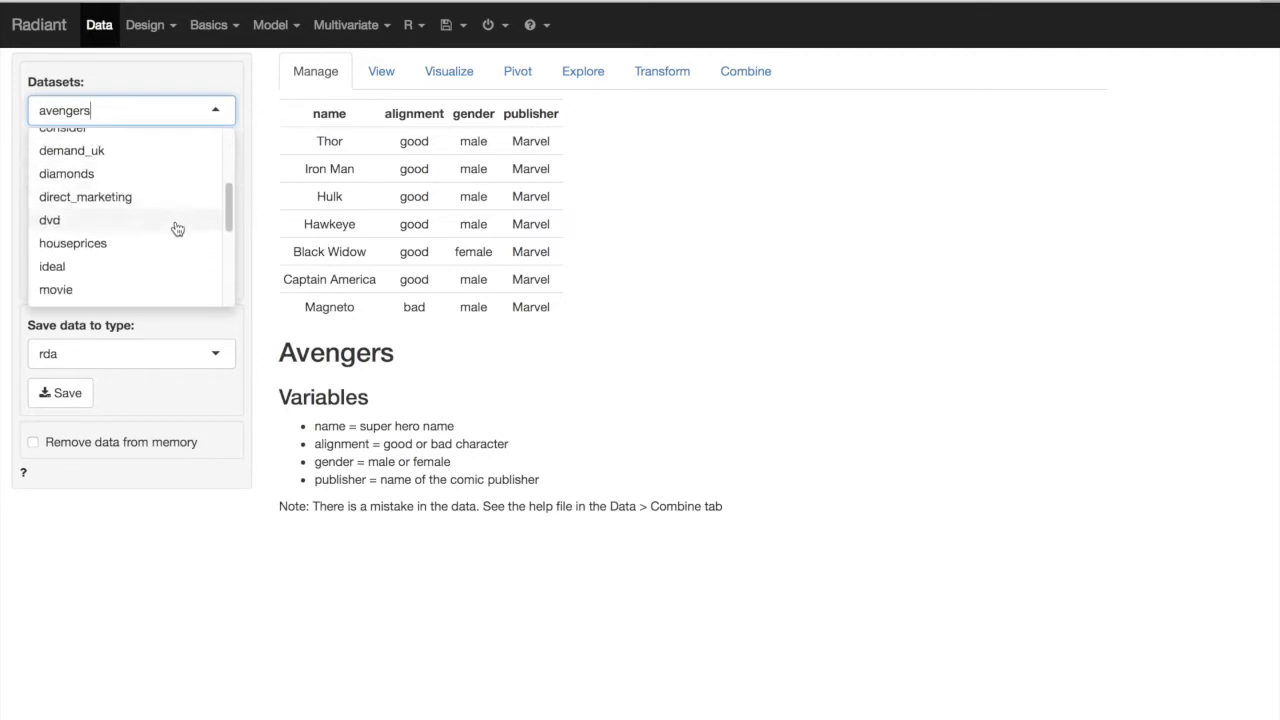
{"action": "scroll", "coordinate": [177, 229], "scroll_direction": "down", "scroll_amount": 5}
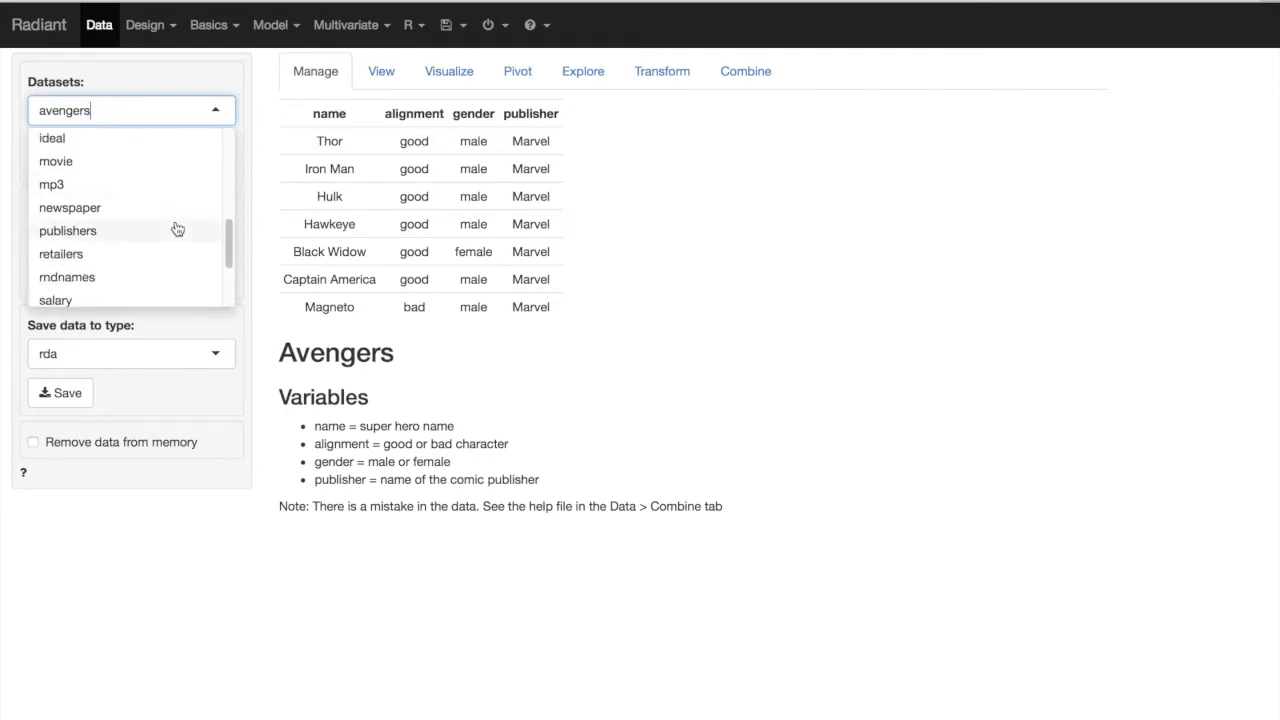
{"action": "scroll", "coordinate": [177, 229], "scroll_direction": "down", "scroll_amount": 1}
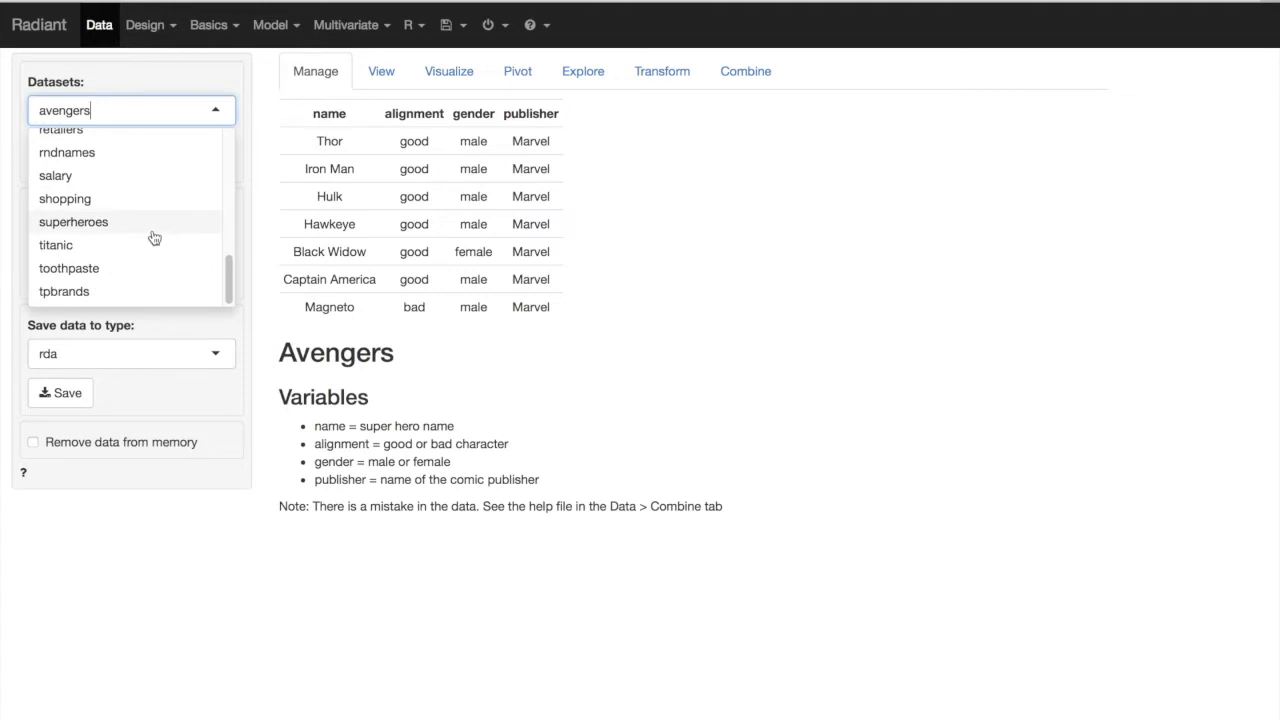
{"action": "left_click", "coordinate": [56, 245]}
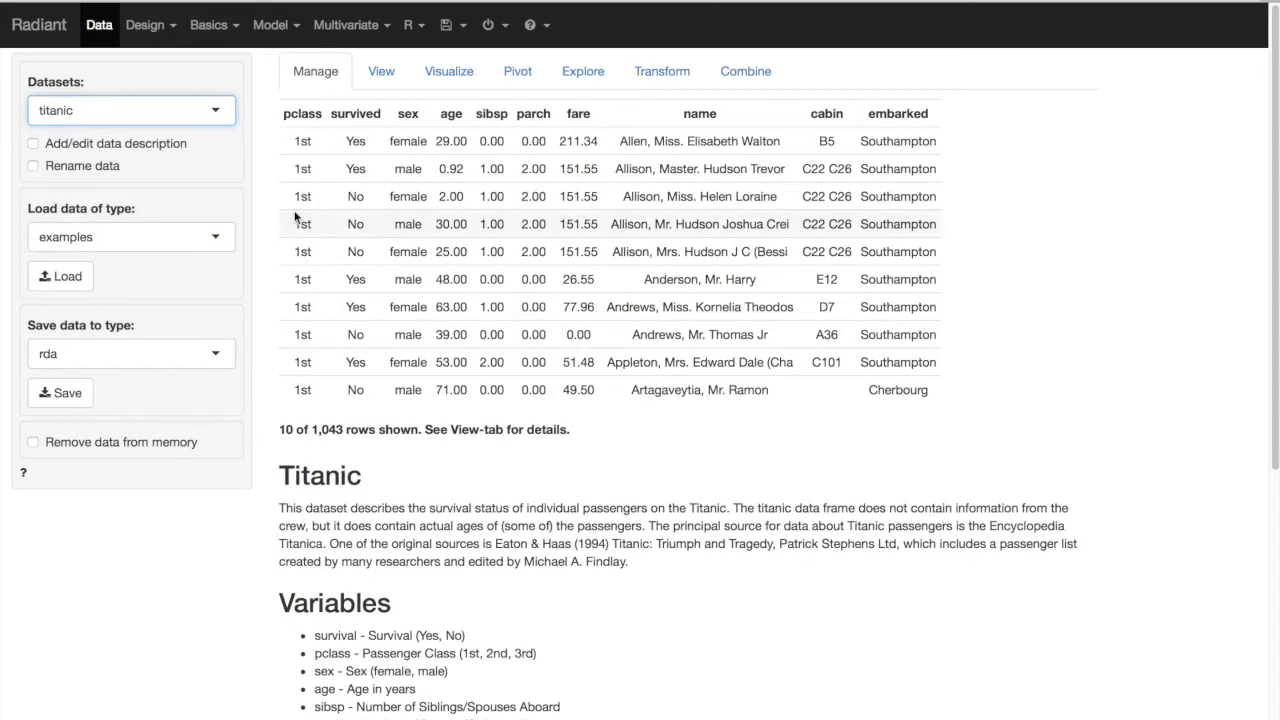
{"action": "left_click", "coordinate": [255, 150]}
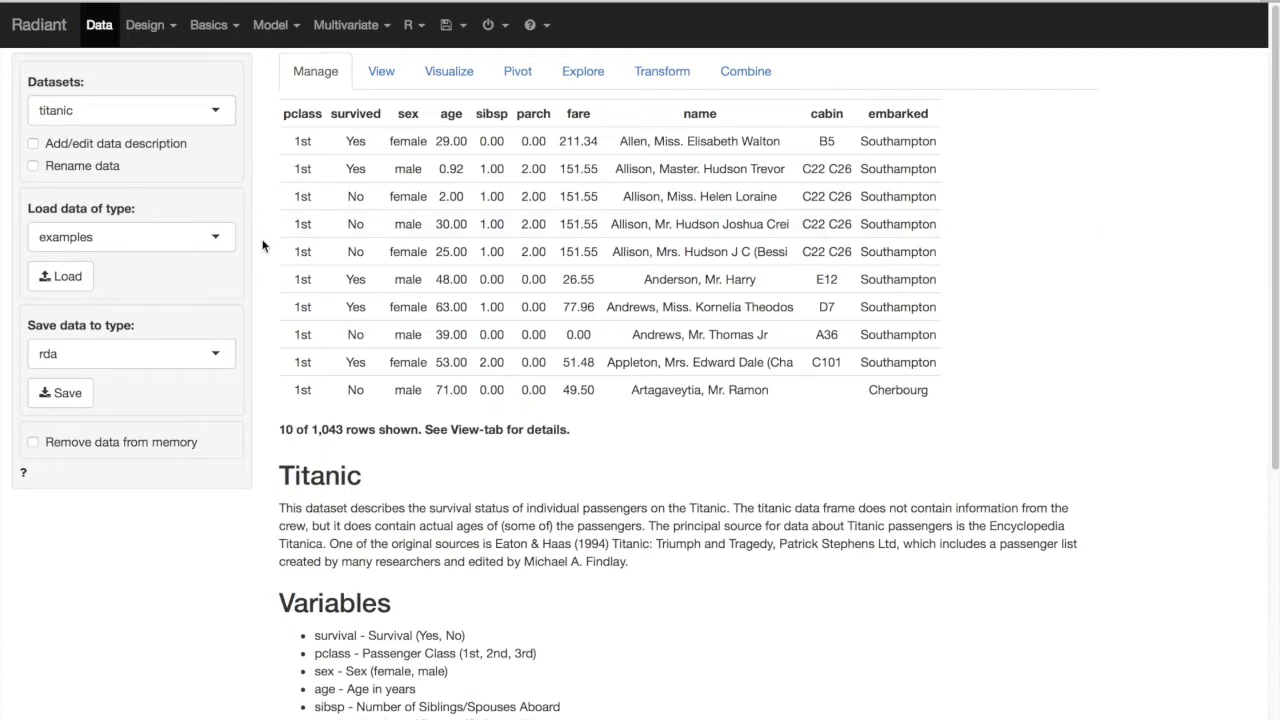
- Read the Titanic dataset's description, variable list and notes, marking the entry that defines survival
{"action": "scroll", "coordinate": [271, 508], "scroll_direction": "down", "scroll_amount": 2}
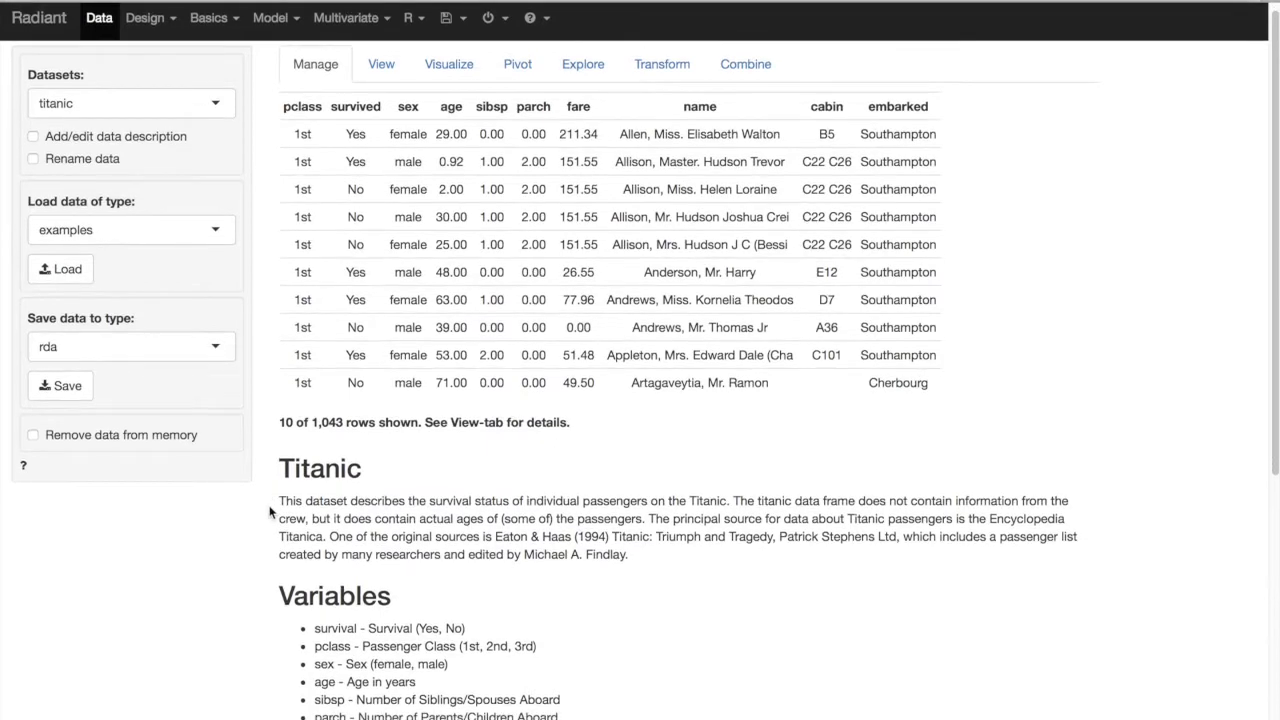
{"action": "scroll", "coordinate": [269, 512], "scroll_direction": "down", "scroll_amount": 3}
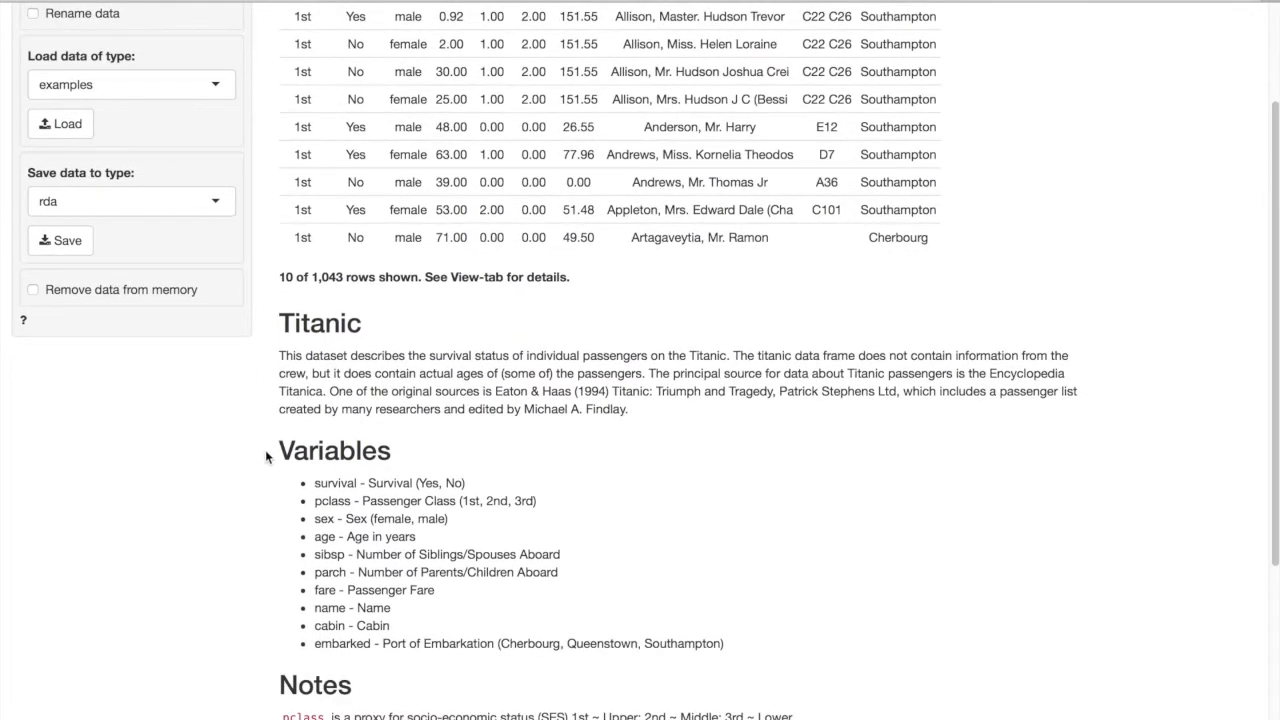
{"action": "scroll", "coordinate": [266, 453], "scroll_direction": "down", "scroll_amount": 2}
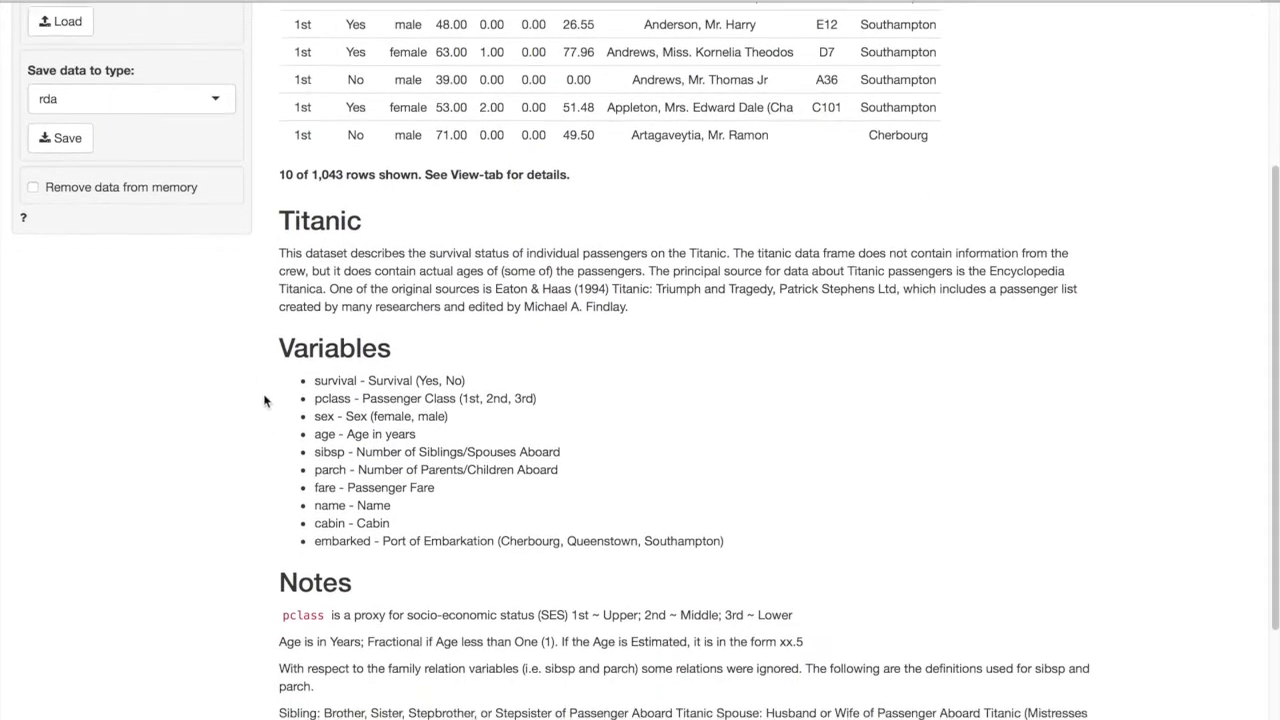
{"action": "scroll", "coordinate": [265, 403], "scroll_direction": "down", "scroll_amount": 1}
{"action": "scroll", "coordinate": [265, 406], "scroll_direction": "down", "scroll_amount": 1}
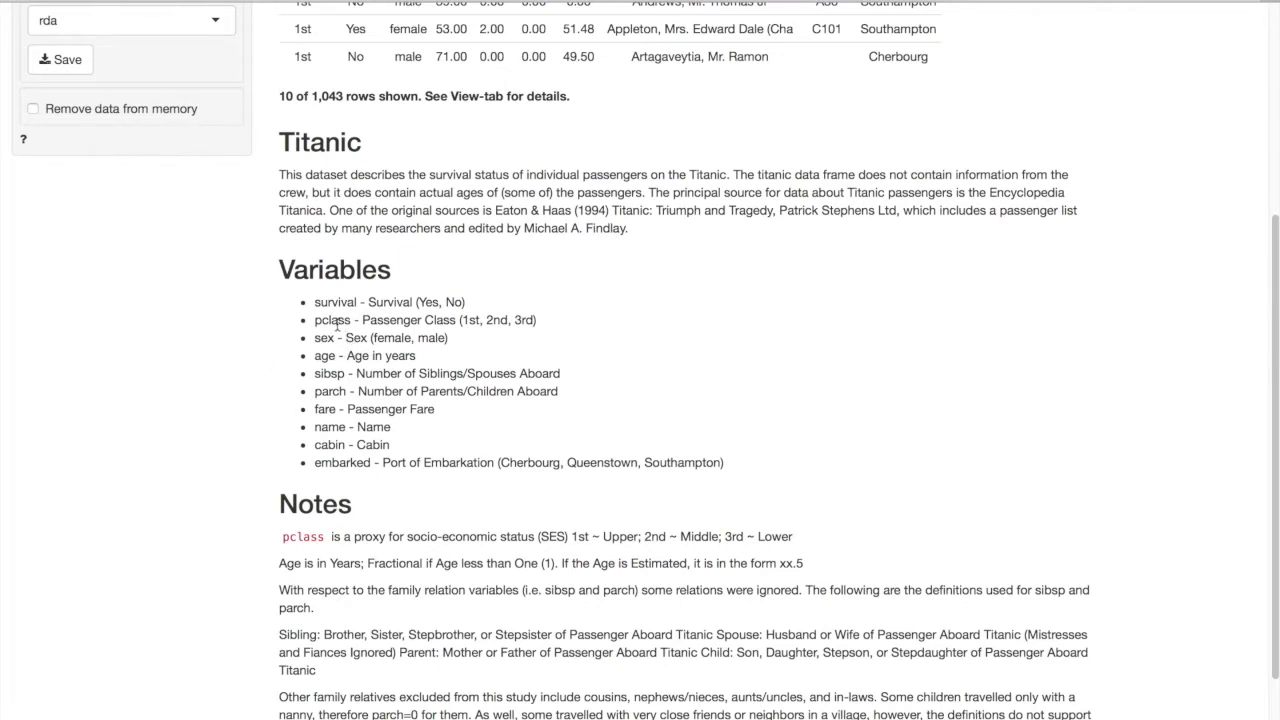
{"action": "scroll", "coordinate": [258, 371], "scroll_direction": "up", "scroll_amount": 3}
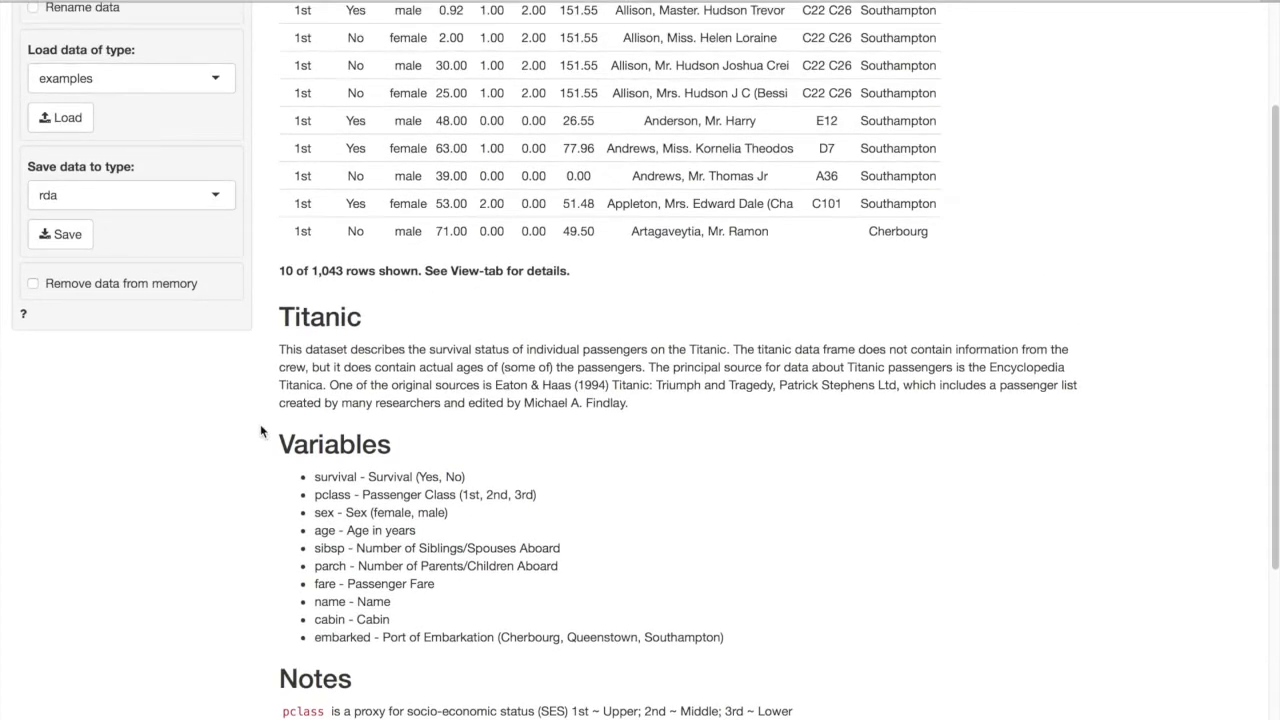
{"action": "left_click_drag", "start_coordinate": [314, 476], "coordinate": [487, 476]}
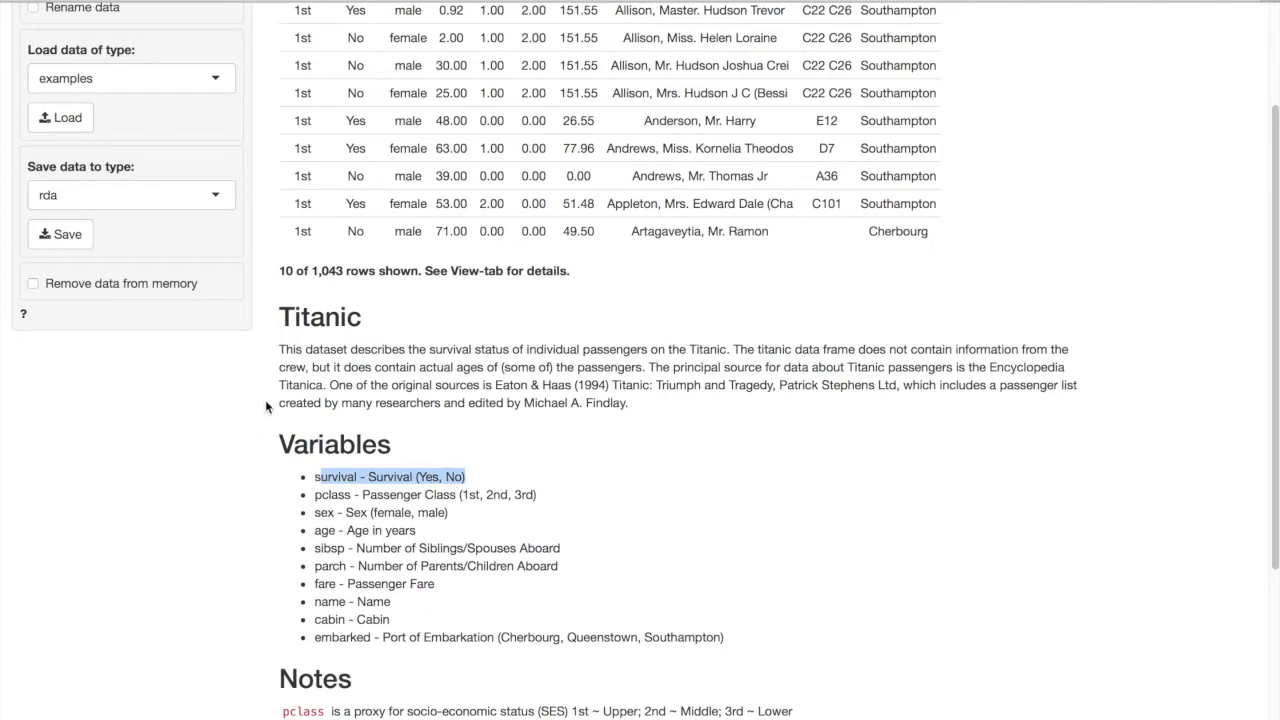
- Compare the data preview's columns with the variable definitions, marking those for sibsp, parch and the embarkation ports
{"action": "scroll", "coordinate": [265, 402], "scroll_direction": "up", "scroll_amount": 2}
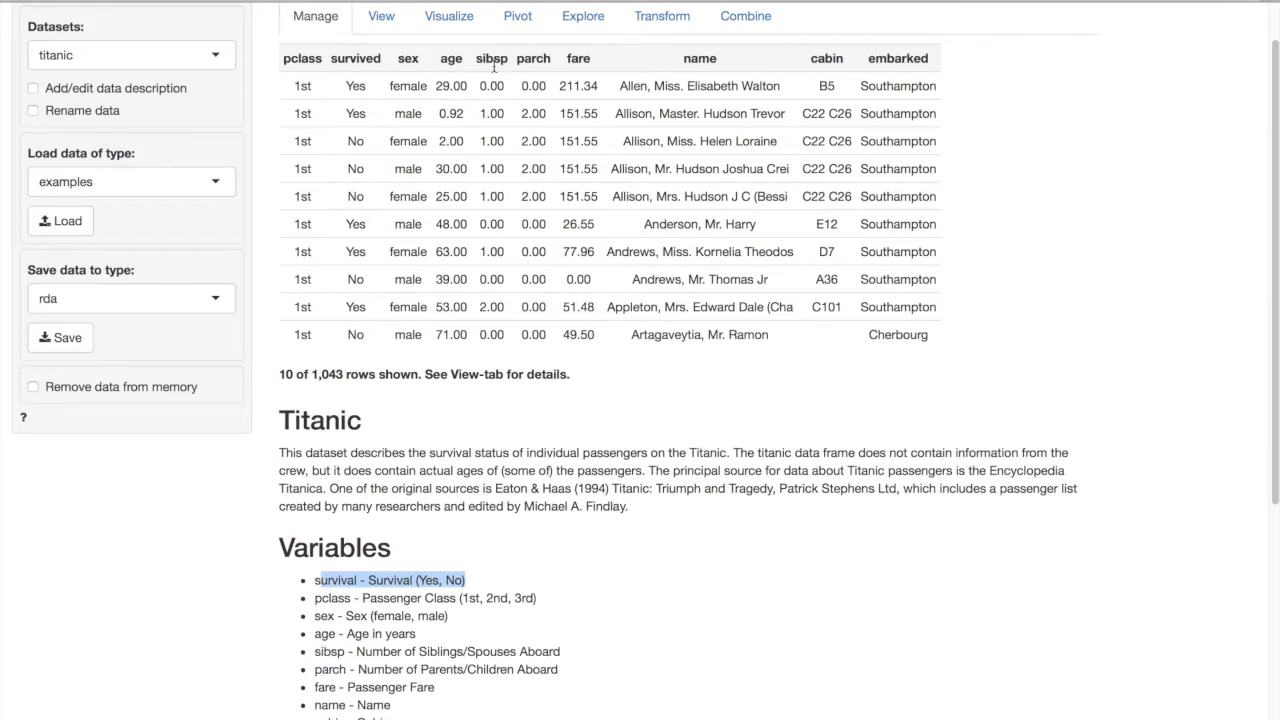
{"action": "left_click_drag", "start_coordinate": [364, 651], "coordinate": [561, 648]}
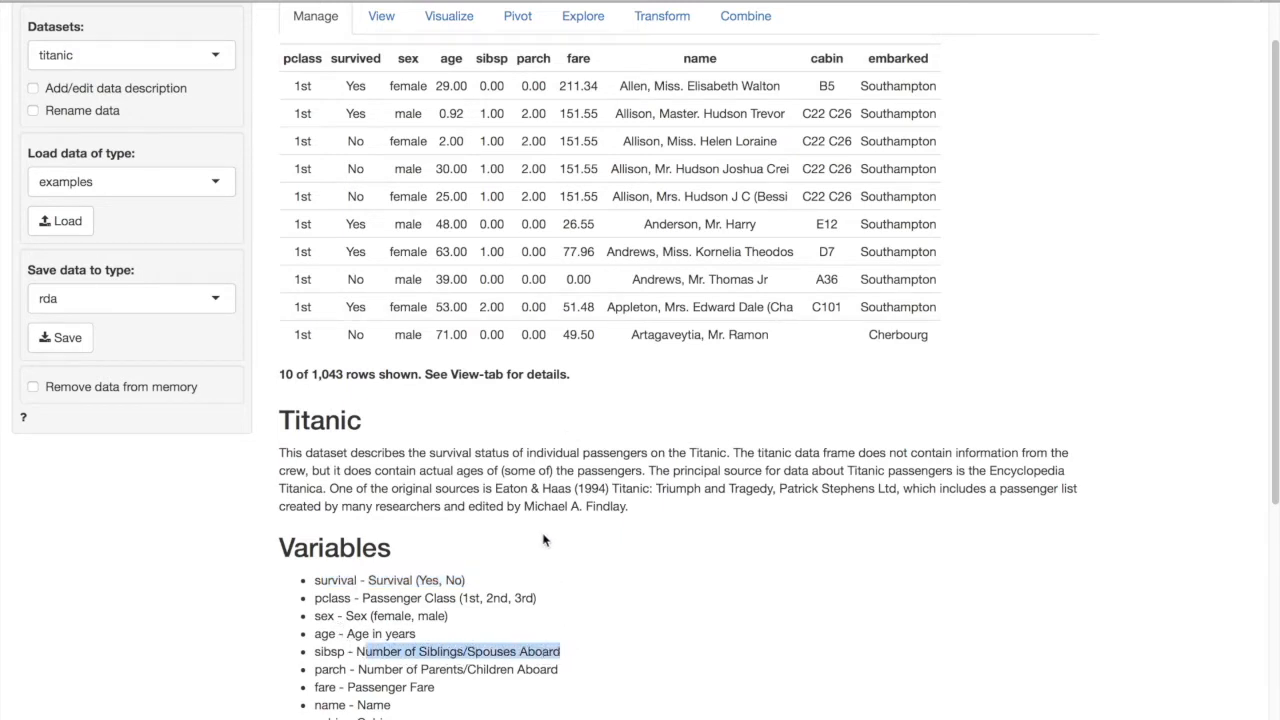
{"action": "left_click_drag", "start_coordinate": [356, 669], "coordinate": [566, 669]}
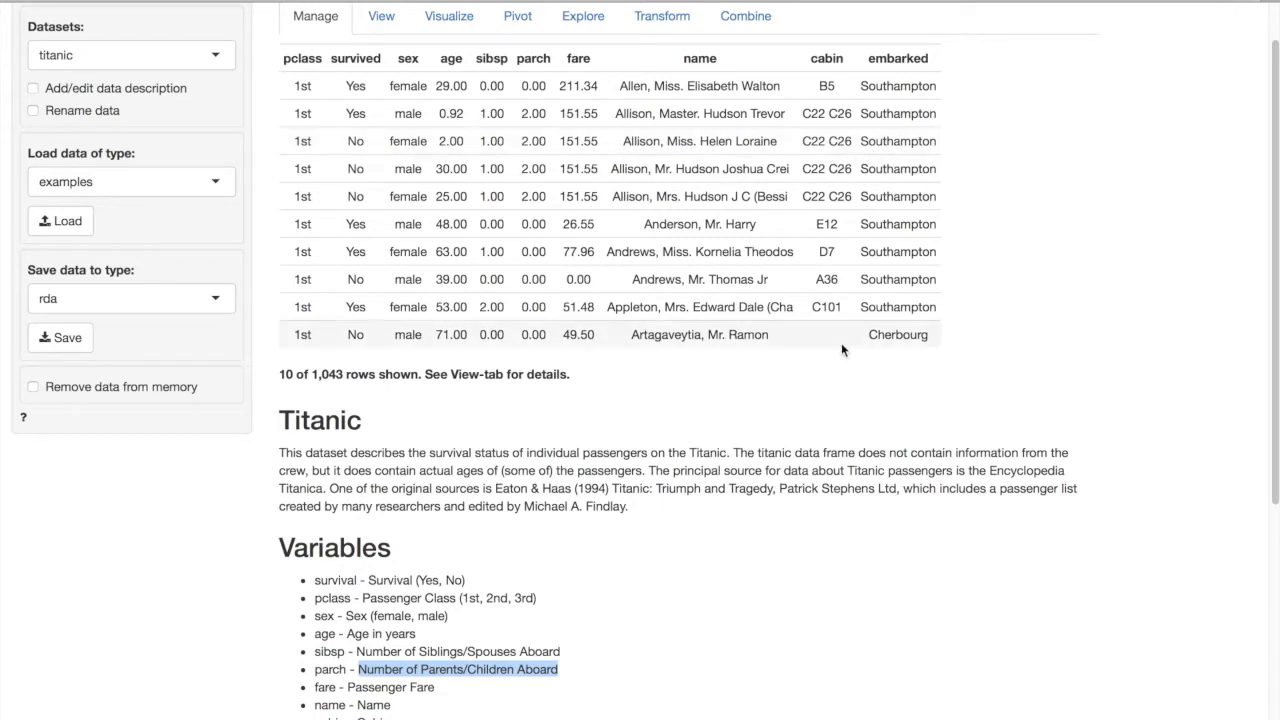
{"action": "scroll", "coordinate": [702, 544], "scroll_direction": "down", "scroll_amount": 1}
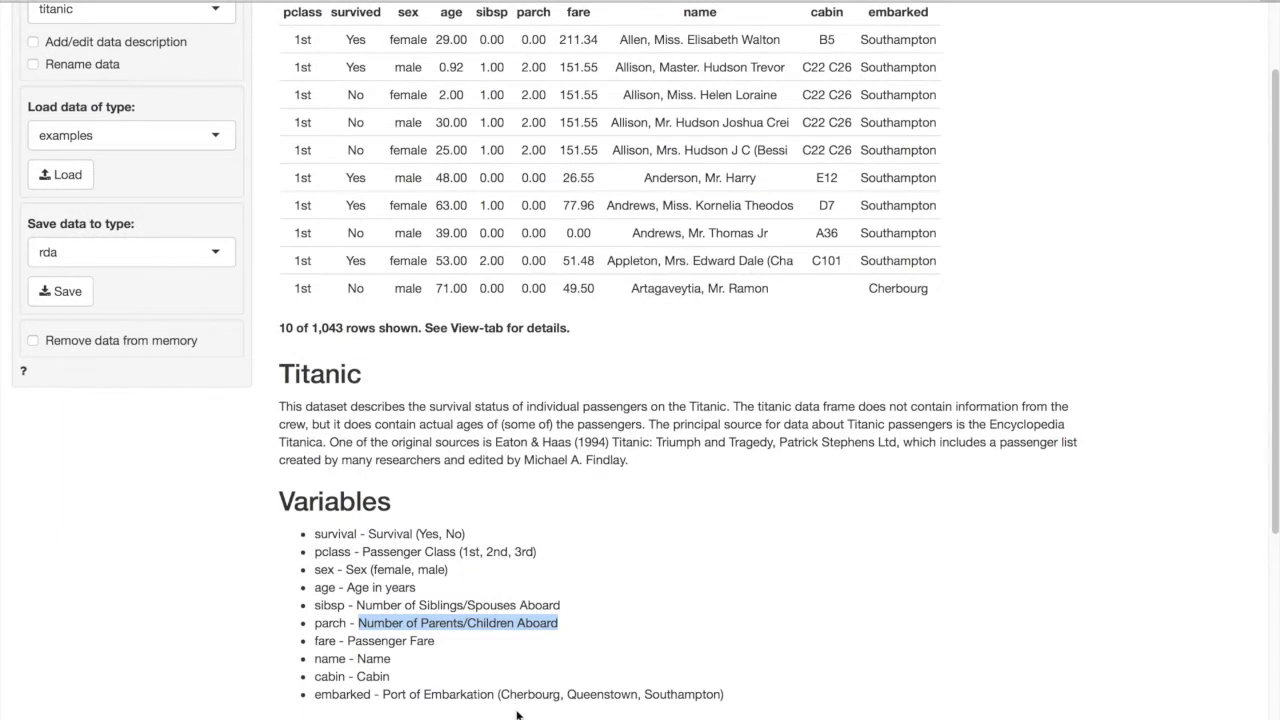
{"action": "left_click_drag", "start_coordinate": [499, 694], "coordinate": [658, 690]}
{"action": "left_click", "coordinate": [658, 690]}
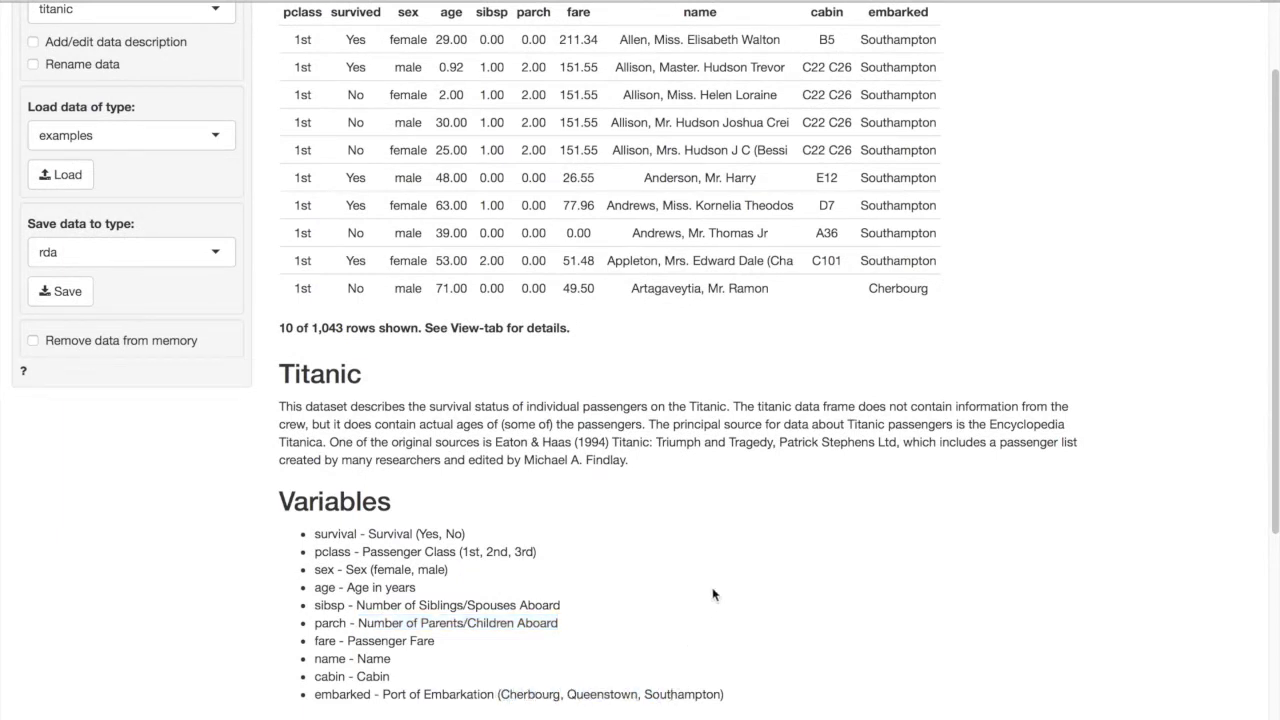
{"action": "scroll", "coordinate": [859, 562], "scroll_direction": "up", "scroll_amount": 1}
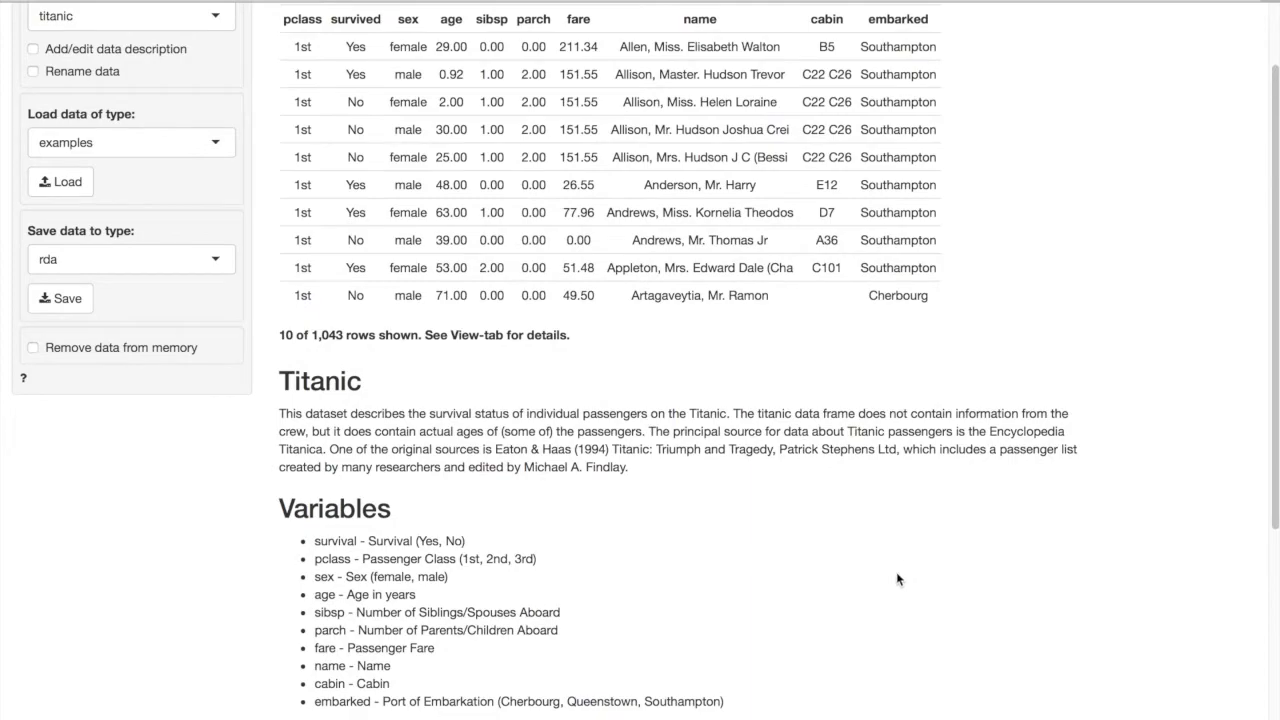
{"action": "scroll", "coordinate": [968, 532], "scroll_direction": "up", "scroll_amount": 2}
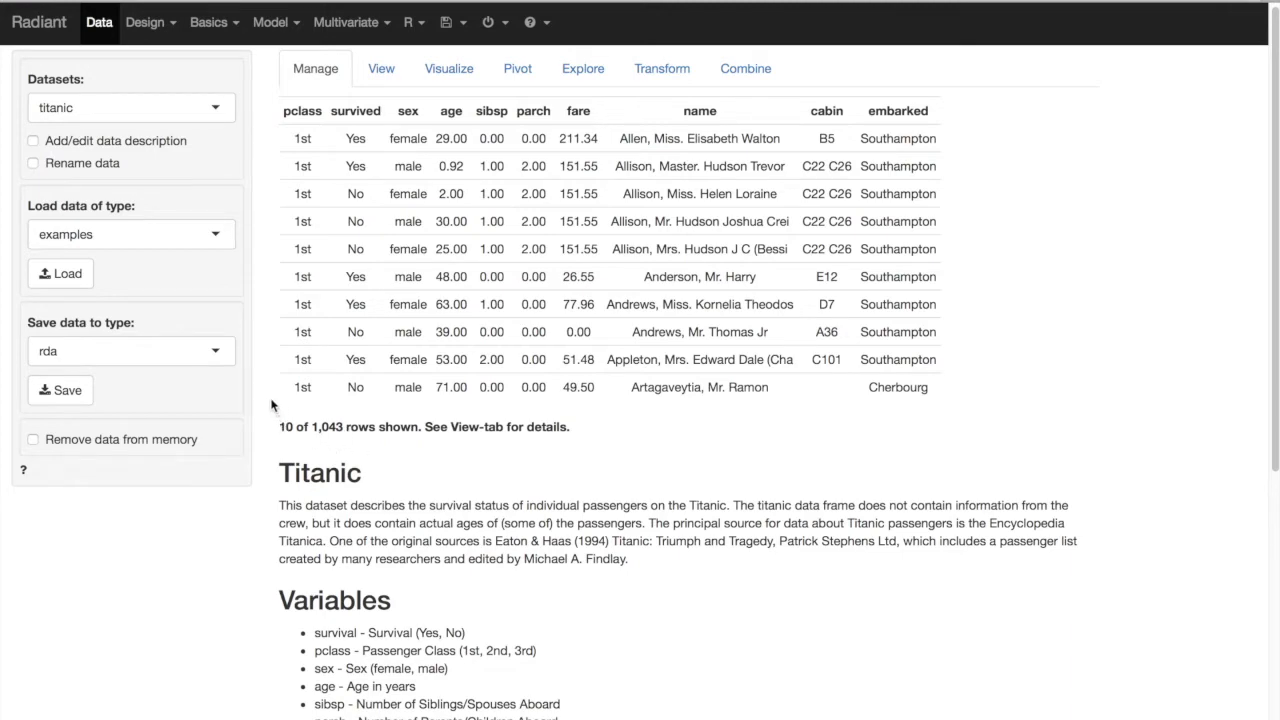
- Review the candidate explanatory variables from pclass to embarked in the Titanic variable list, along with the notes below it
{"action": "scroll", "coordinate": [270, 404], "scroll_direction": "down", "scroll_amount": 5}
{"action": "scroll", "coordinate": [268, 401], "scroll_direction": "down", "scroll_amount": 4}
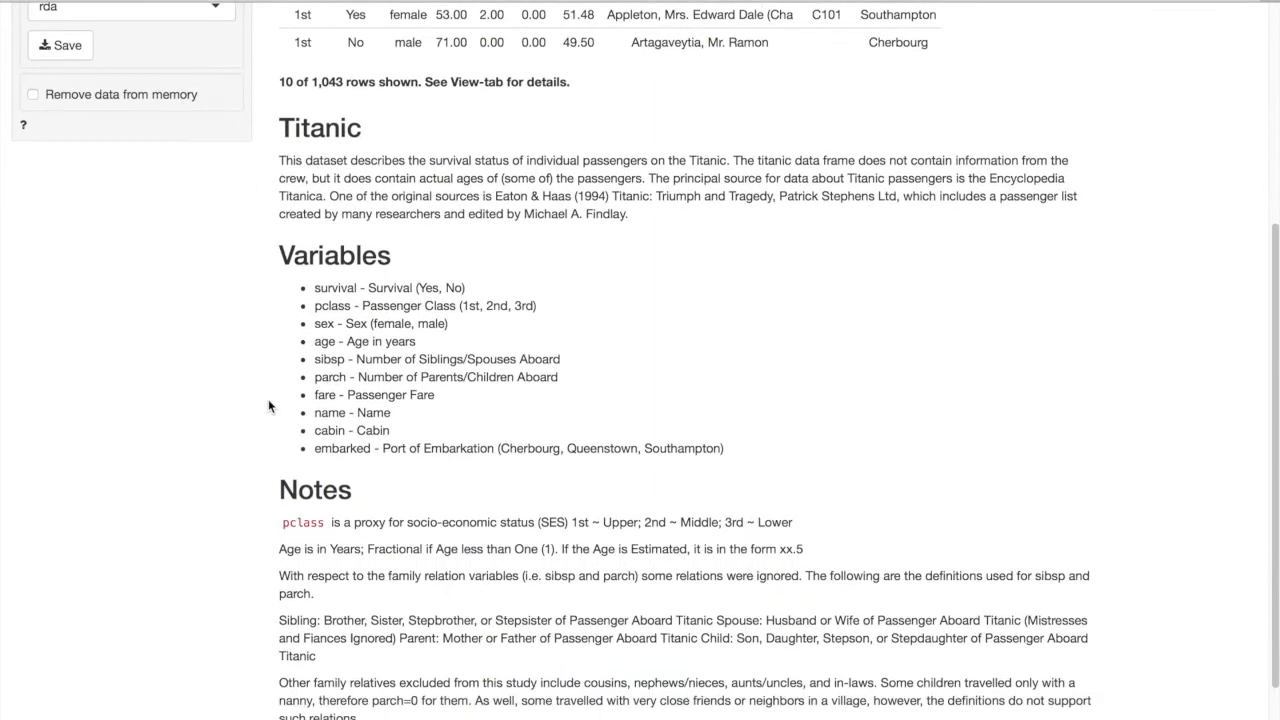
{"action": "scroll", "coordinate": [268, 406], "scroll_direction": "down", "scroll_amount": 1}
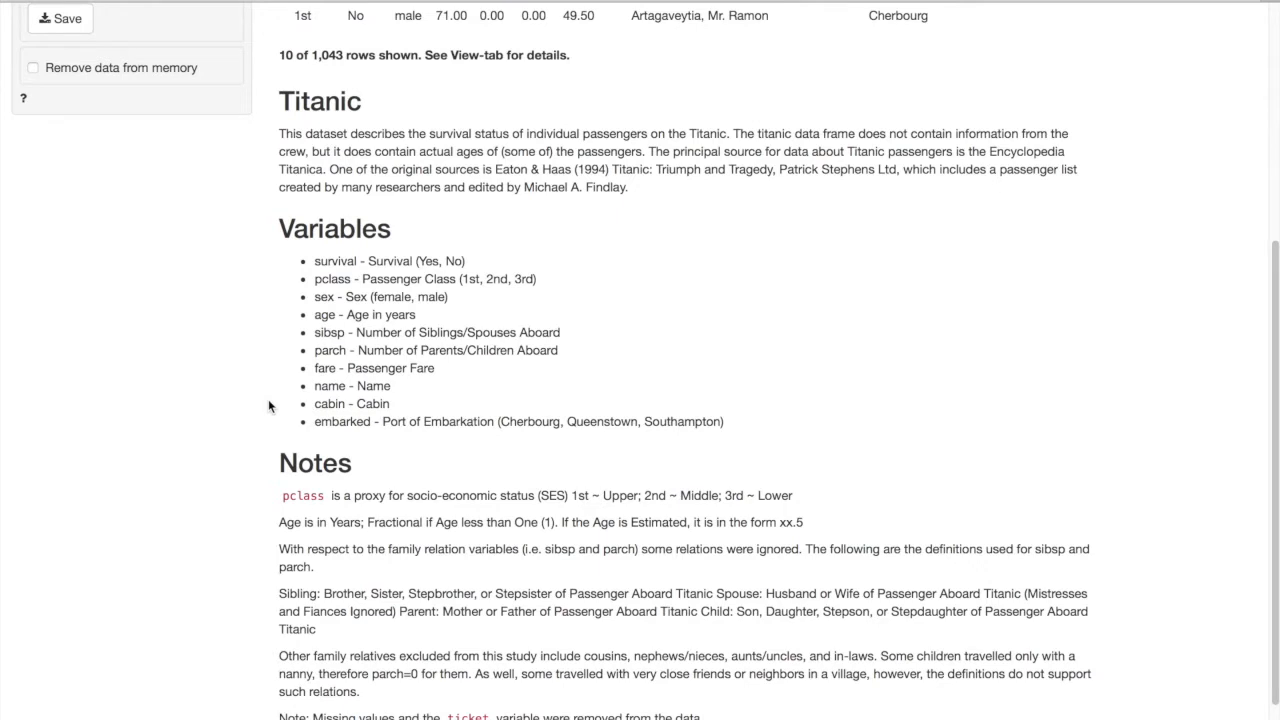
{"action": "scroll", "coordinate": [268, 405], "scroll_direction": "down", "scroll_amount": 1}
{"action": "left_click_drag", "start_coordinate": [731, 419], "coordinate": [251, 271]}
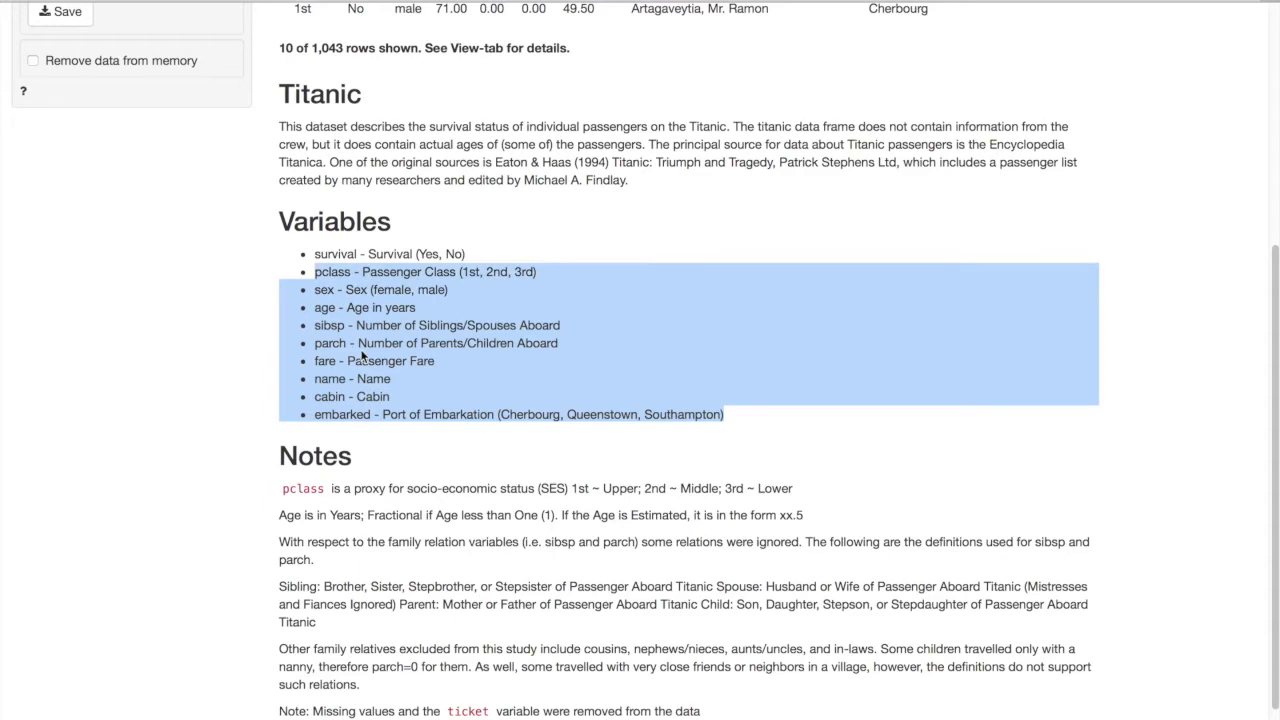
{"action": "left_click", "coordinate": [259, 346]}
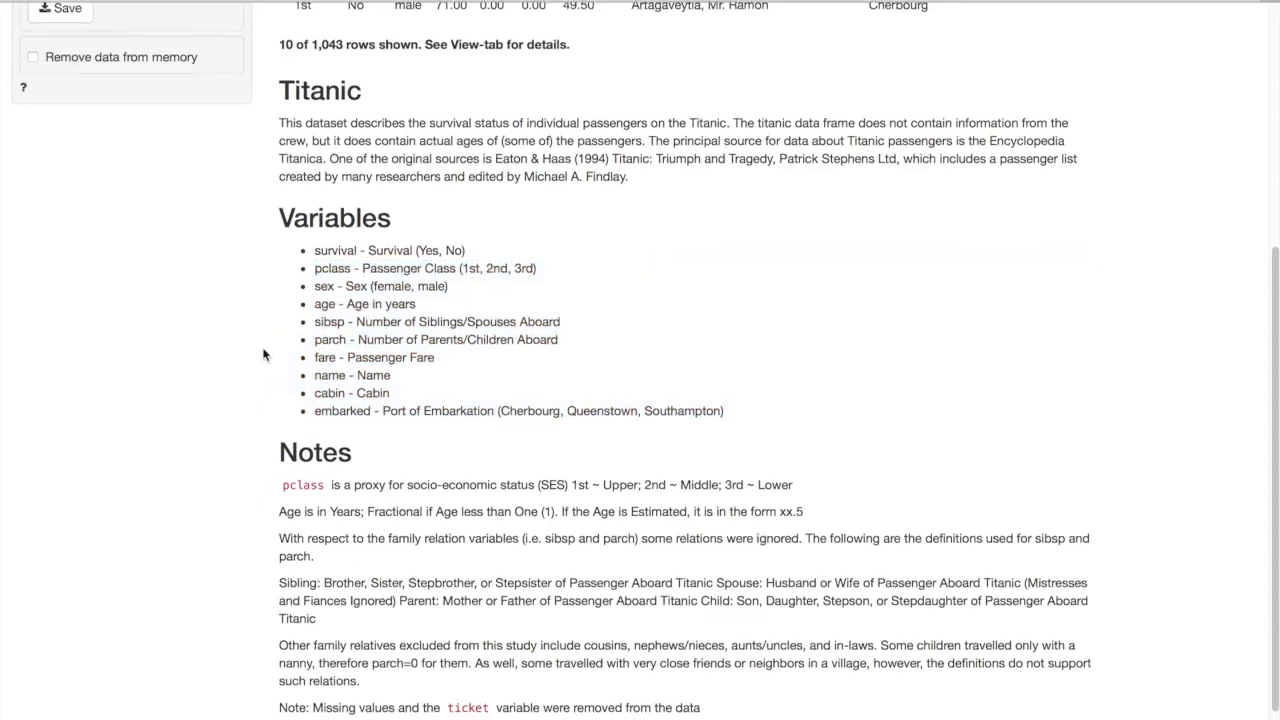
- Produce Explore summary statistics for all eight titanic variables, from pclass through embarked
{"action": "scroll", "coordinate": [263, 354], "scroll_direction": "up", "scroll_amount": 3}
{"action": "scroll", "coordinate": [263, 354], "scroll_direction": "up", "scroll_amount": 2}
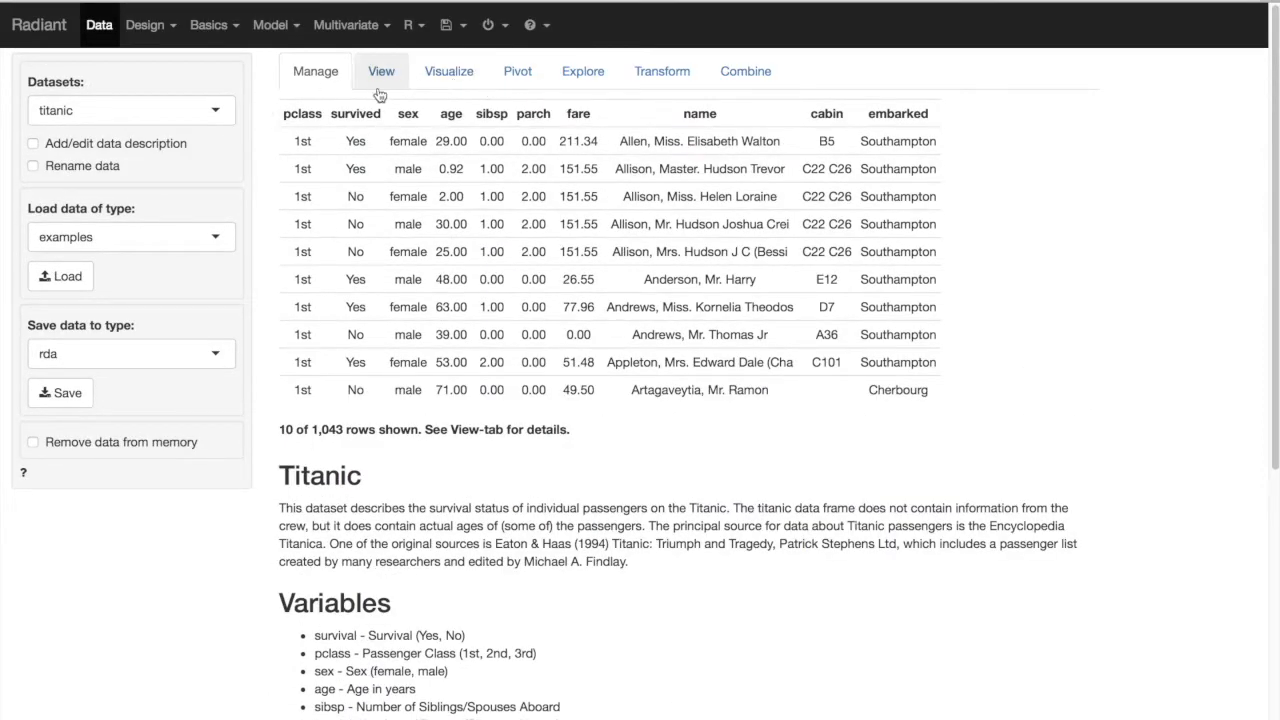
{"action": "left_click", "coordinate": [582, 80]}
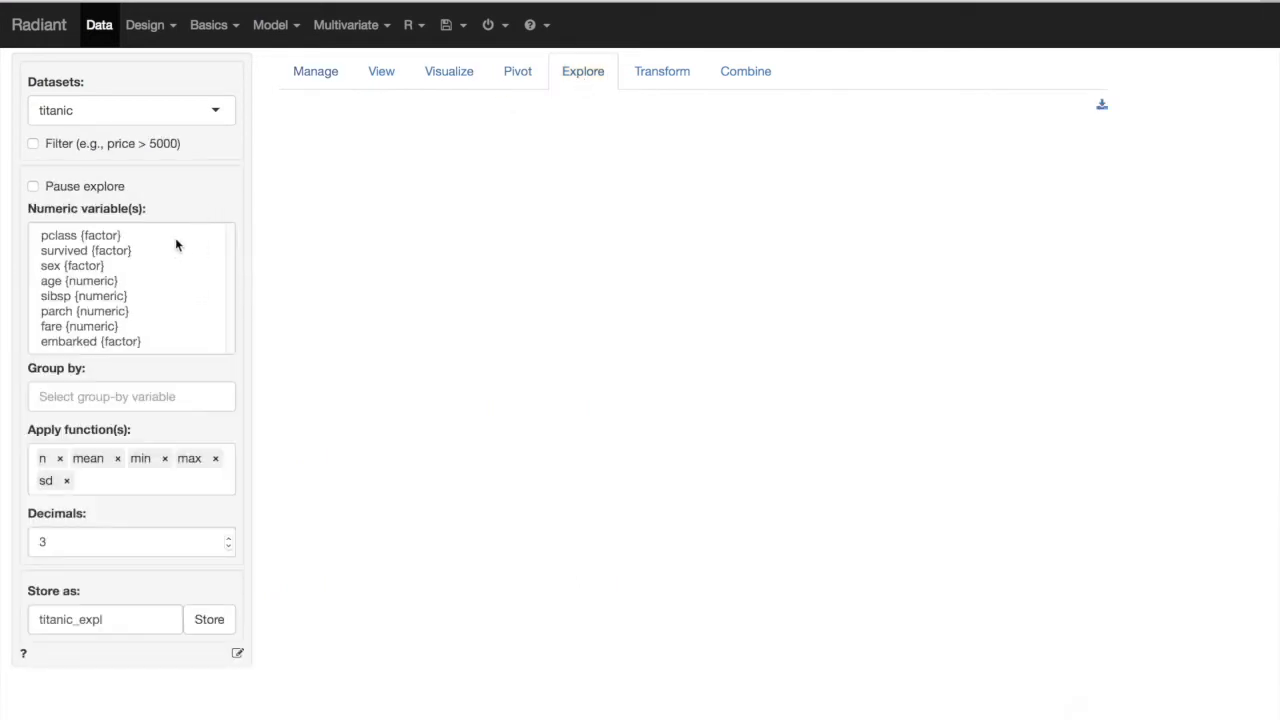
{"action": "left_click", "coordinate": [150, 236]}
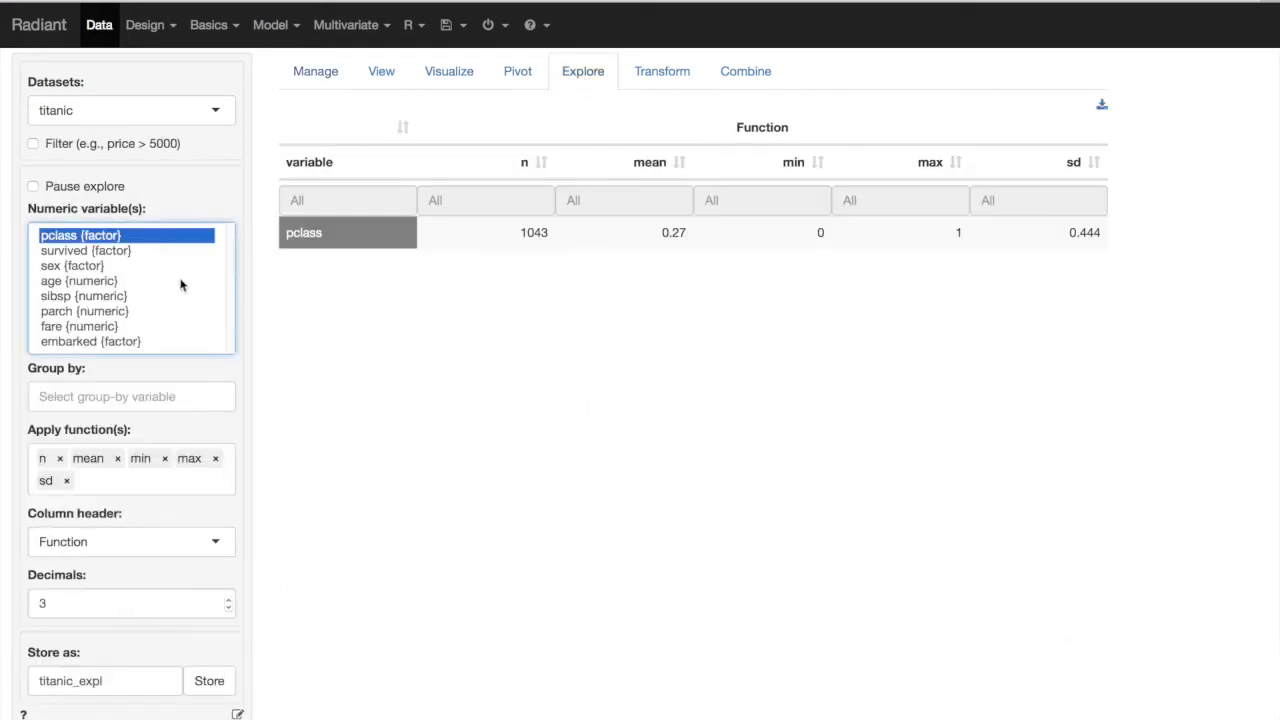
{"action": "left_click", "coordinate": [148, 342], "text": "shift"}
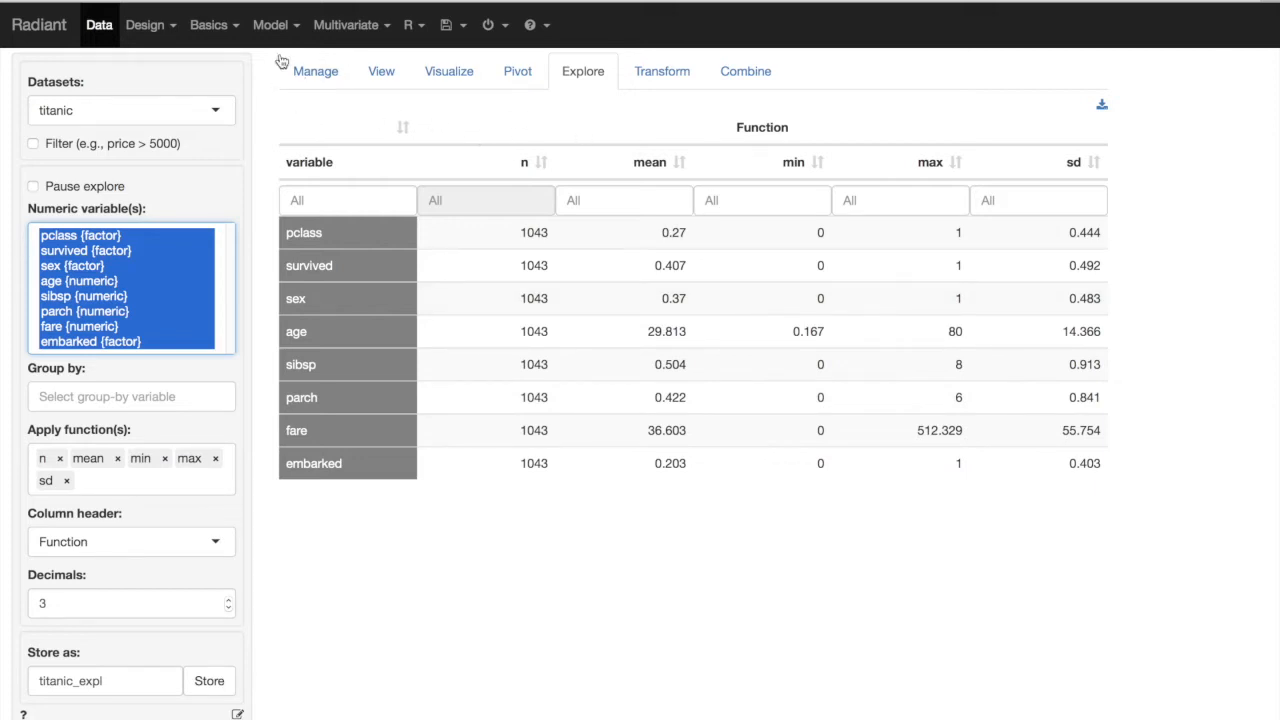
- Set up a logistic regression (GLM) on the titanic data with survived as the response variable
{"action": "left_click", "coordinate": [296, 30]}
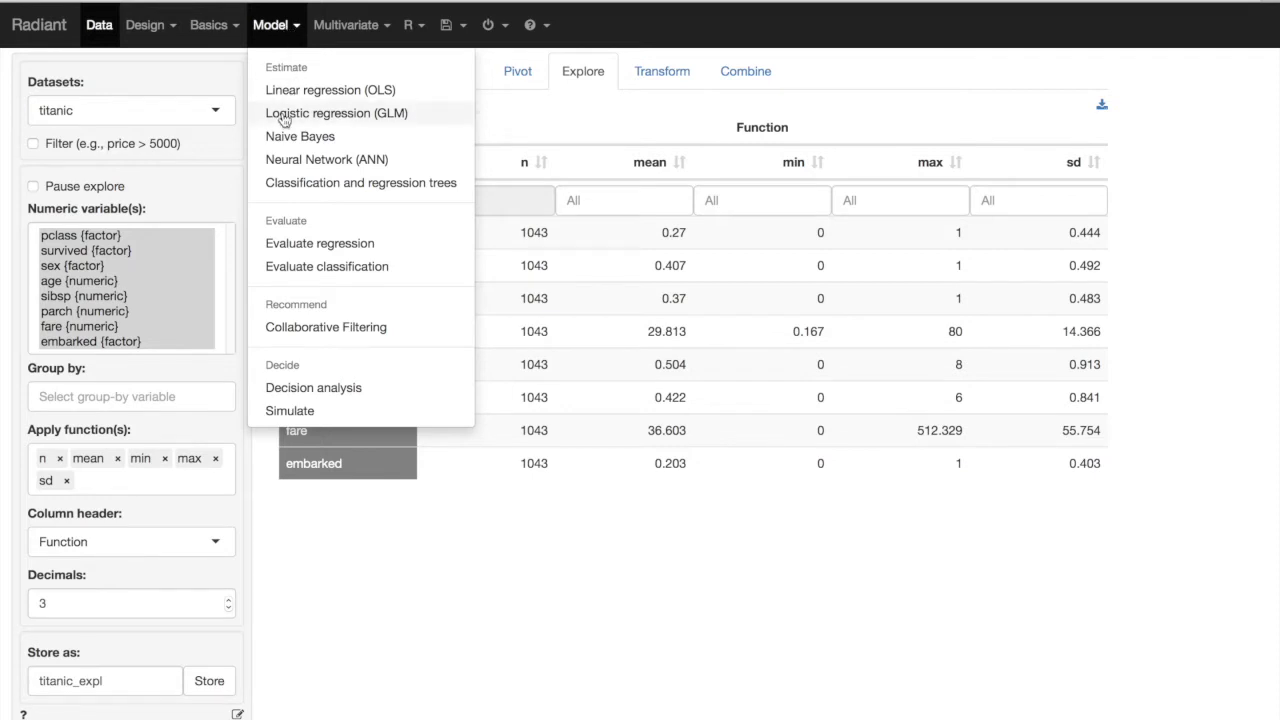
{"action": "left_click", "coordinate": [365, 115]}
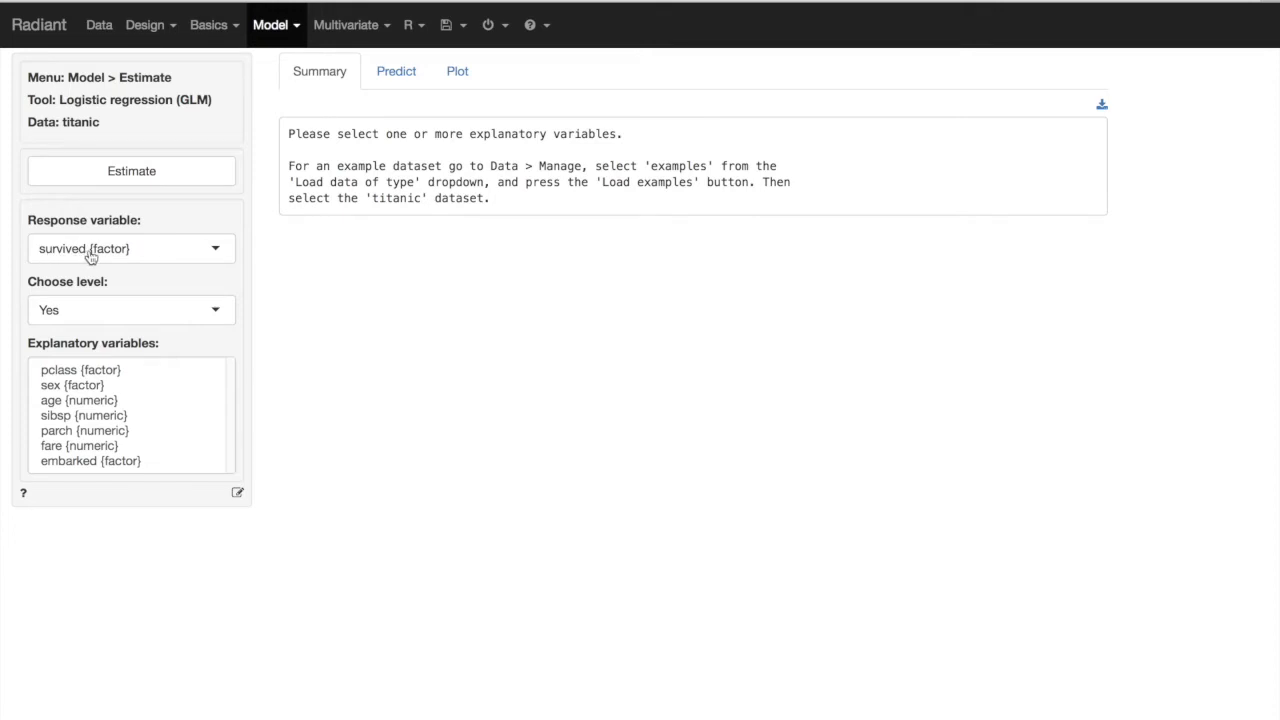
{"action": "left_click", "coordinate": [216, 250]}
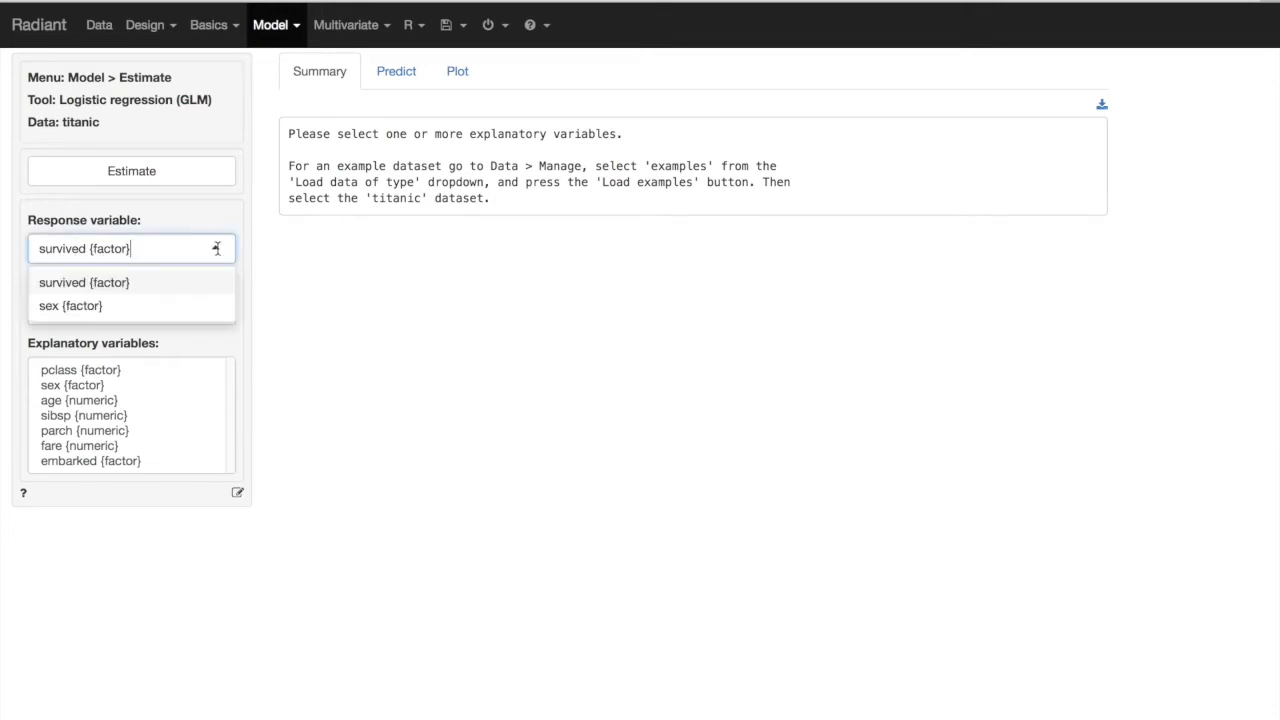
{"action": "left_click", "coordinate": [95, 284]}
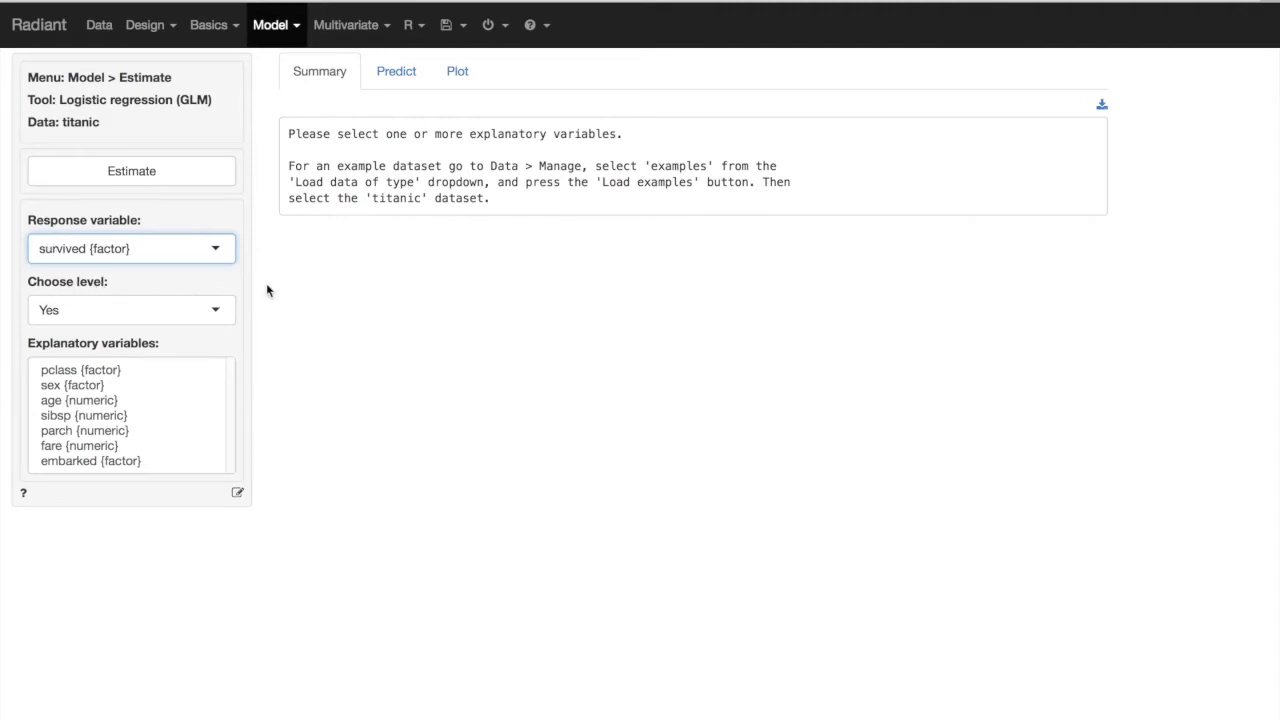
- Choose Yes as the level of survived that the logistic regression models
{"action": "left_click", "coordinate": [211, 309]}
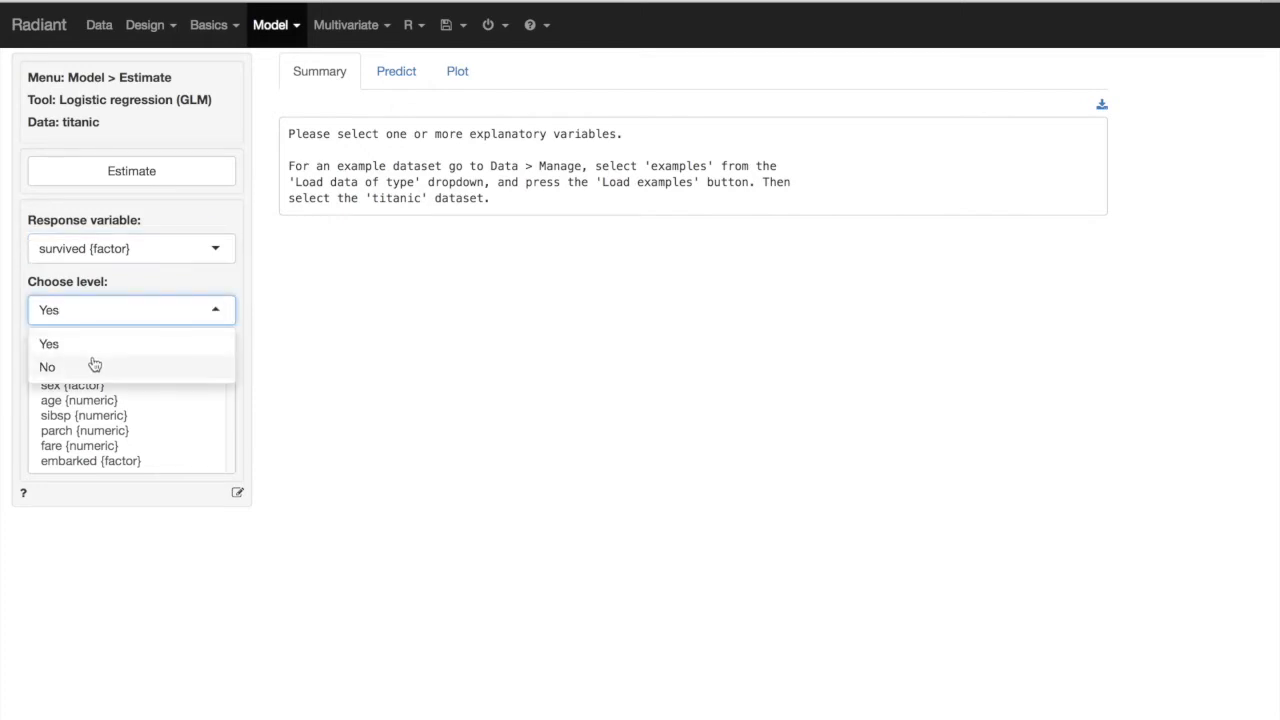
{"action": "left_click", "coordinate": [74, 349]}
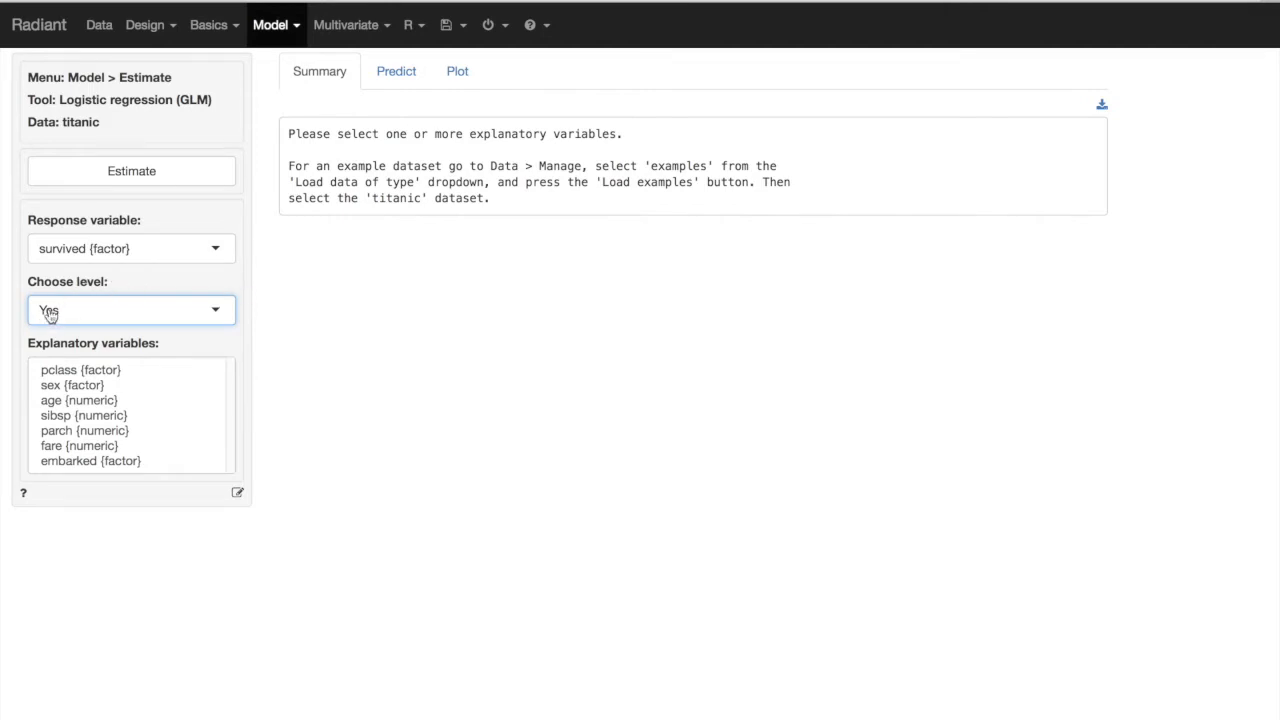
{"action": "left_click", "coordinate": [153, 312]}
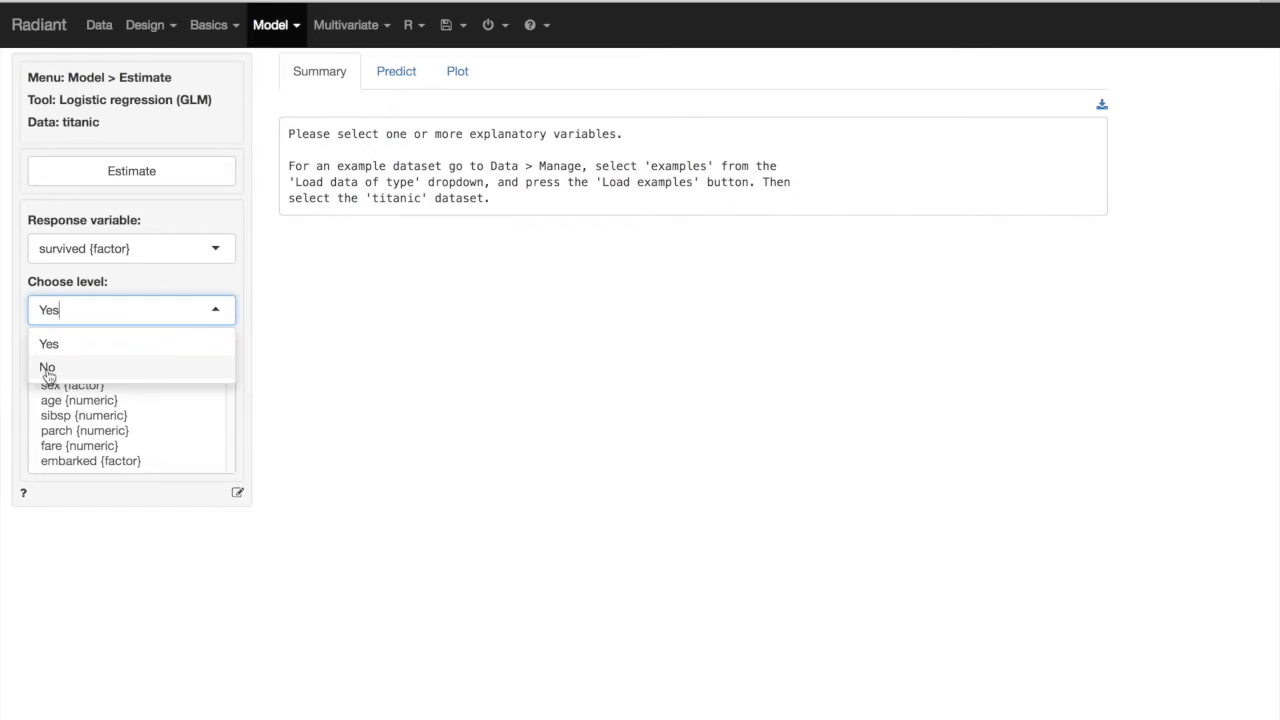
{"action": "left_click", "coordinate": [53, 350]}
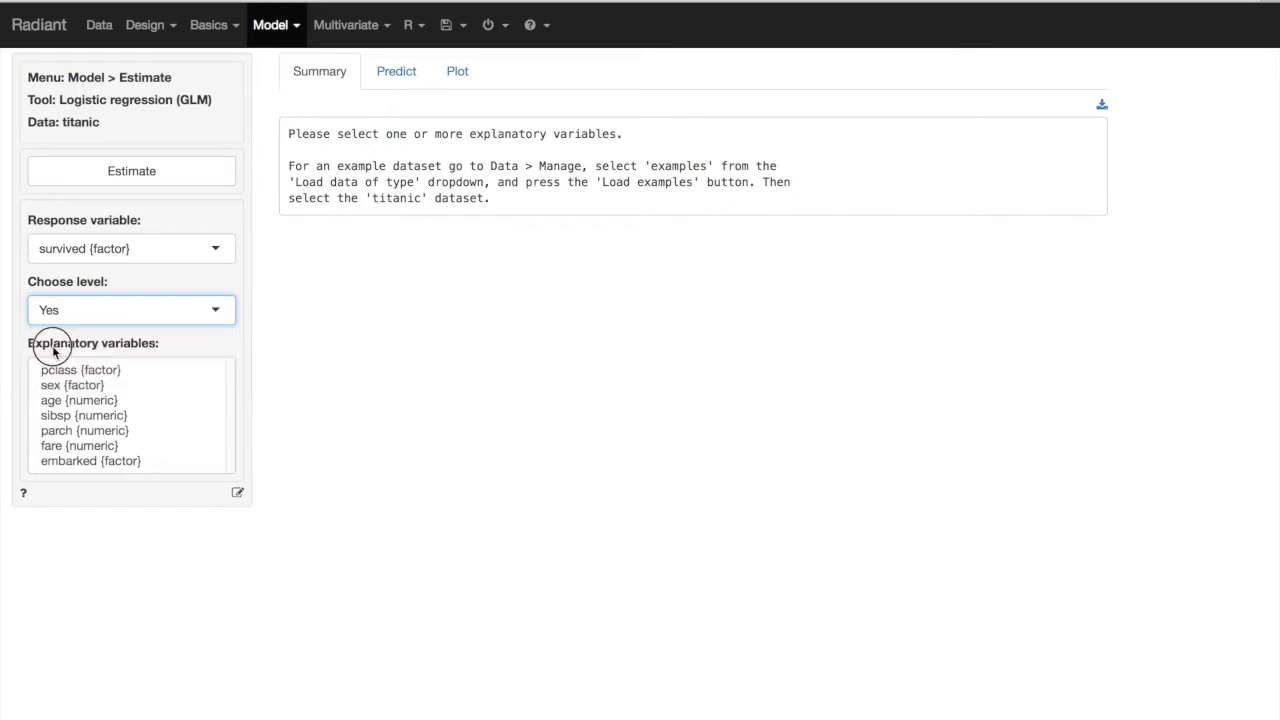
{"action": "left_click", "coordinate": [254, 312]}
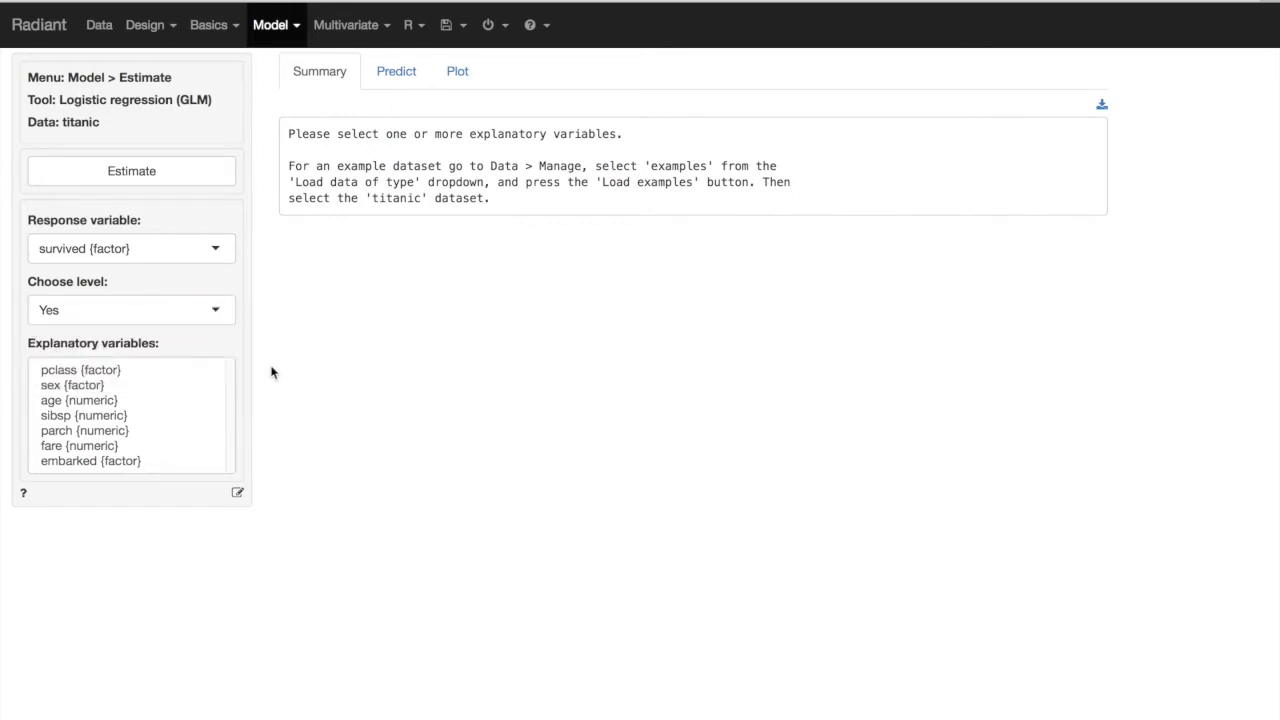
- Estimate the model with all seven explanatory variables, pclass through embarked, and with confidence intervals included
{"action": "left_click", "coordinate": [154, 400]}
{"action": "key", "text": "ctrl+a"}
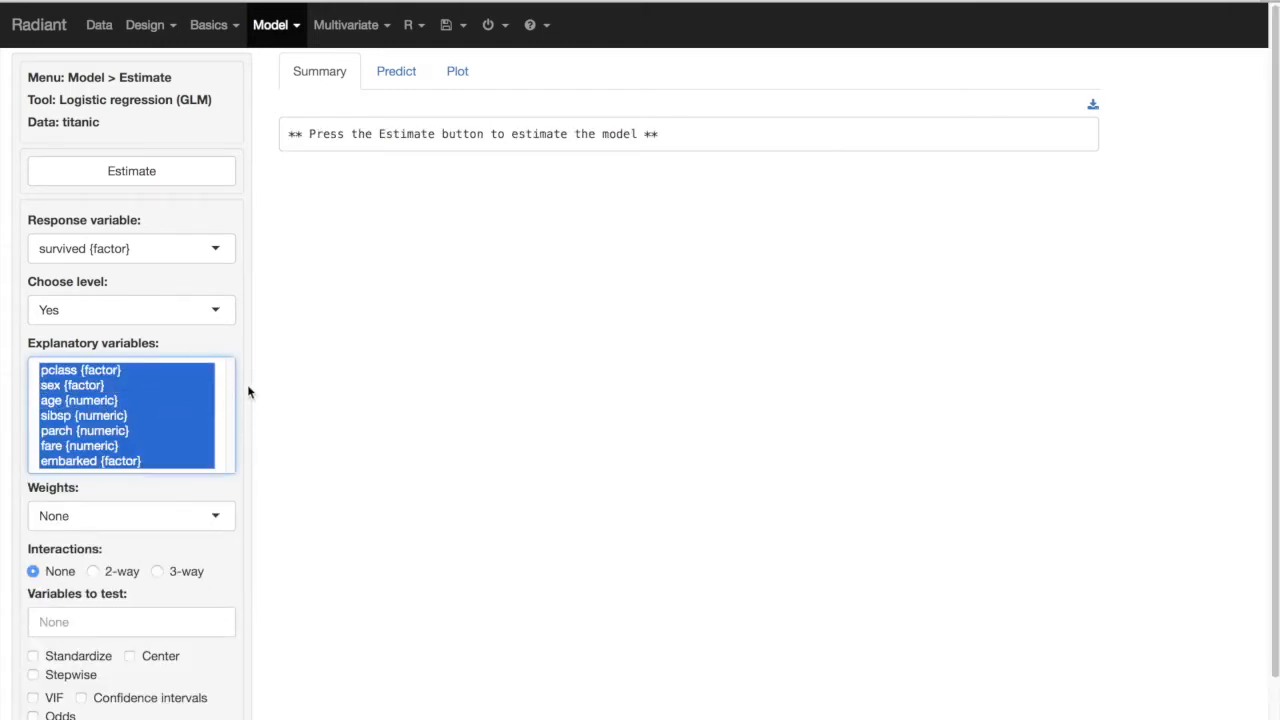
{"action": "scroll", "coordinate": [248, 391], "scroll_direction": "down", "scroll_amount": 1}
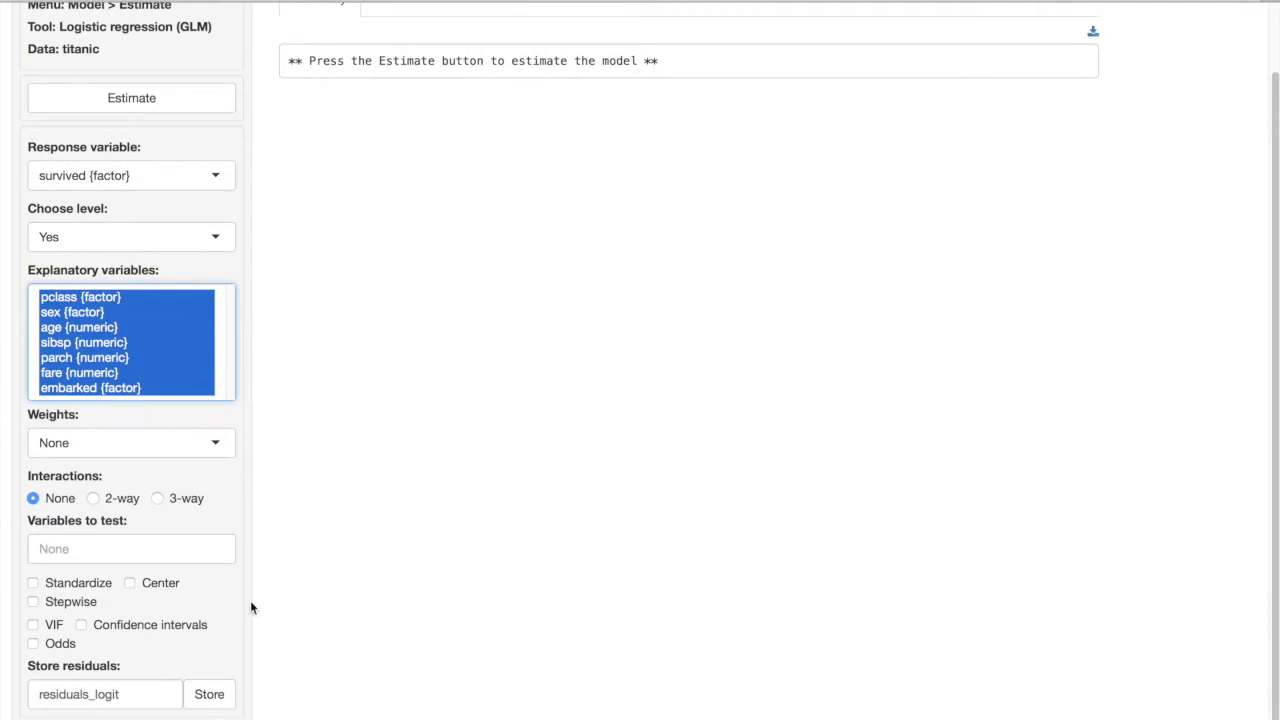
{"action": "left_click", "coordinate": [148, 628]}
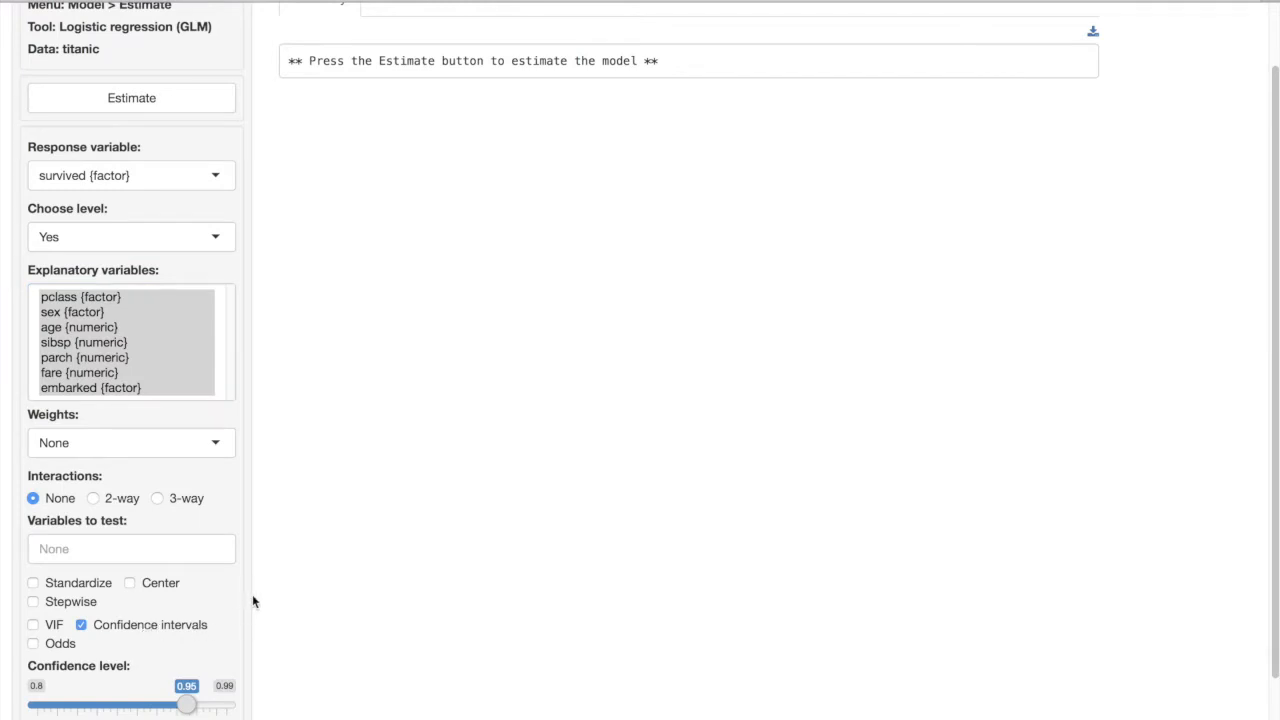
{"action": "scroll", "coordinate": [252, 594], "scroll_direction": "down", "scroll_amount": 2}
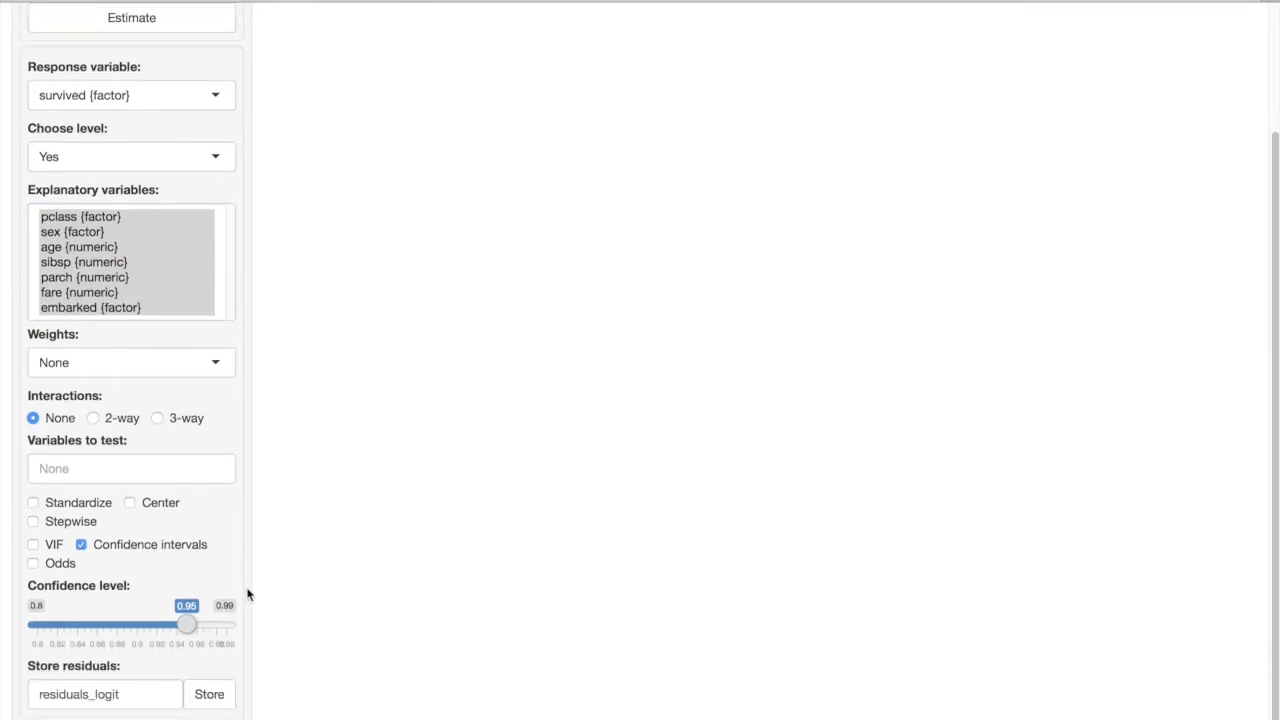
{"action": "scroll", "coordinate": [250, 587], "scroll_direction": "up", "scroll_amount": 2}
{"action": "scroll", "coordinate": [250, 587], "scroll_direction": "down", "scroll_amount": 2}
{"action": "scroll", "coordinate": [248, 586], "scroll_direction": "up", "scroll_amount": 4}
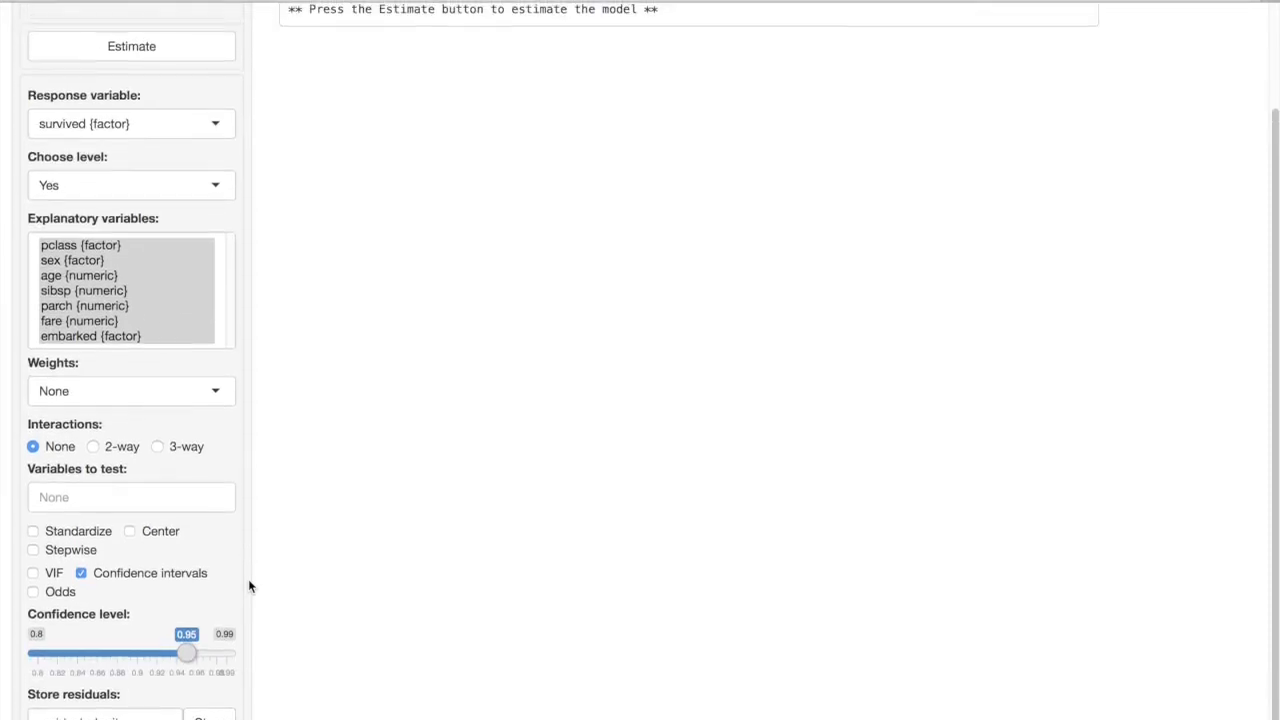
{"action": "left_click", "coordinate": [159, 173]}
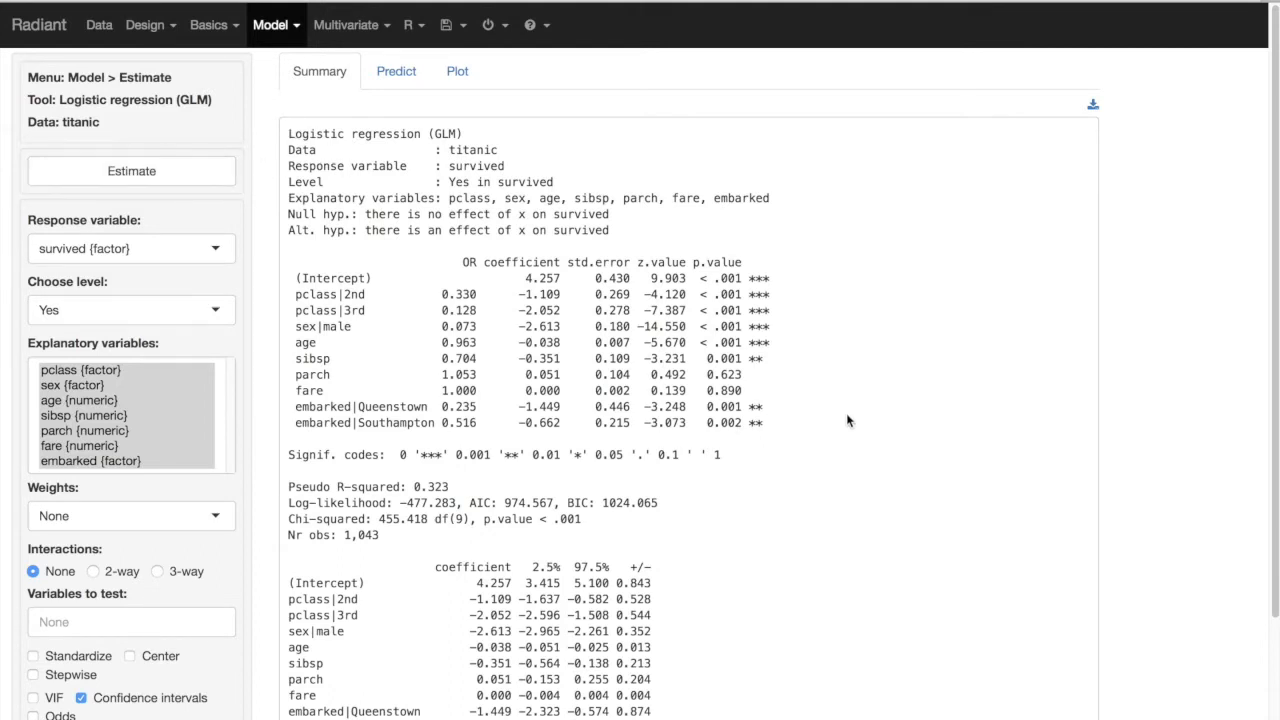
- Examine the p-values in the regression summary, marking the parch and fare rows
{"action": "scroll", "coordinate": [846, 411], "scroll_direction": "down", "scroll_amount": 1}
{"action": "left_click", "coordinate": [856, 320]}
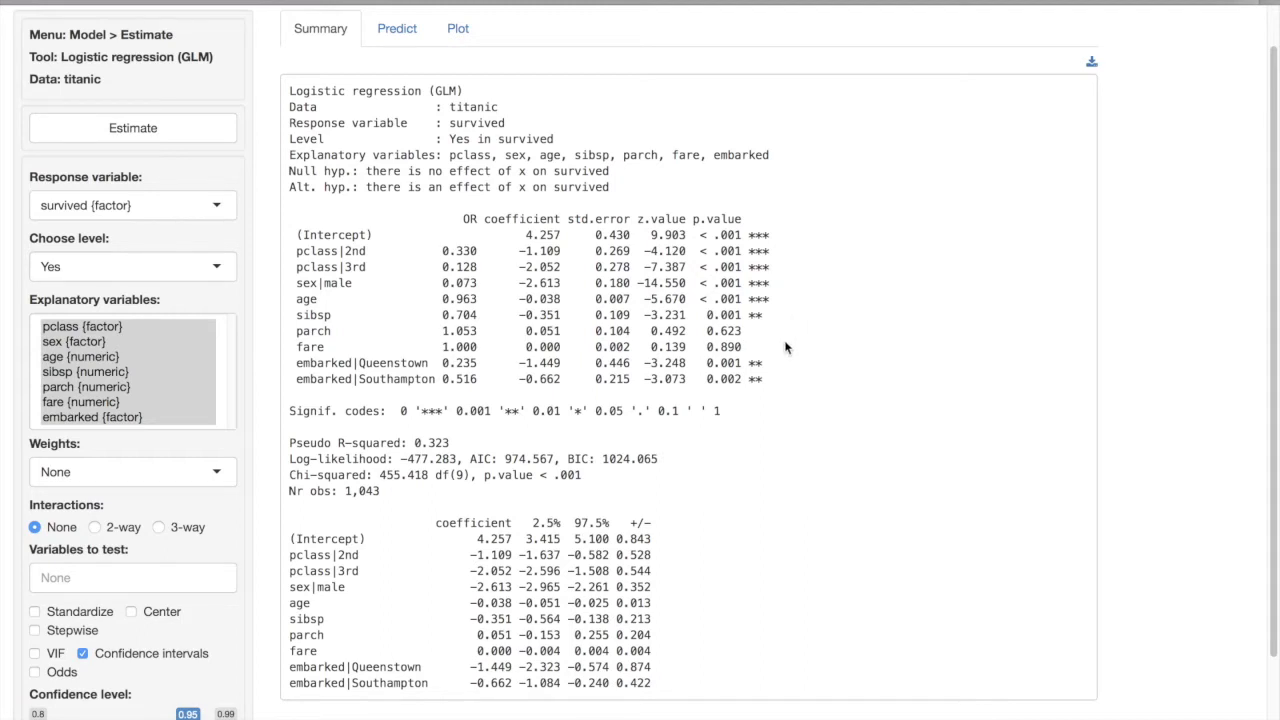
{"action": "left_click", "coordinate": [742, 347]}
{"action": "left_click_drag", "start_coordinate": [742, 347], "coordinate": [291, 331]}
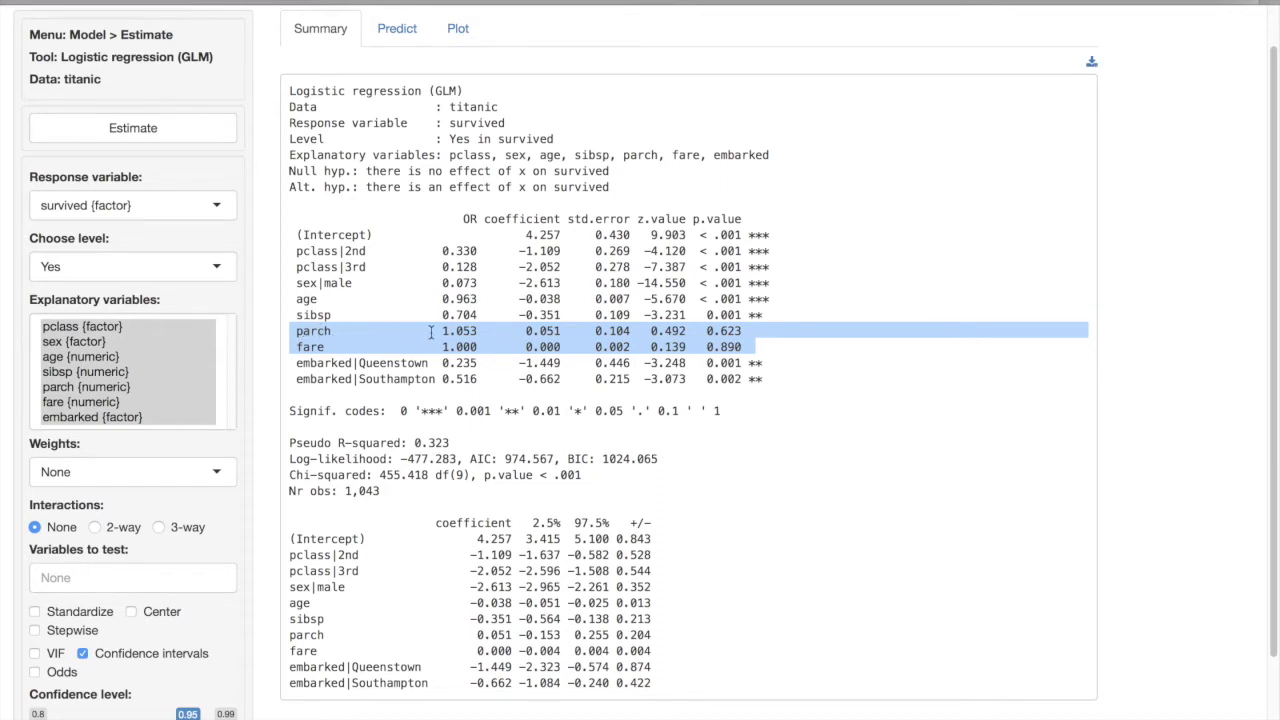
{"action": "left_click", "coordinate": [780, 352]}
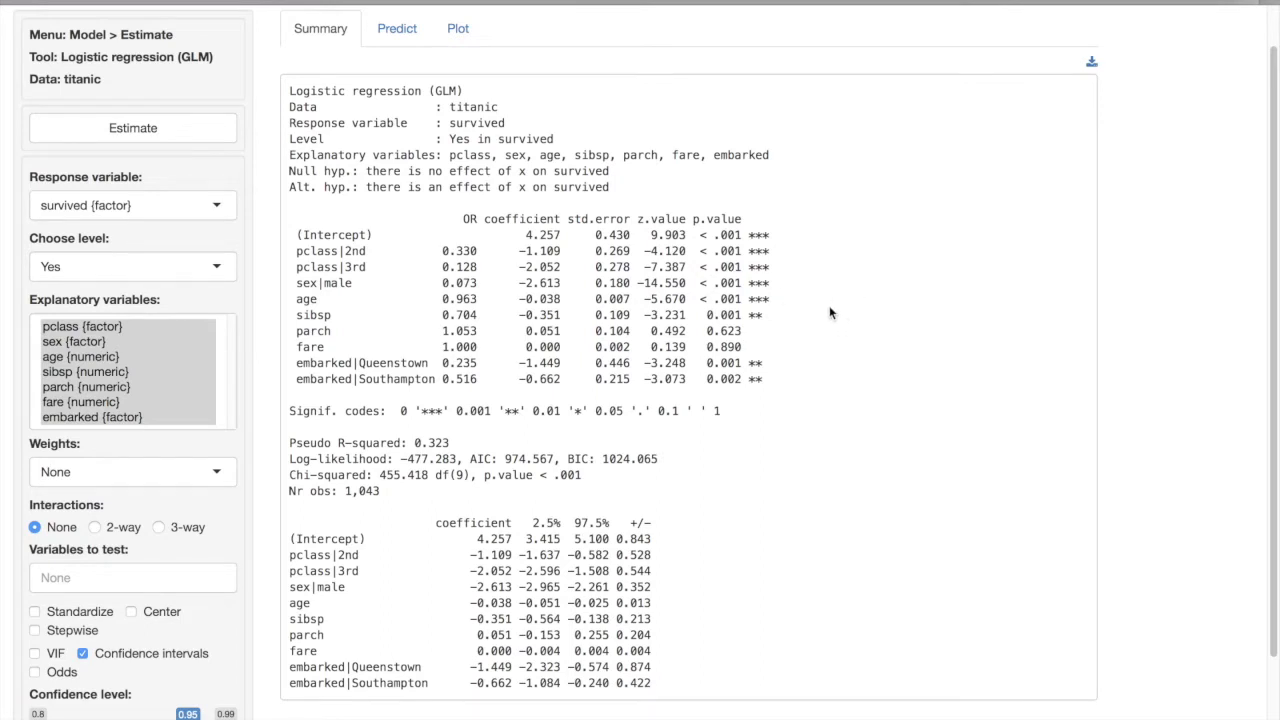
{"action": "left_click_drag", "start_coordinate": [788, 350], "coordinate": [284, 345]}
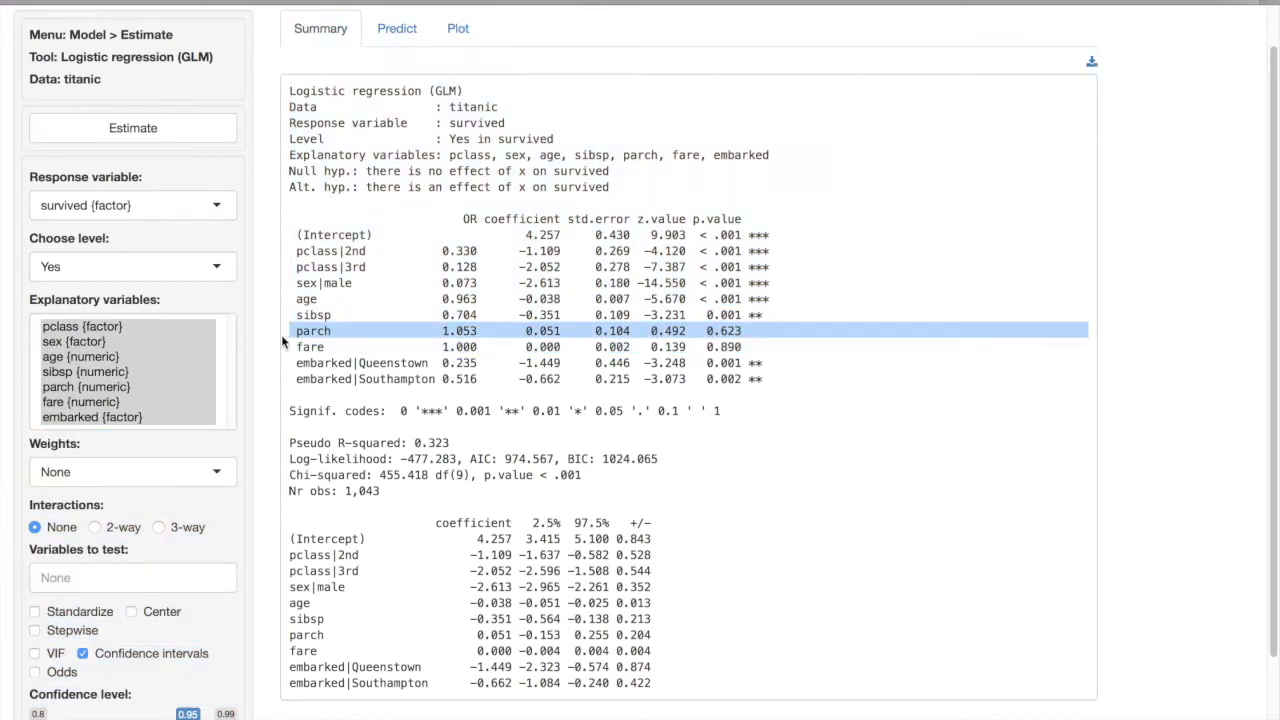
{"action": "left_click", "coordinate": [290, 348]}
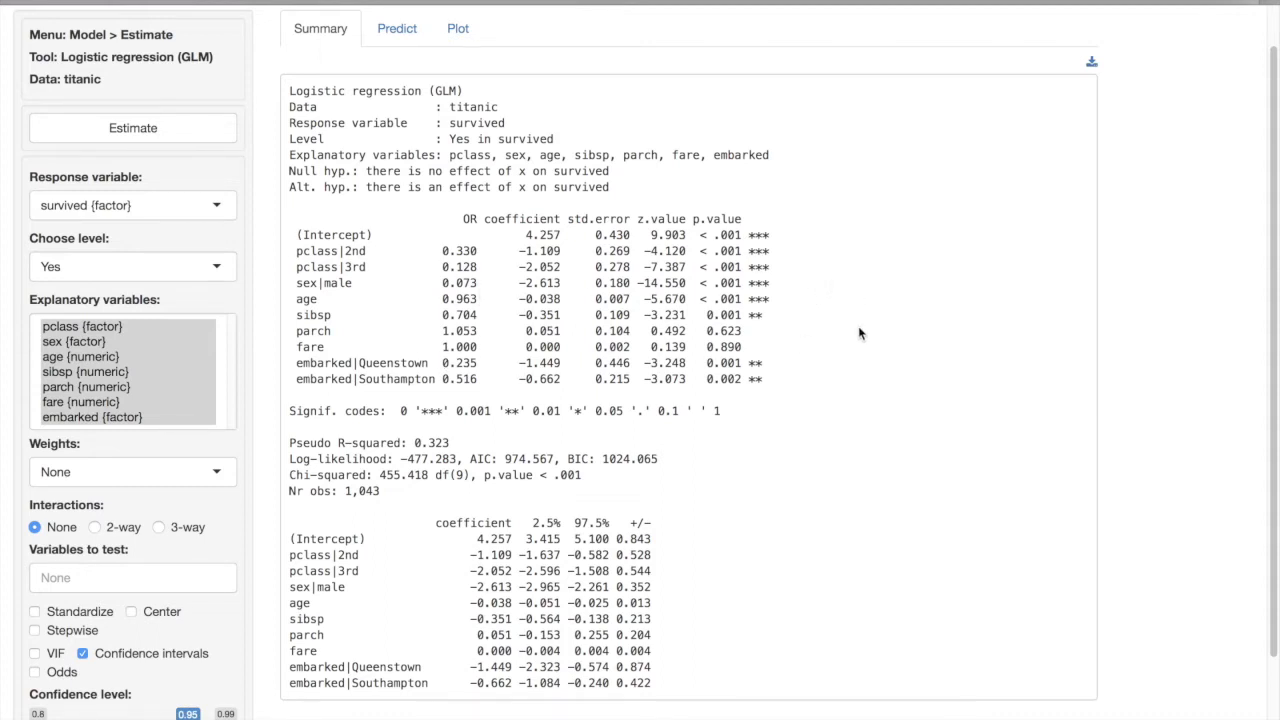
{"action": "scroll", "coordinate": [841, 398], "scroll_direction": "down", "scroll_amount": 1}
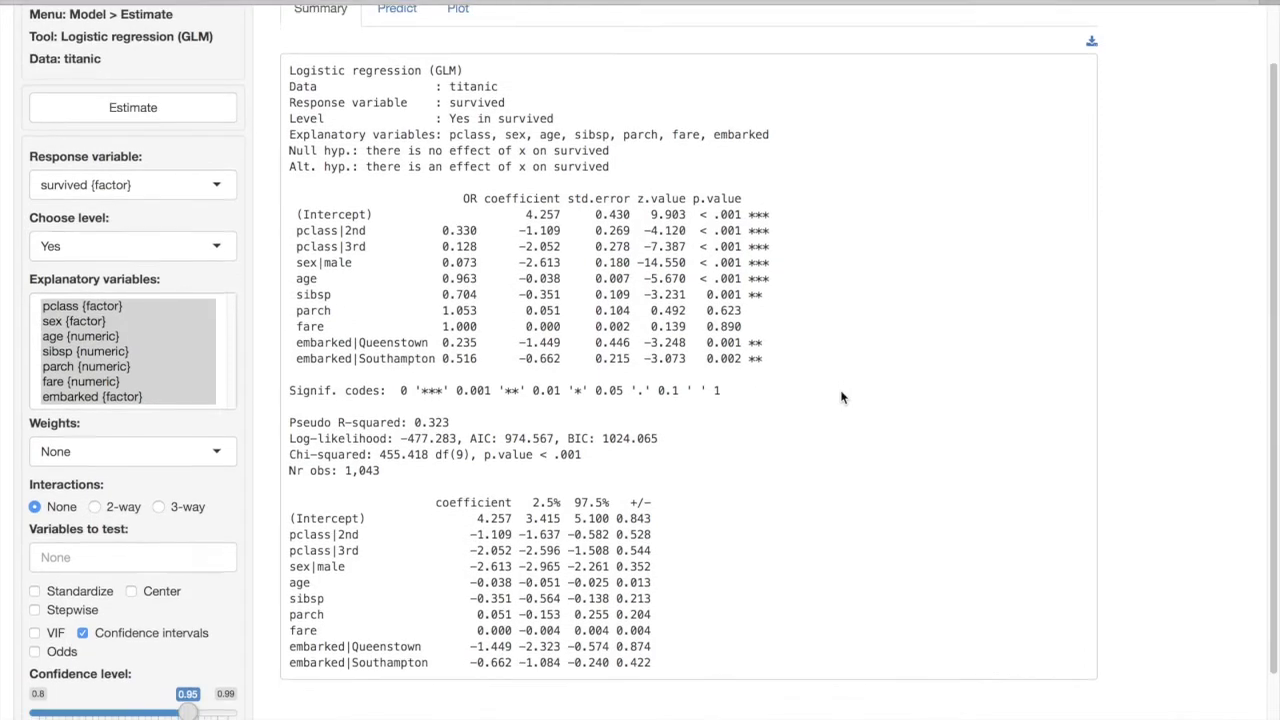
- Examine the coefficients for 2nd and 3rd passenger class in the summary, marking each of them
{"action": "scroll", "coordinate": [841, 398], "scroll_direction": "up", "scroll_amount": 2}
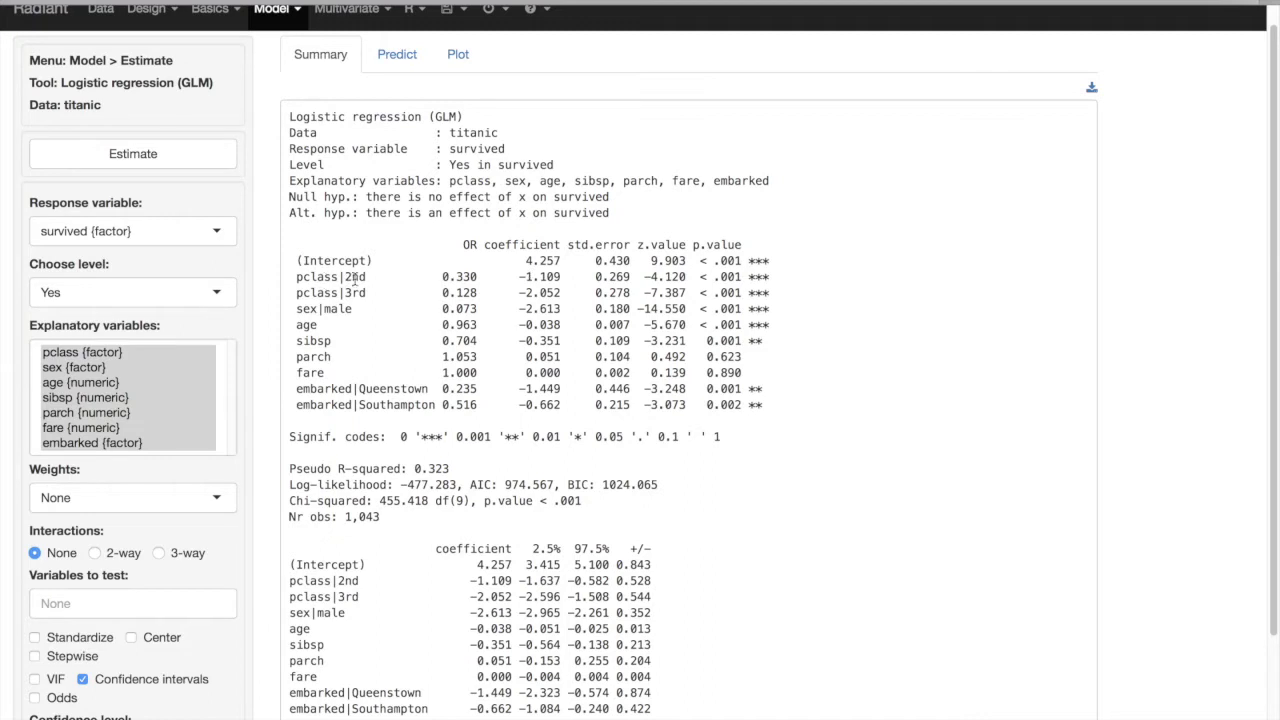
{"action": "left_click_drag", "start_coordinate": [296, 276], "coordinate": [369, 276]}
{"action": "left_click_drag", "start_coordinate": [518, 276], "coordinate": [563, 276]}
{"action": "double_click", "coordinate": [356, 292]}
{"action": "left_click_drag", "start_coordinate": [524, 293], "coordinate": [566, 292]}
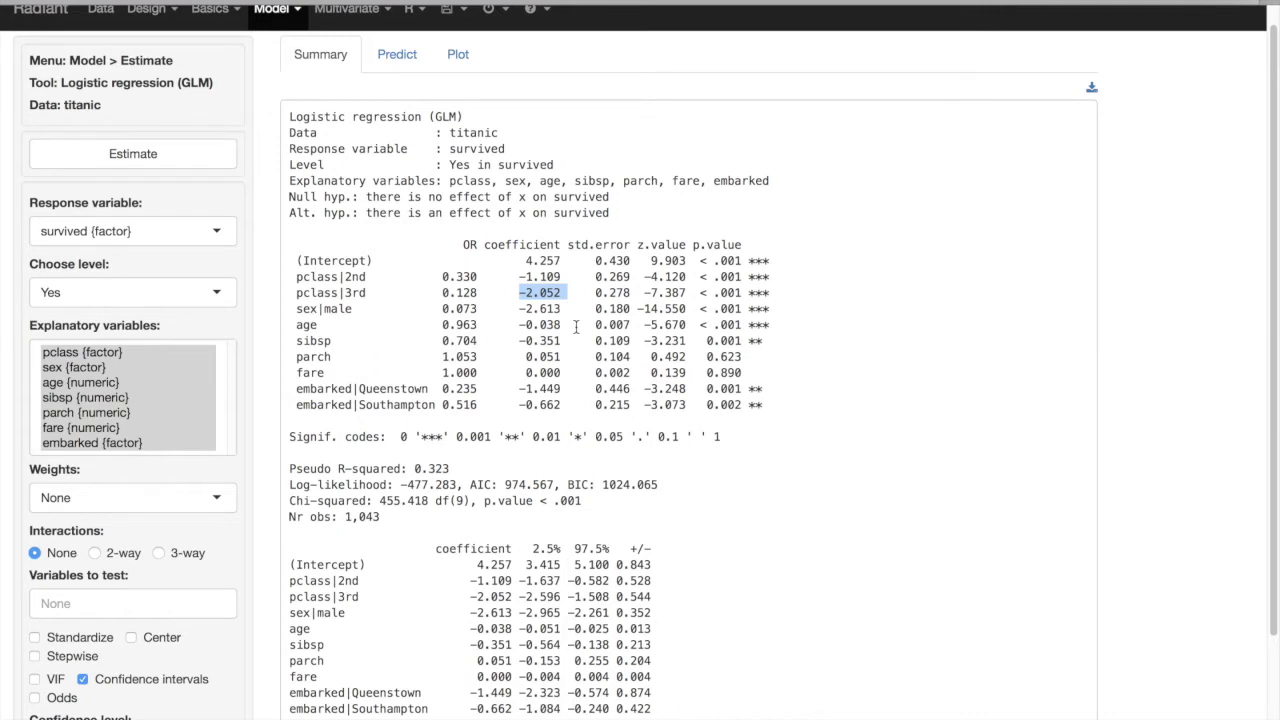
{"action": "left_click", "coordinate": [503, 284]}
- Examine the coefficients for sex|male, age, sibsp and embarked|Queenstown, marking each one in the summary
{"action": "left_click_drag", "start_coordinate": [568, 310], "coordinate": [518, 310]}
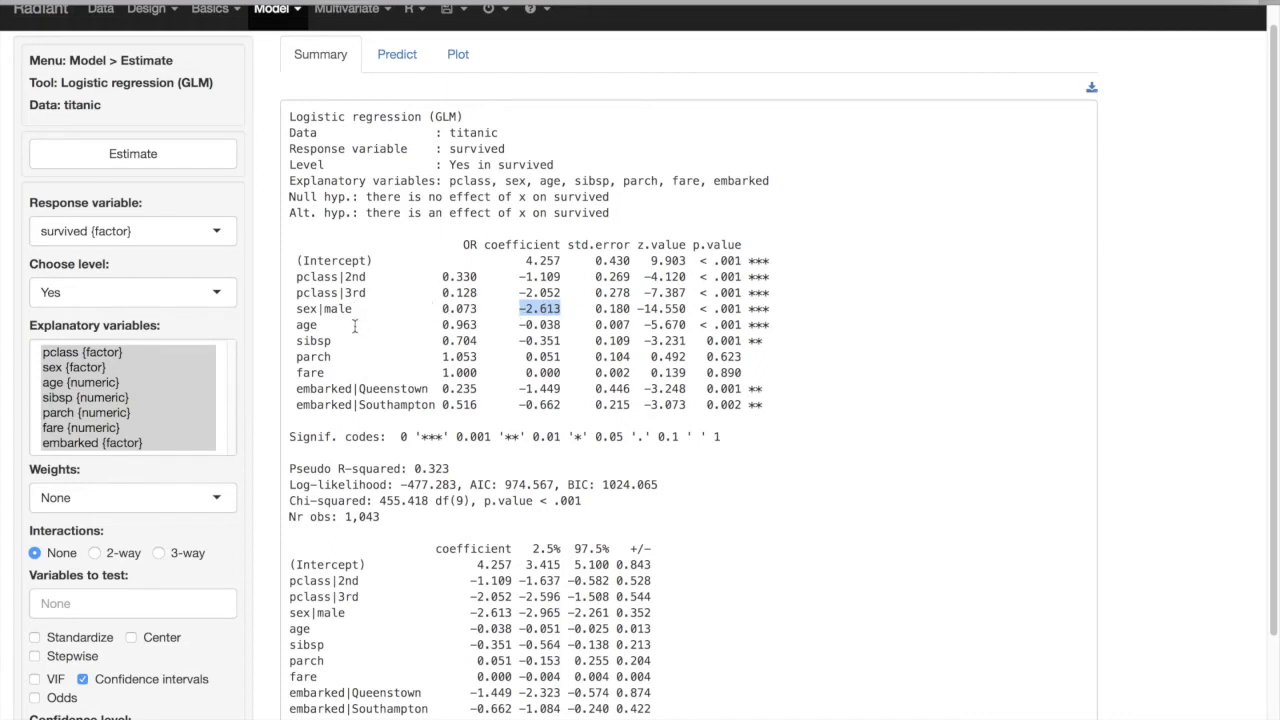
{"action": "double_click", "coordinate": [540, 325]}
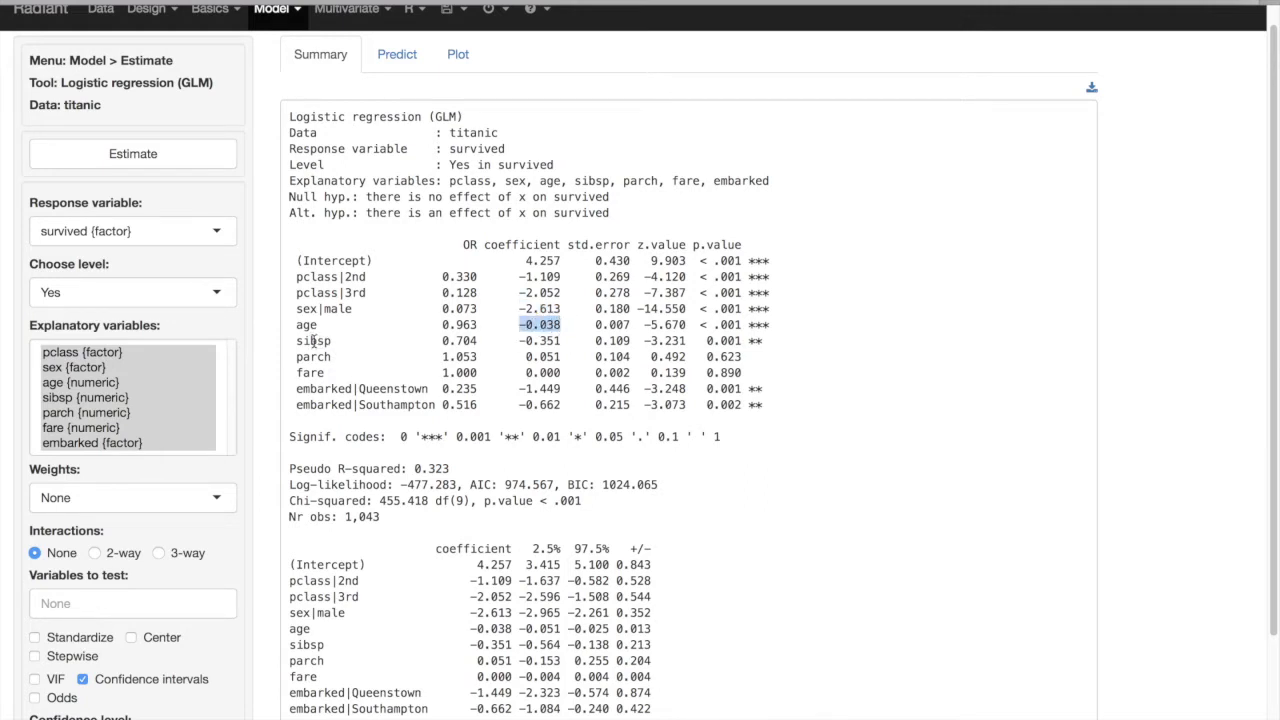
{"action": "double_click", "coordinate": [545, 341]}
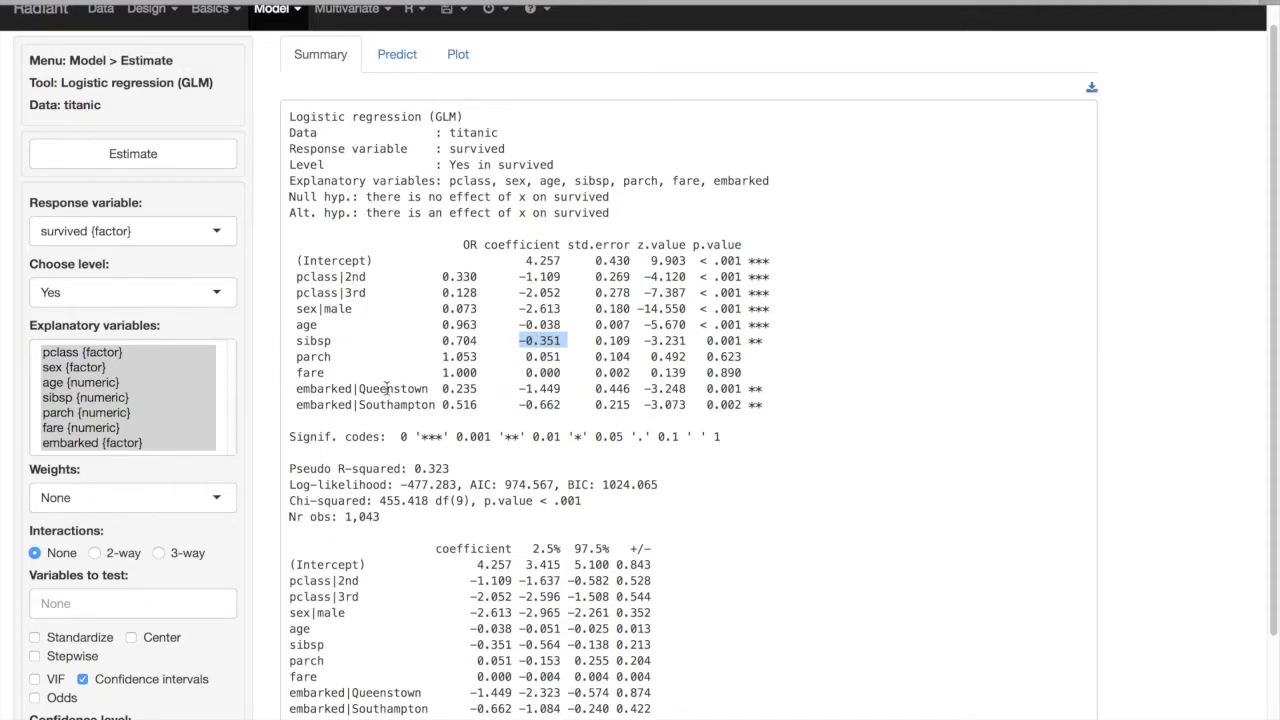
{"action": "left_click_drag", "start_coordinate": [518, 388], "coordinate": [566, 389]}
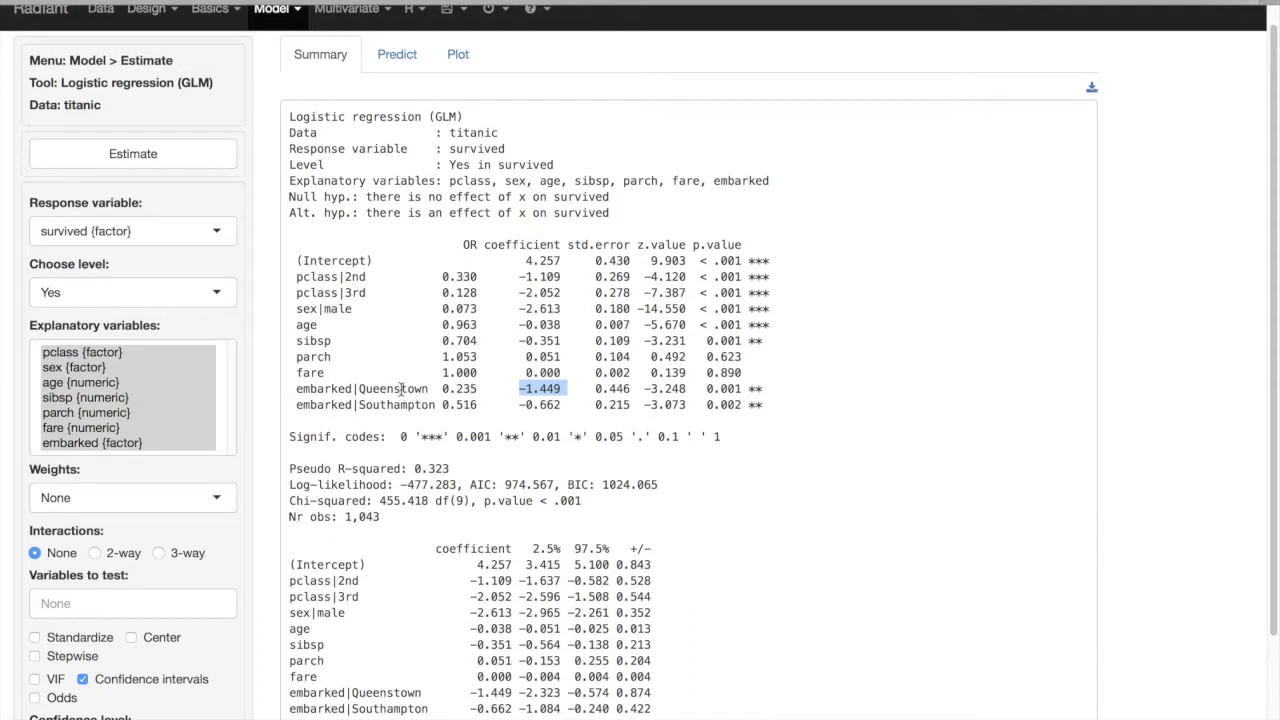
{"action": "left_click", "coordinate": [538, 389]}
{"action": "left_click_drag", "start_coordinate": [562, 390], "coordinate": [519, 390]}
{"action": "left_click", "coordinate": [519, 390]}
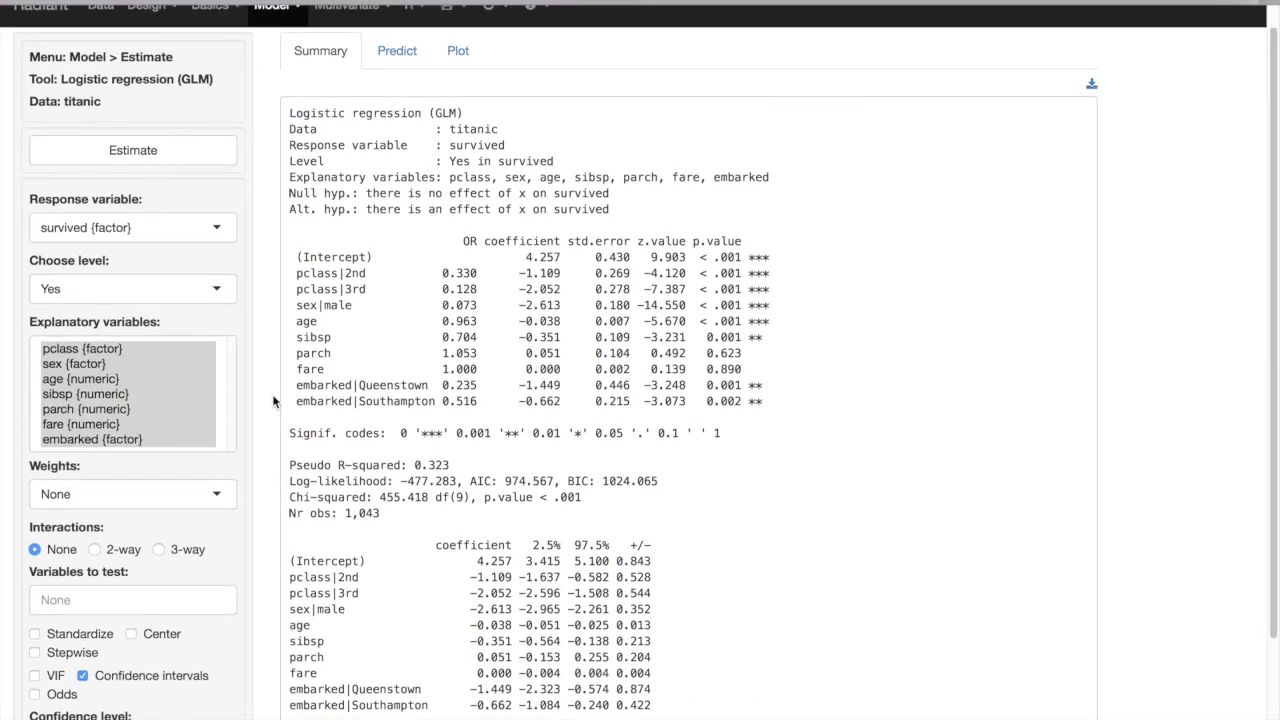
{"action": "scroll", "coordinate": [273, 398], "scroll_direction": "down", "scroll_amount": 1}
{"action": "scroll", "coordinate": [273, 401], "scroll_direction": "down", "scroll_amount": 1}
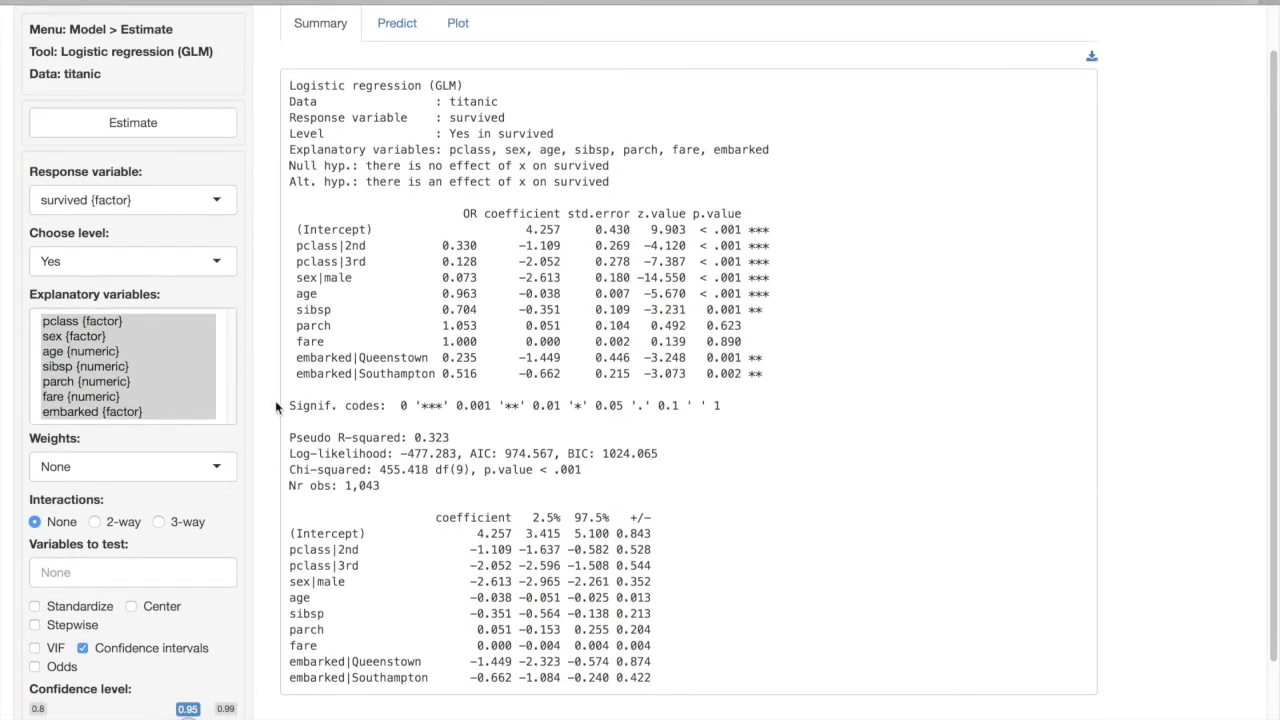
{"action": "scroll", "coordinate": [280, 408], "scroll_direction": "down", "scroll_amount": 1}
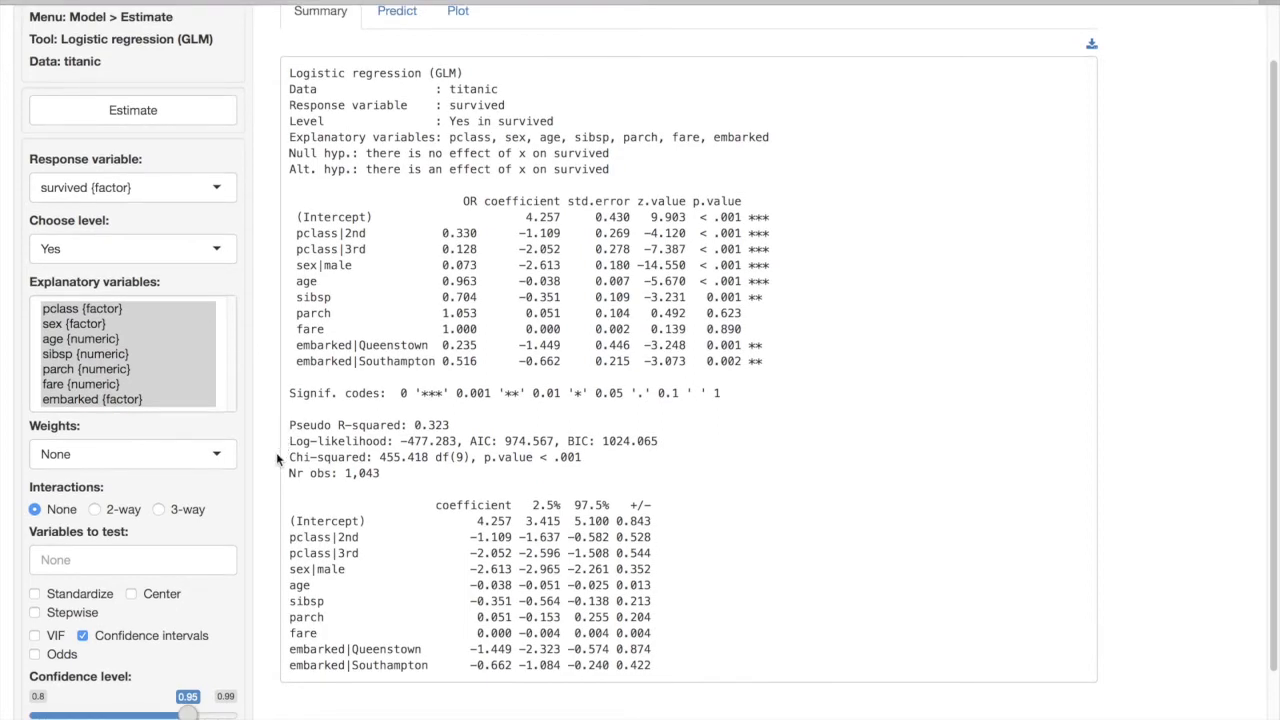
{"action": "scroll", "coordinate": [276, 452], "scroll_direction": "down", "scroll_amount": 1}
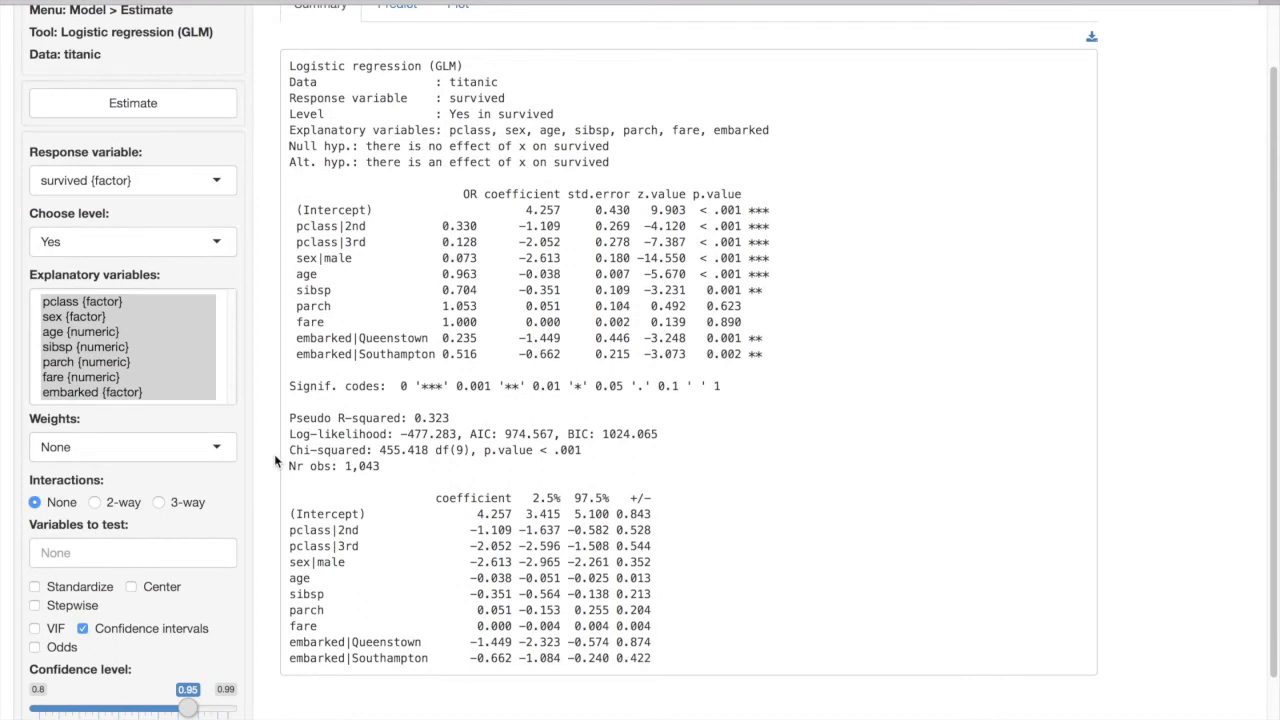
- Predict survival with the prediction command age = 50, and mark the values used for the other variables in the output
{"action": "scroll", "coordinate": [274, 454], "scroll_direction": "up", "scroll_amount": 3}
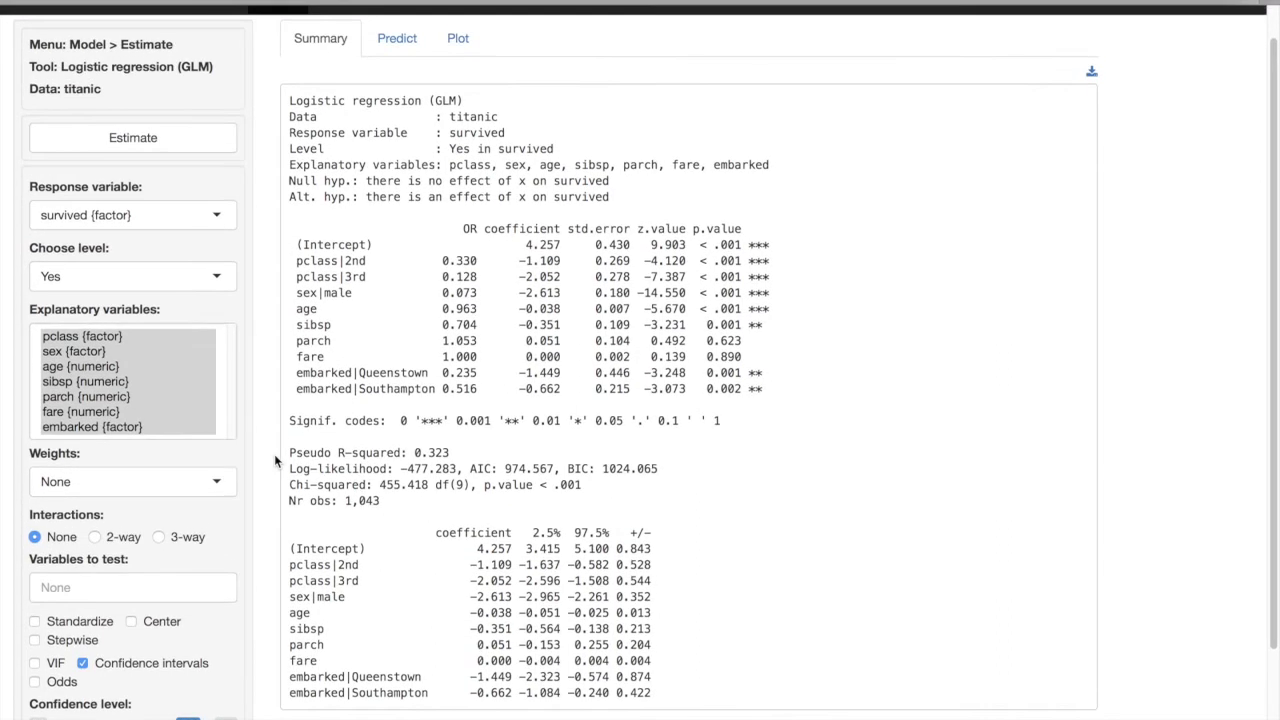
{"action": "scroll", "coordinate": [274, 454], "scroll_direction": "up", "scroll_amount": 3}
{"action": "scroll", "coordinate": [274, 454], "scroll_direction": "up", "scroll_amount": 1}
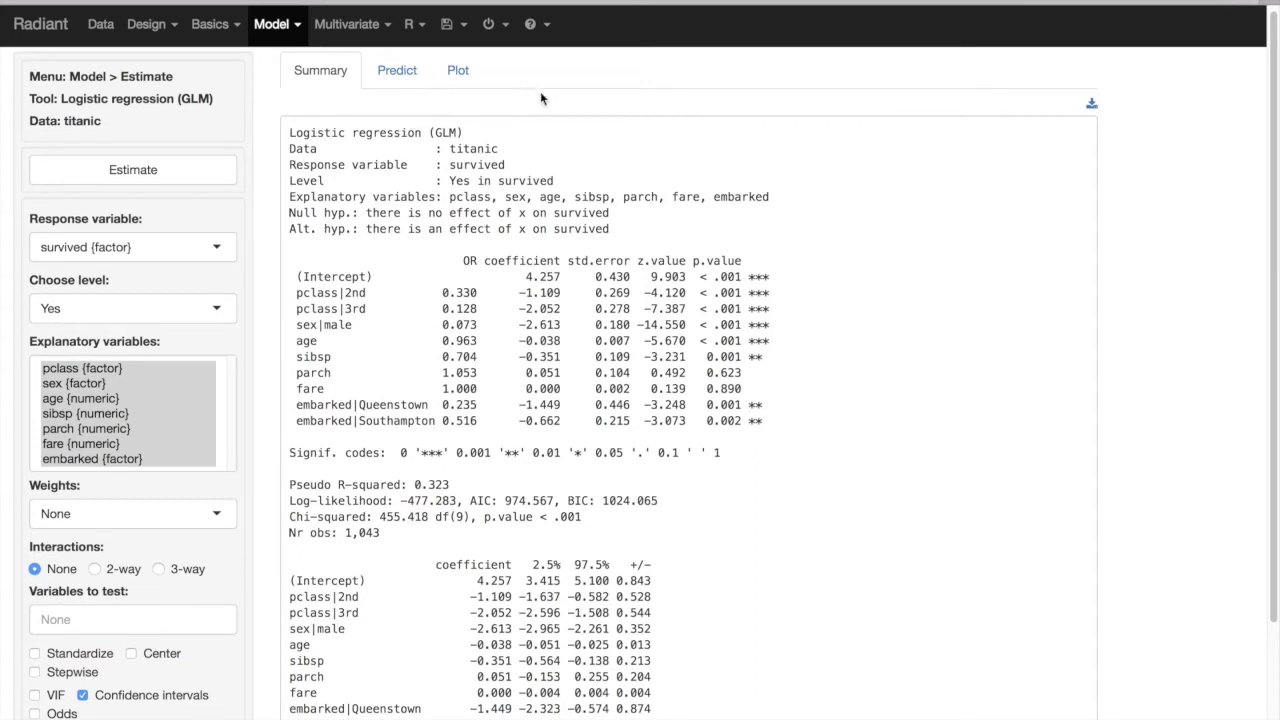
{"action": "left_click", "coordinate": [399, 75]}
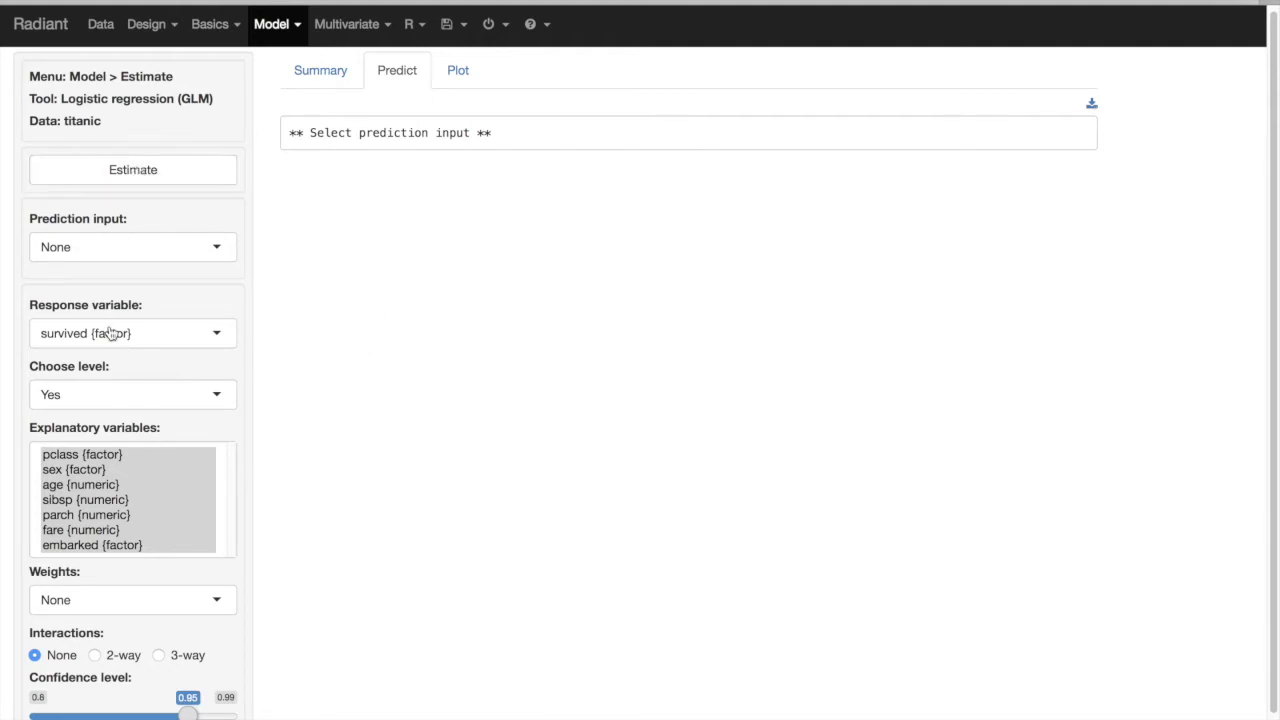
{"action": "left_click", "coordinate": [224, 258]}
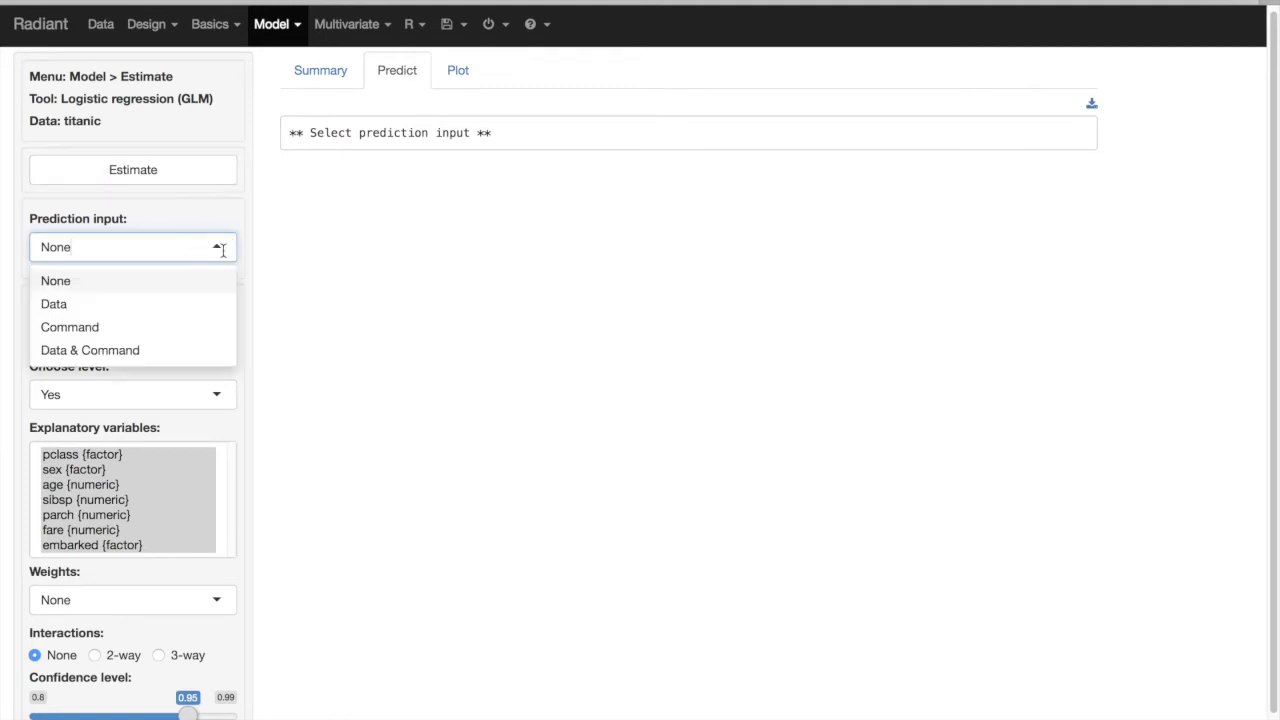
{"action": "left_click", "coordinate": [77, 330]}
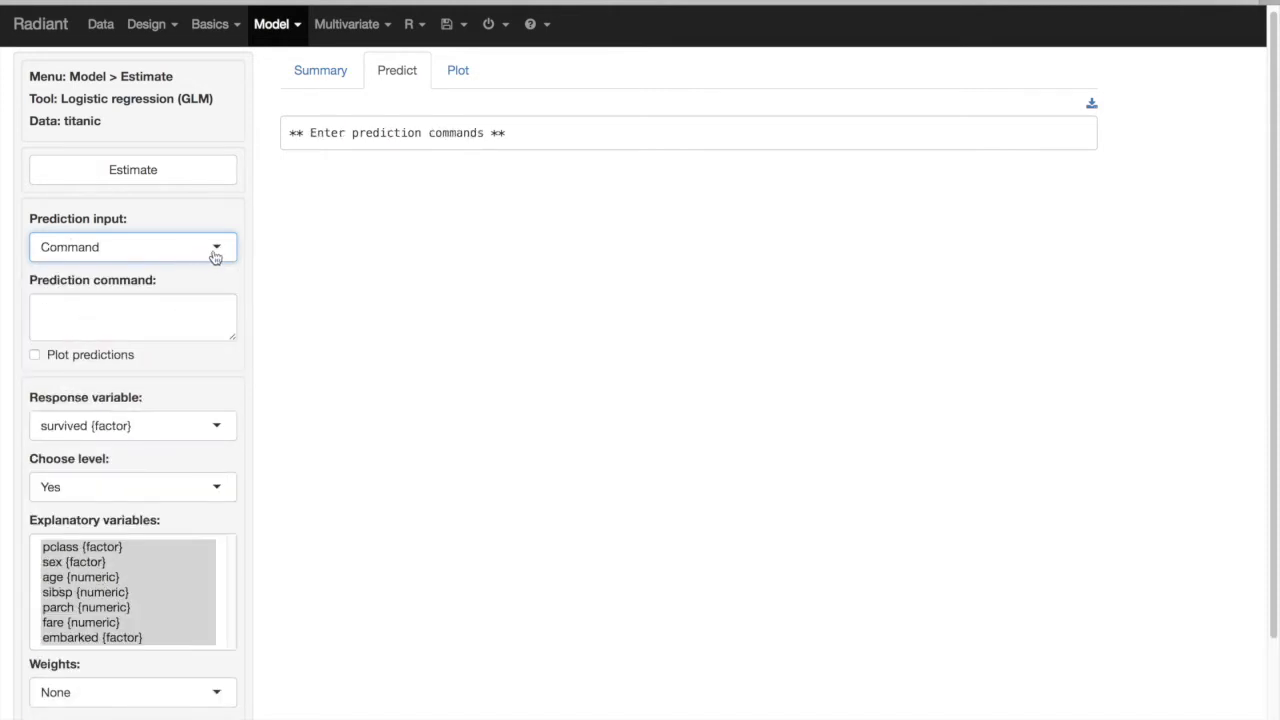
{"action": "left_click", "coordinate": [187, 311]}
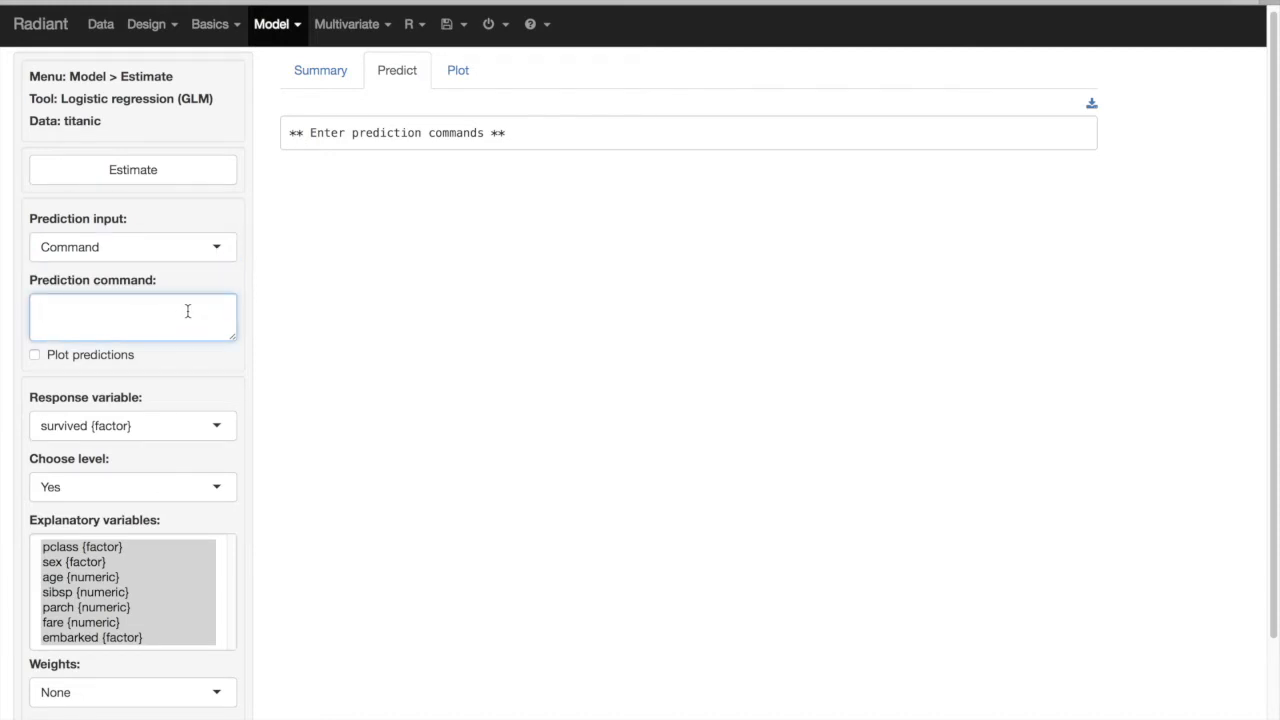
{"action": "type", "text": "age ="}
{"action": "type", "text": "50"}
{"action": "key", "text": "Return"}
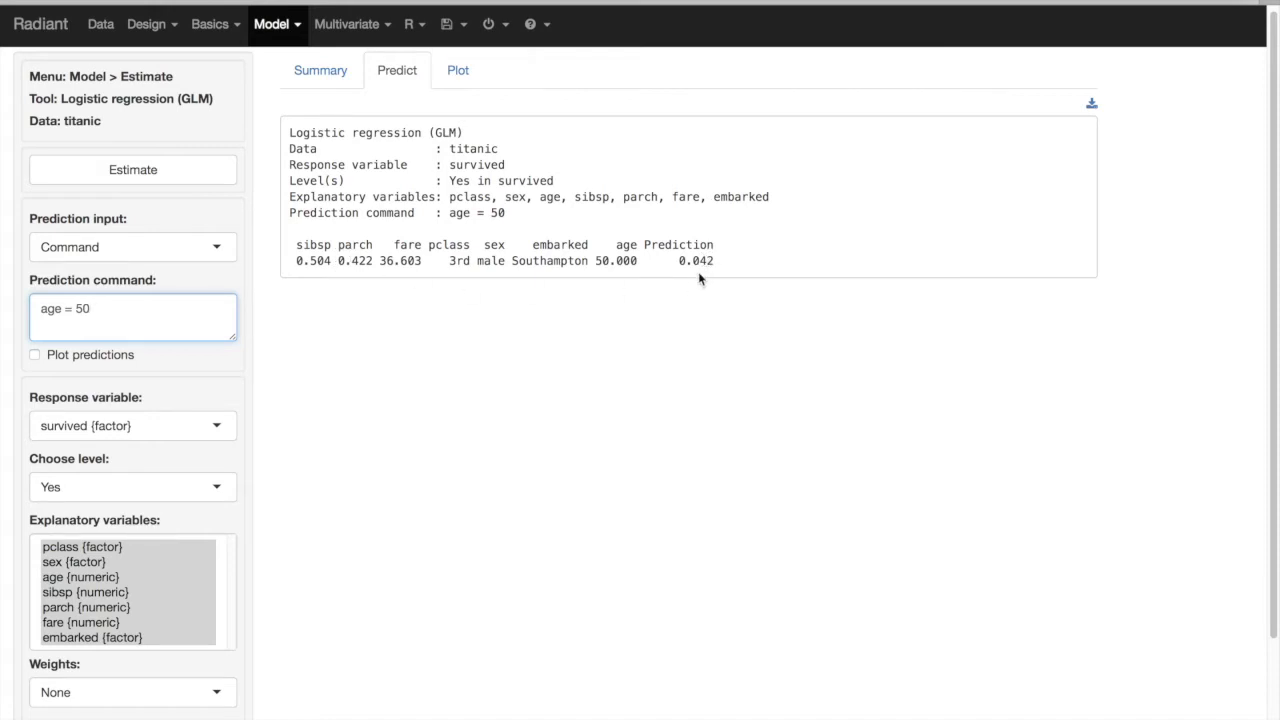
{"action": "left_click_drag", "start_coordinate": [597, 261], "coordinate": [299, 244]}
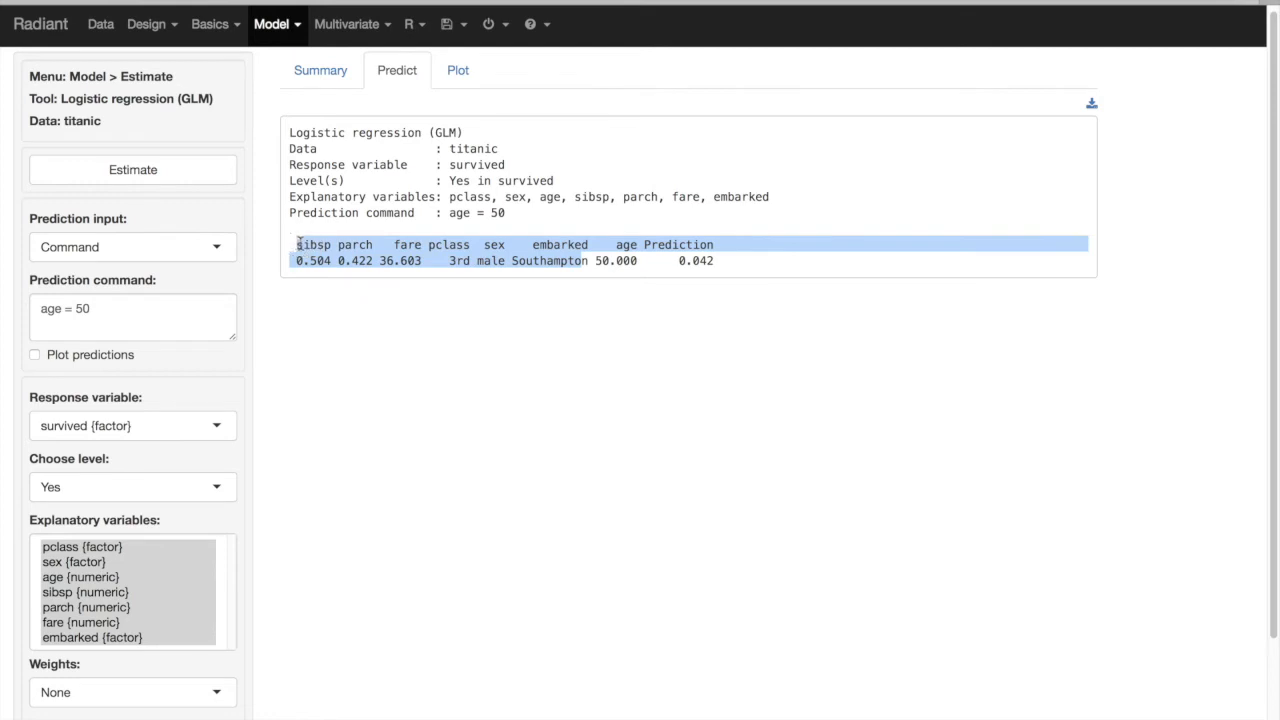
{"action": "left_click", "coordinate": [407, 283]}
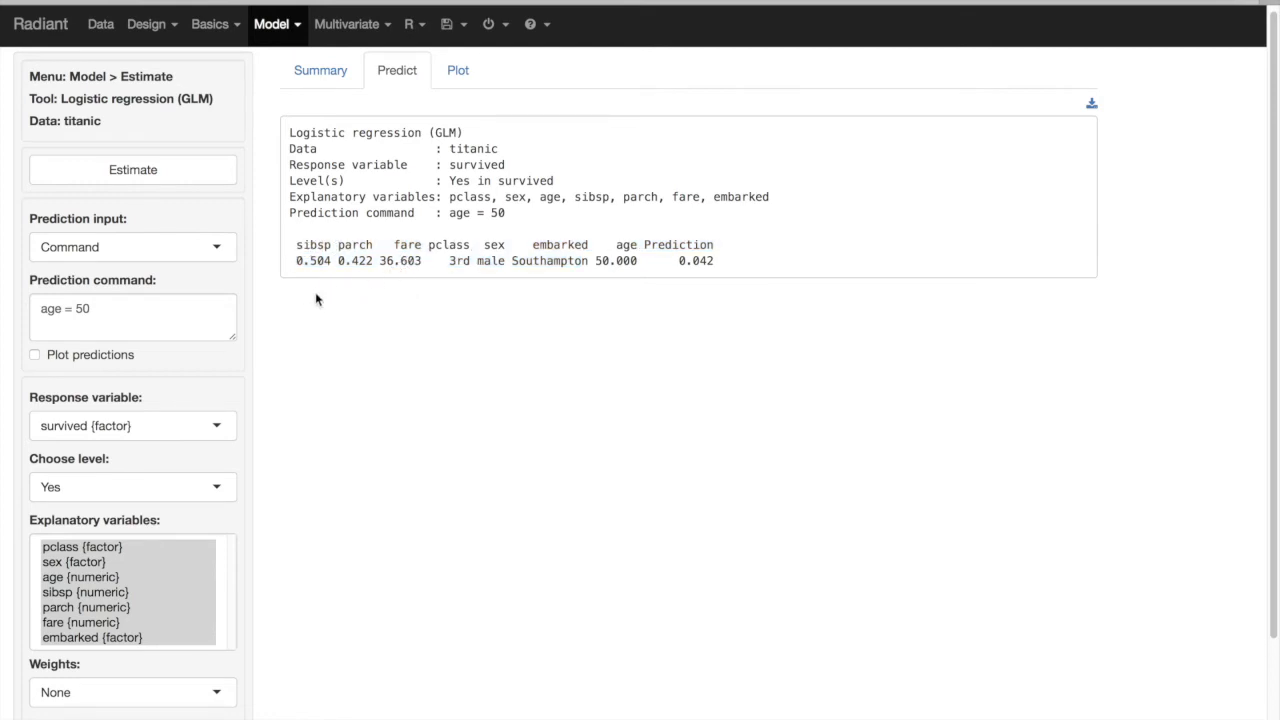
- Extend the prediction command to age = 50, fare = 100 and generate the prediction
{"action": "left_click", "coordinate": [120, 316]}
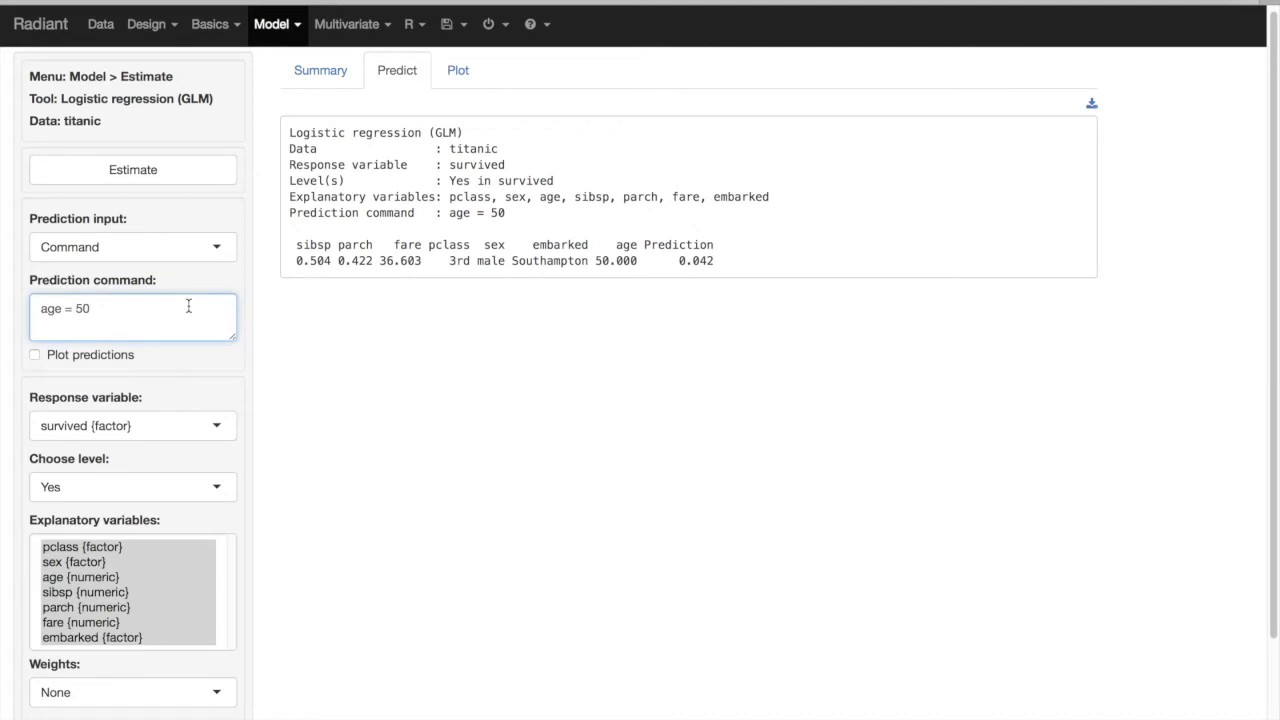
{"action": "type", "text": ","}
{"action": "type", "text": "fare "}
{"action": "type", "text": "="}
{"action": "type", "text": "50"}
{"action": "key", "text": "BackSpace"}
{"action": "key", "text": "BackSpace"}
{"action": "type", "text": "100"}
{"action": "key", "text": "Return"}
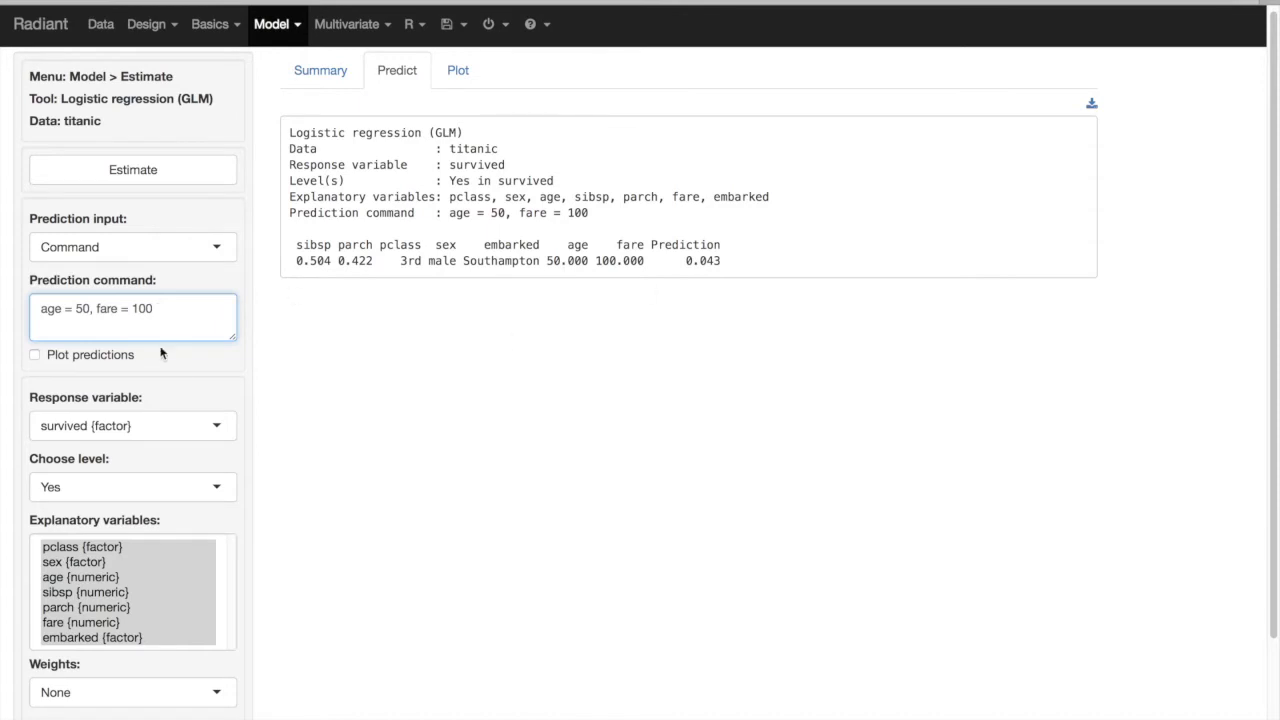
- Switch the prediction input to Data and generate predictions for the titanic dataset
{"action": "left_click", "coordinate": [218, 254]}
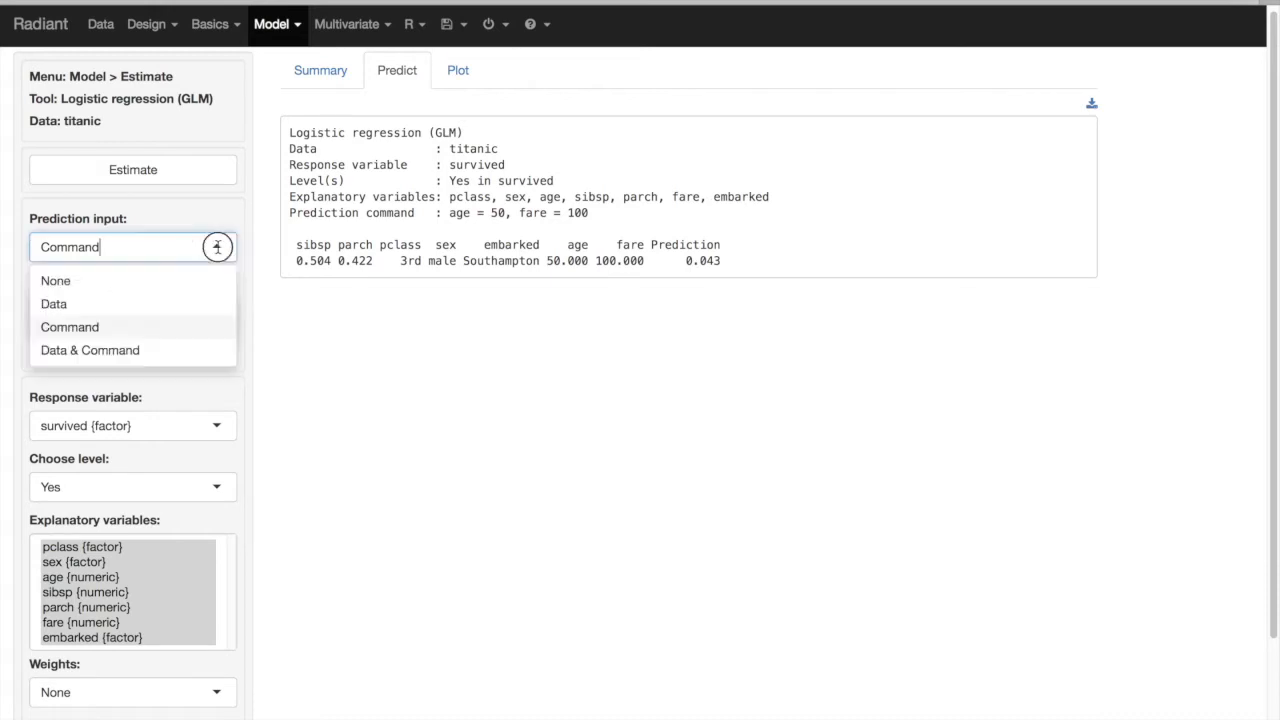
{"action": "left_click", "coordinate": [175, 310]}
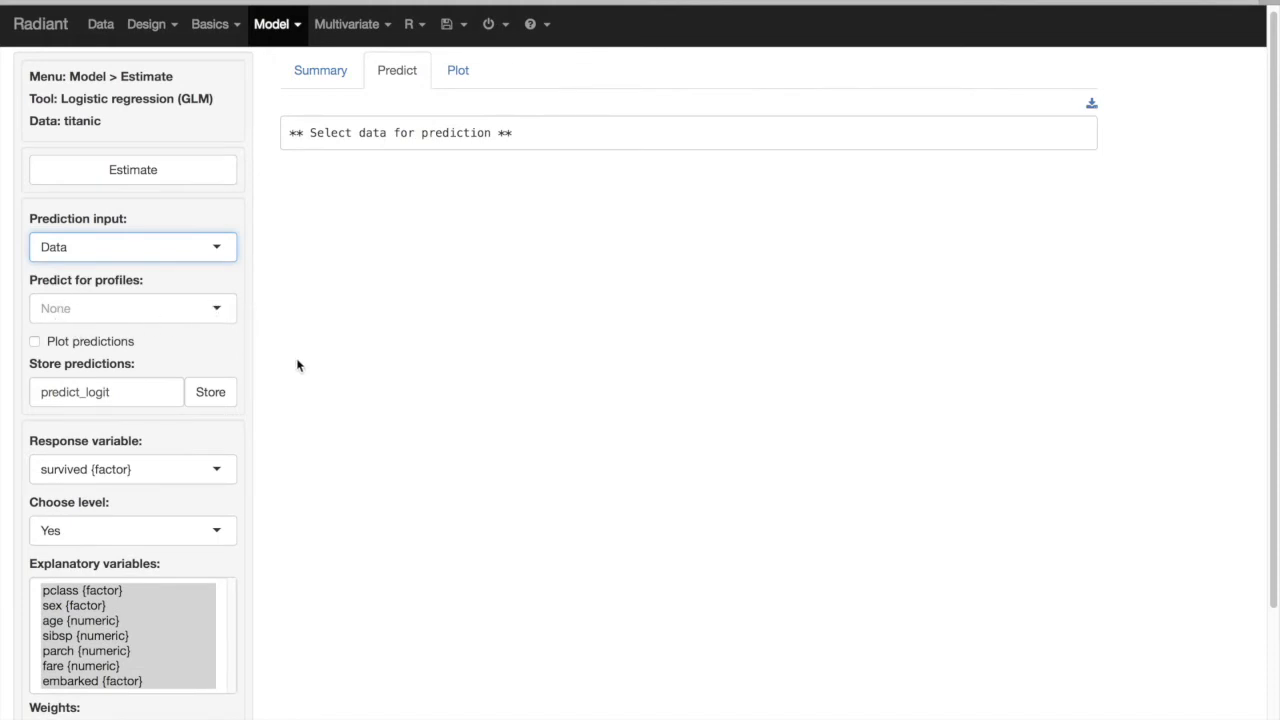
{"action": "scroll", "coordinate": [290, 360], "scroll_direction": "down", "scroll_amount": 1}
{"action": "scroll", "coordinate": [285, 360], "scroll_direction": "down", "scroll_amount": 1}
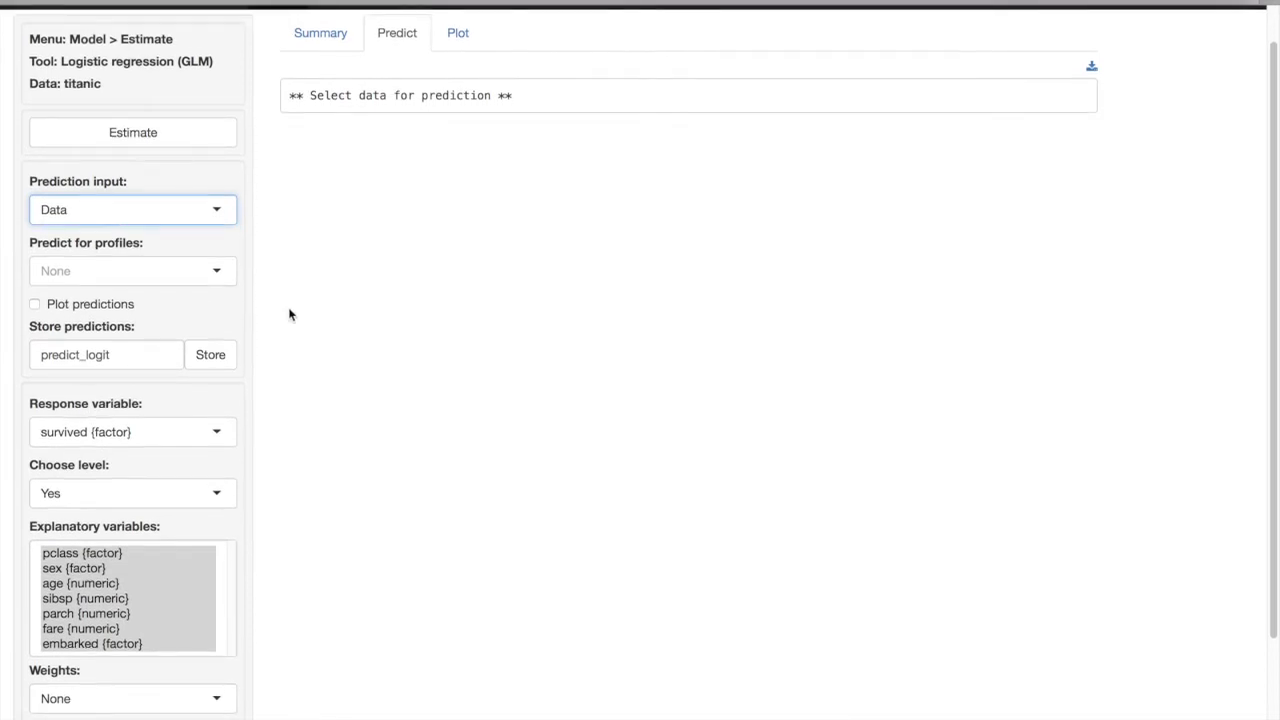
{"action": "left_click", "coordinate": [217, 273]}
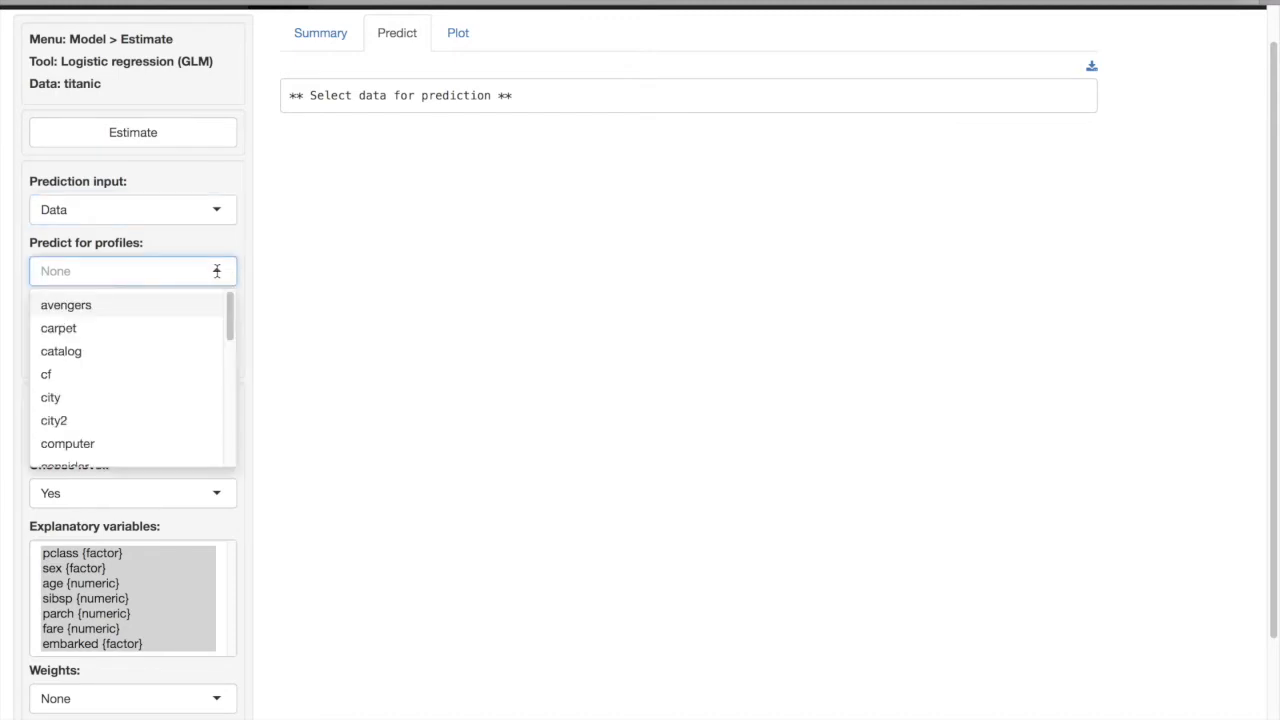
{"action": "scroll", "coordinate": [160, 391], "scroll_direction": "down", "scroll_amount": 2}
{"action": "scroll", "coordinate": [202, 433], "scroll_direction": "down", "scroll_amount": 5}
{"action": "scroll", "coordinate": [177, 430], "scroll_direction": "down", "scroll_amount": 4}
{"action": "scroll", "coordinate": [177, 430], "scroll_direction": "down", "scroll_amount": 1}
{"action": "left_click", "coordinate": [62, 432]}
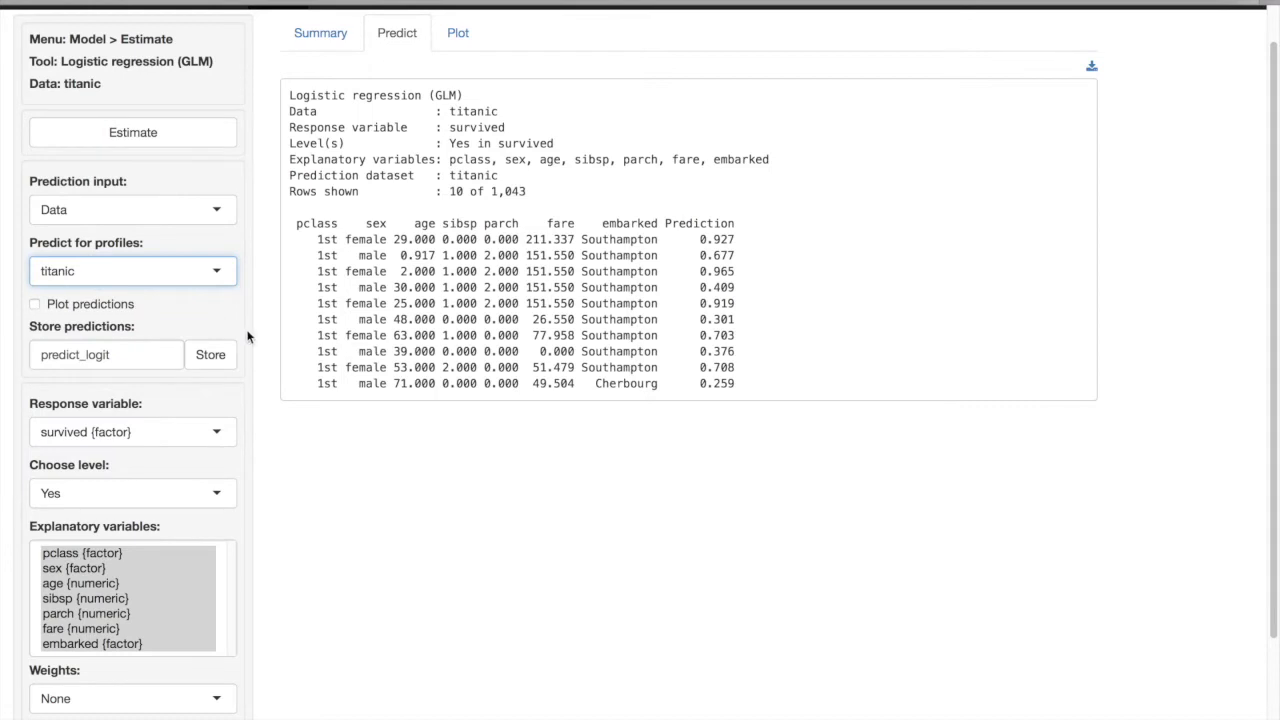
{"action": "scroll", "coordinate": [570, 271], "scroll_direction": "down", "scroll_amount": 1}
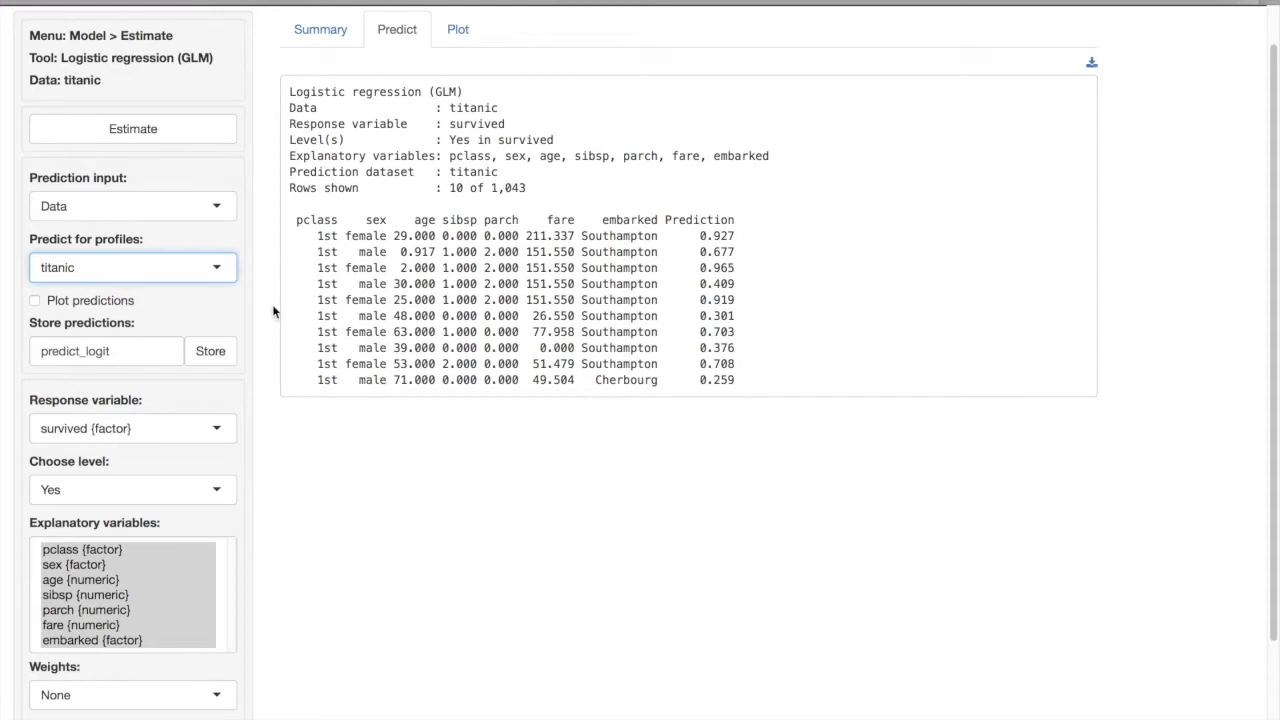
{"action": "scroll", "coordinate": [271, 310], "scroll_direction": "down", "scroll_amount": 2}
{"action": "scroll", "coordinate": [270, 314], "scroll_direction": "down", "scroll_amount": 2}
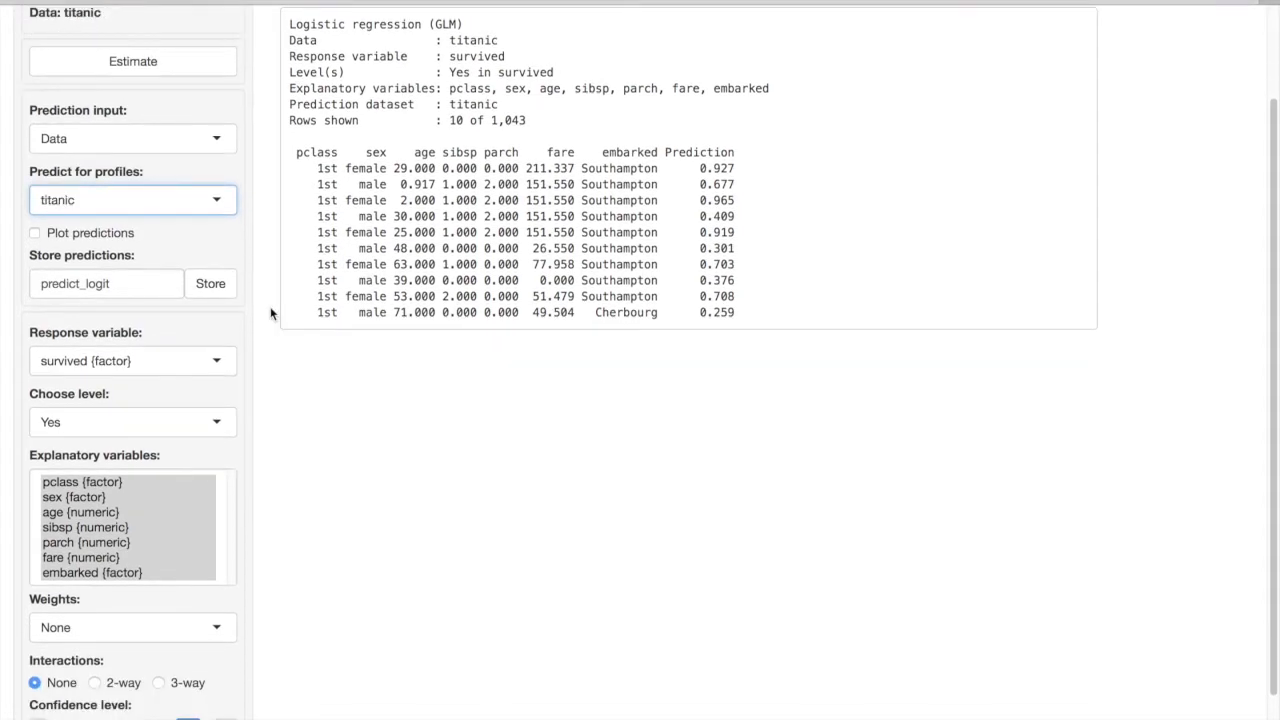
{"action": "scroll", "coordinate": [271, 314], "scroll_direction": "down", "scroll_amount": 1}
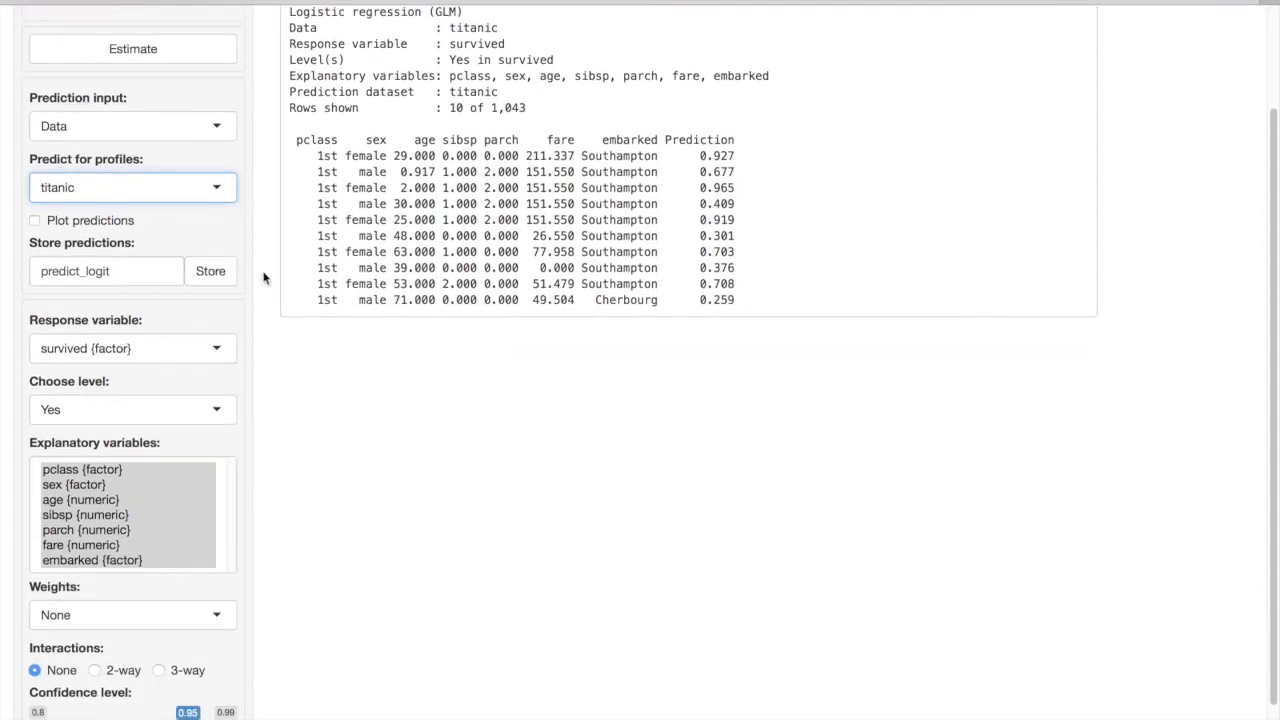
- Store the predictions in the titanic data under the variable name predict.psurvival
{"action": "scroll", "coordinate": [243, 320], "scroll_direction": "up", "scroll_amount": 5}
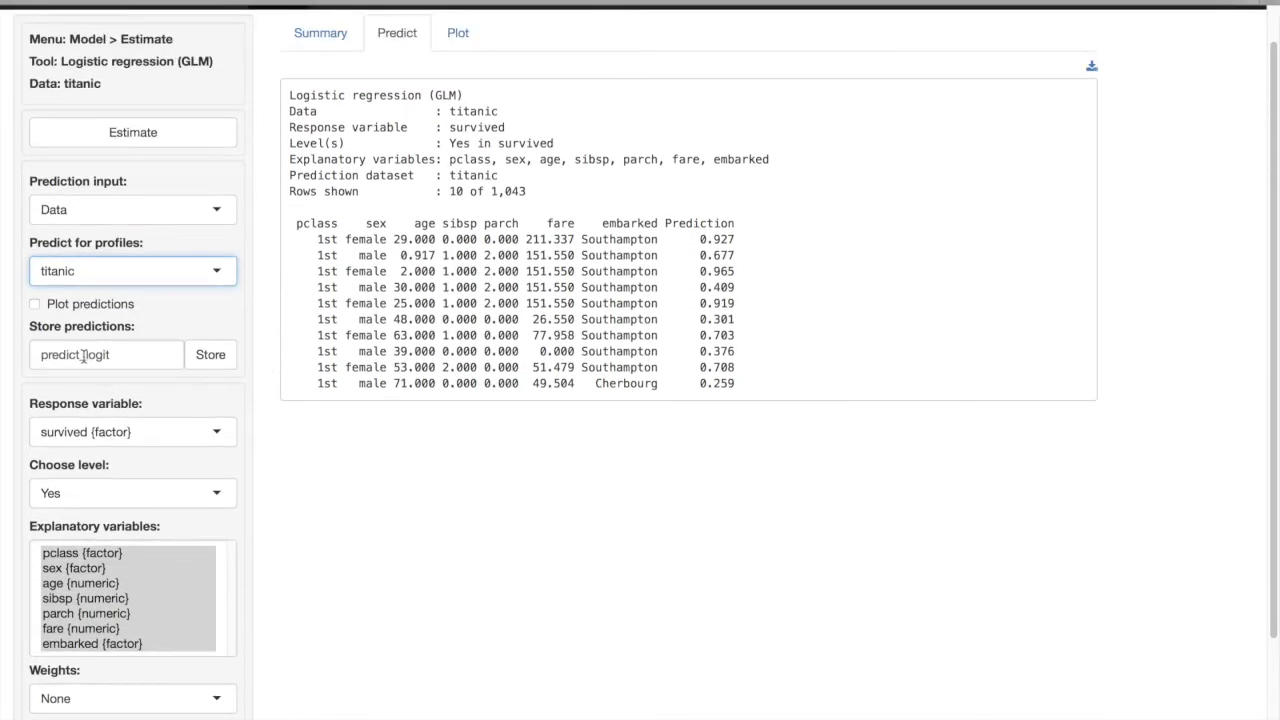
{"action": "left_click_drag", "start_coordinate": [87, 354], "coordinate": [126, 356]}
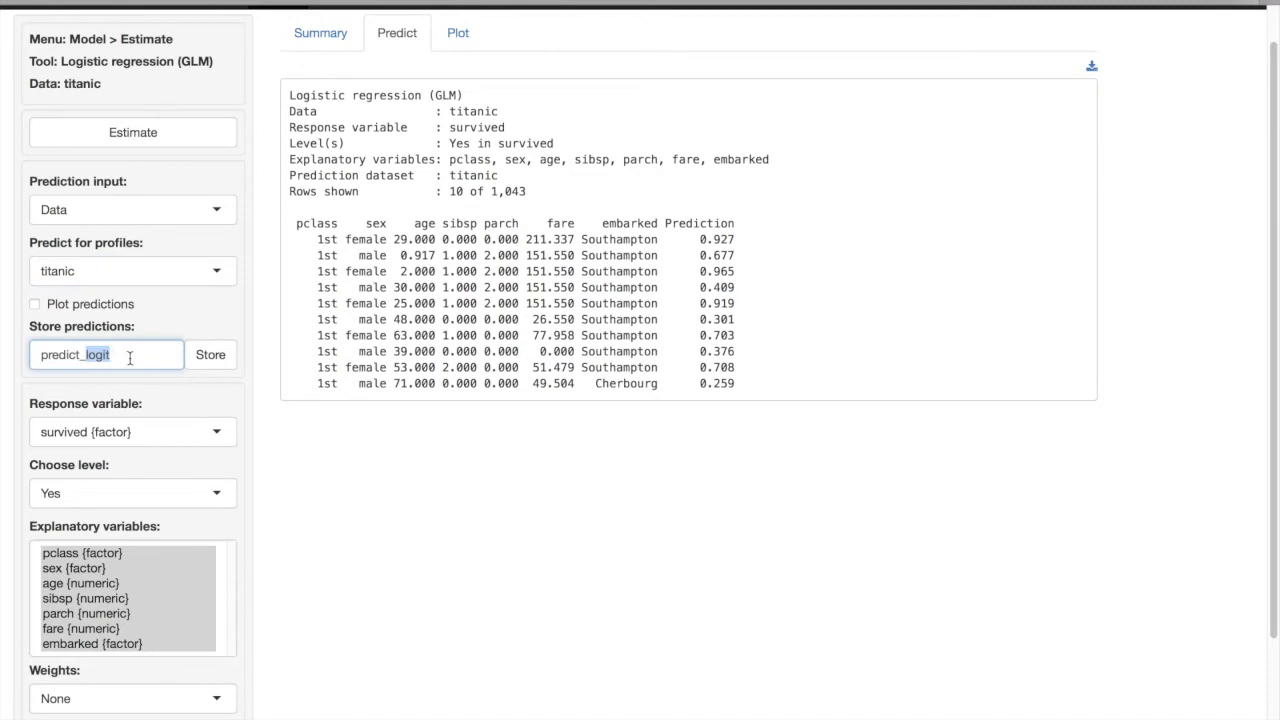
{"action": "key", "text": "BackSpace"}
{"action": "key", "text": "BackSpace"}
{"action": "type", "text": ".p"}
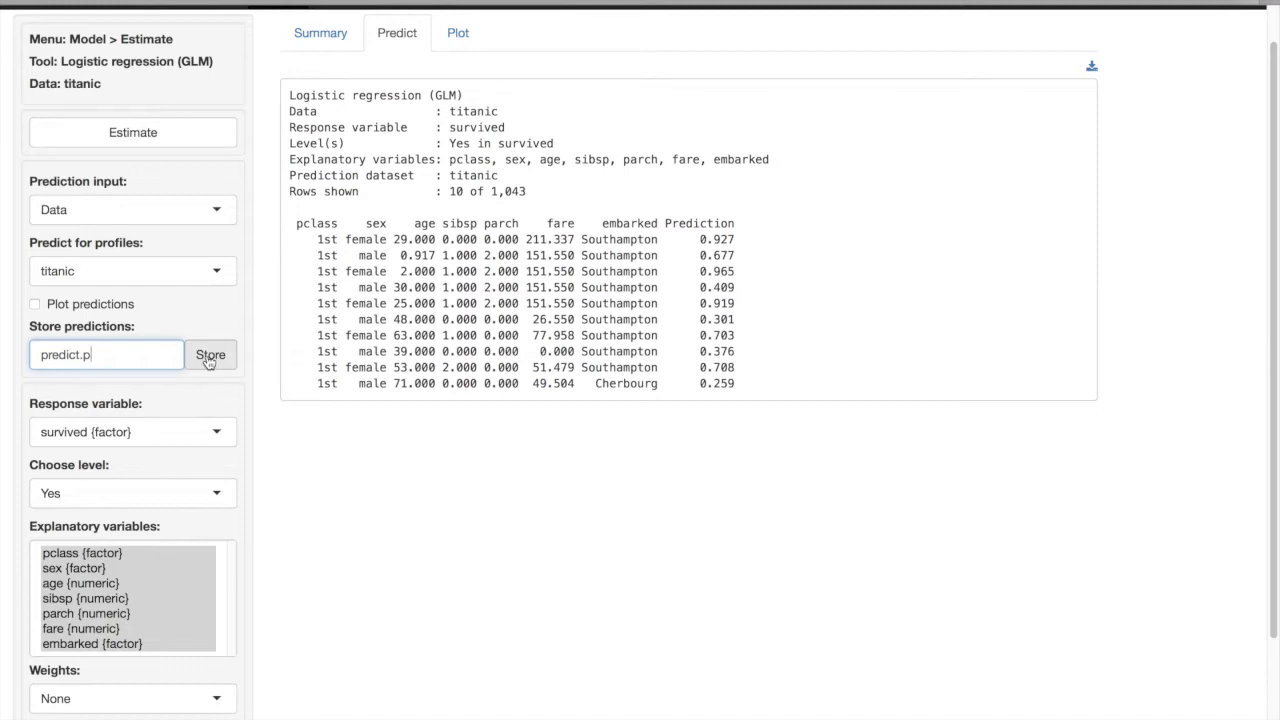
{"action": "type", "text": "survival"}
{"action": "left_click", "coordinate": [224, 352]}
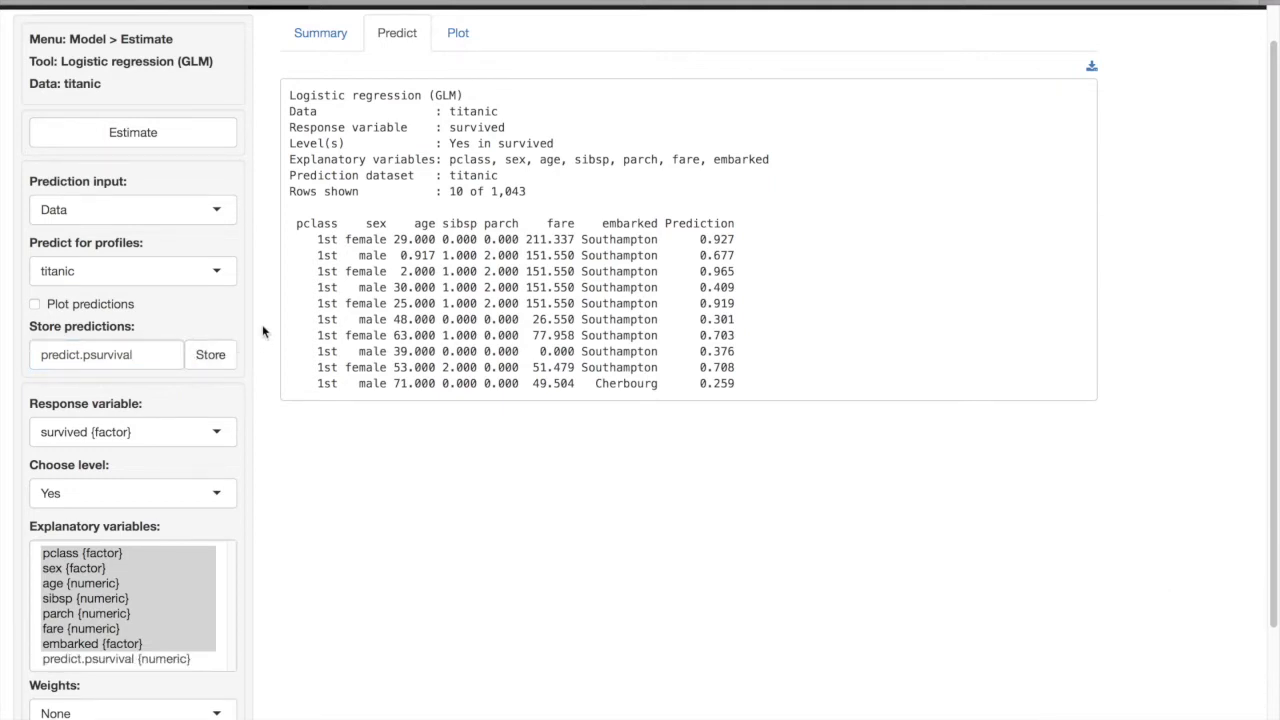
{"action": "scroll", "coordinate": [262, 315], "scroll_direction": "up", "scroll_amount": 1}
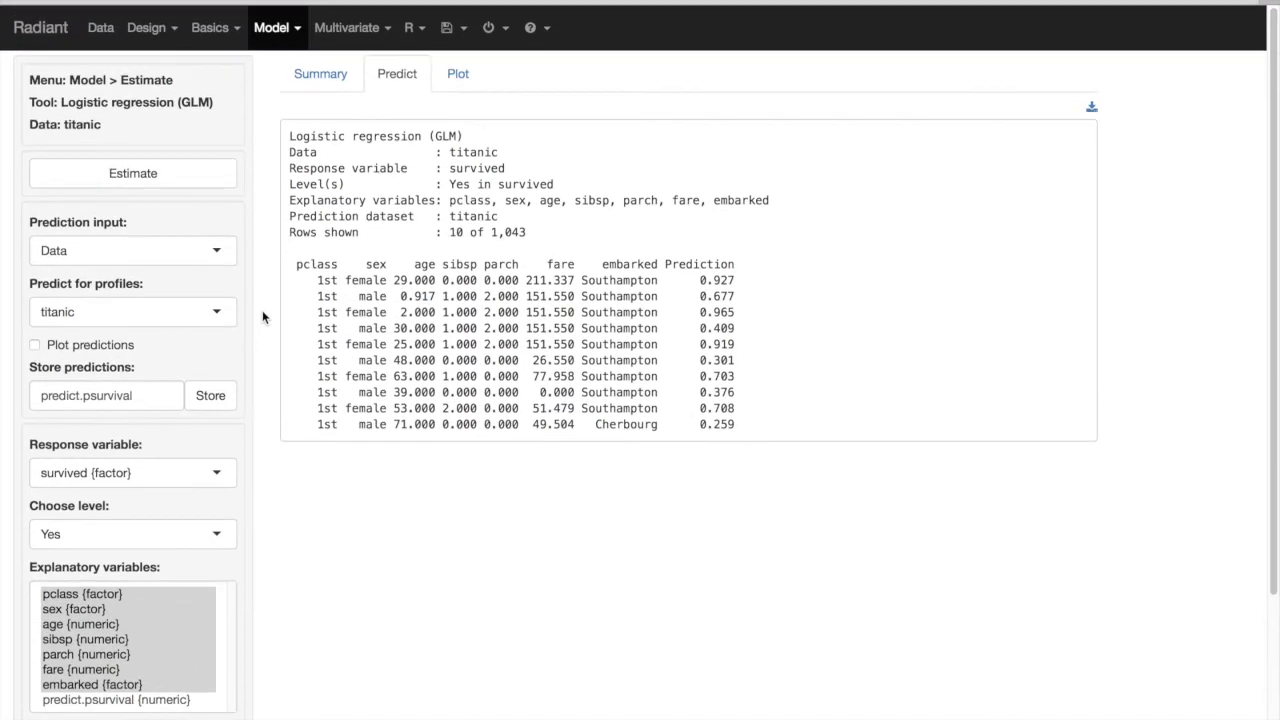
{"action": "scroll", "coordinate": [257, 305], "scroll_direction": "down", "scroll_amount": 1}
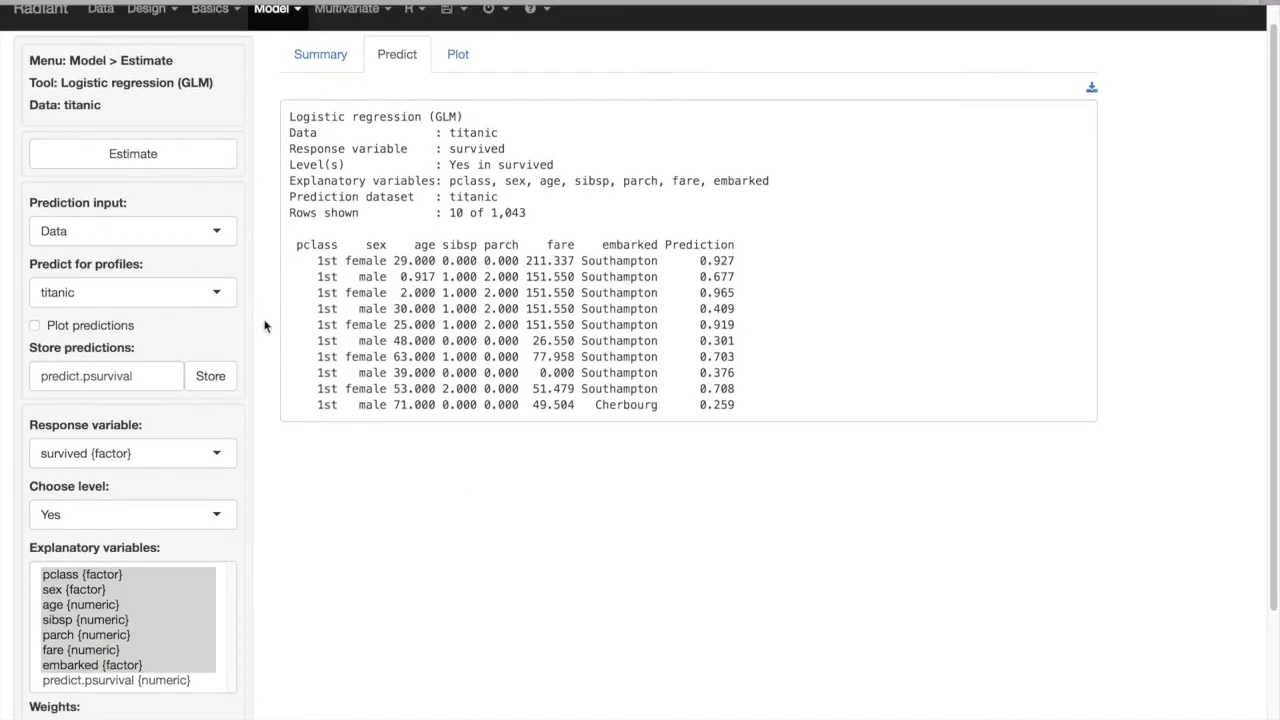
{"action": "scroll", "coordinate": [267, 317], "scroll_direction": "down", "scroll_amount": 1}
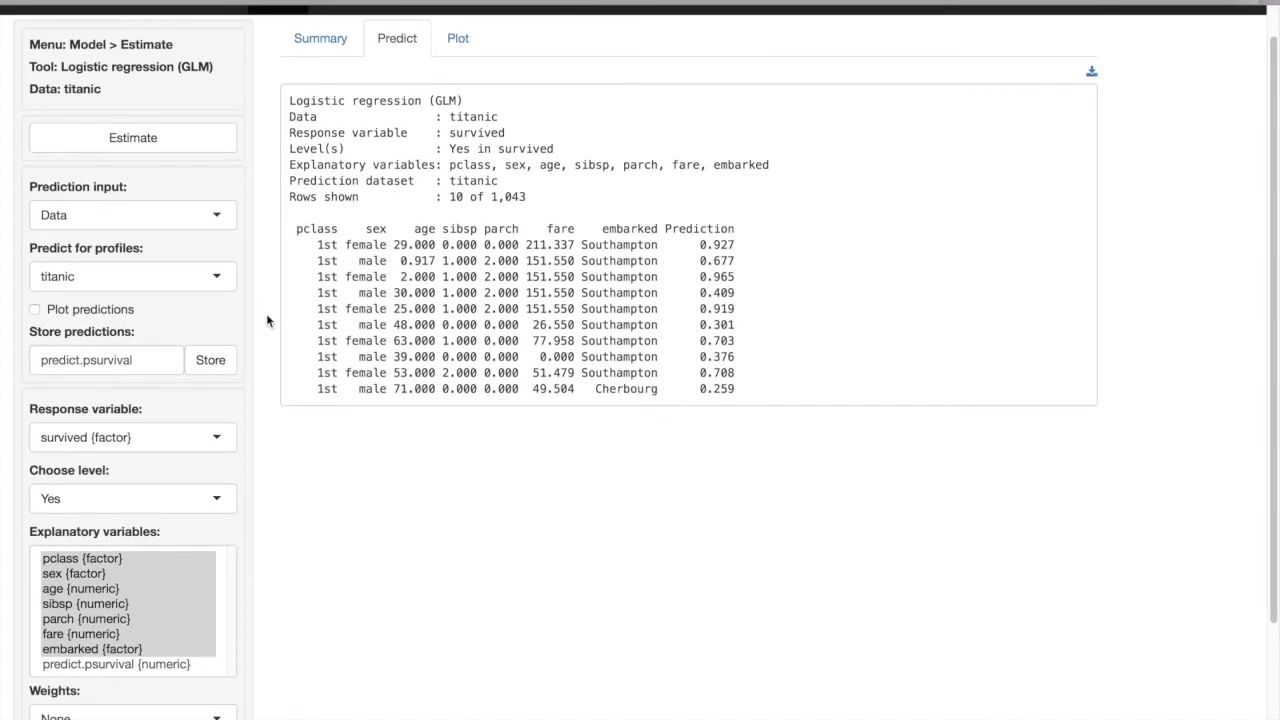
{"action": "scroll", "coordinate": [266, 315], "scroll_direction": "down", "scroll_amount": 1}
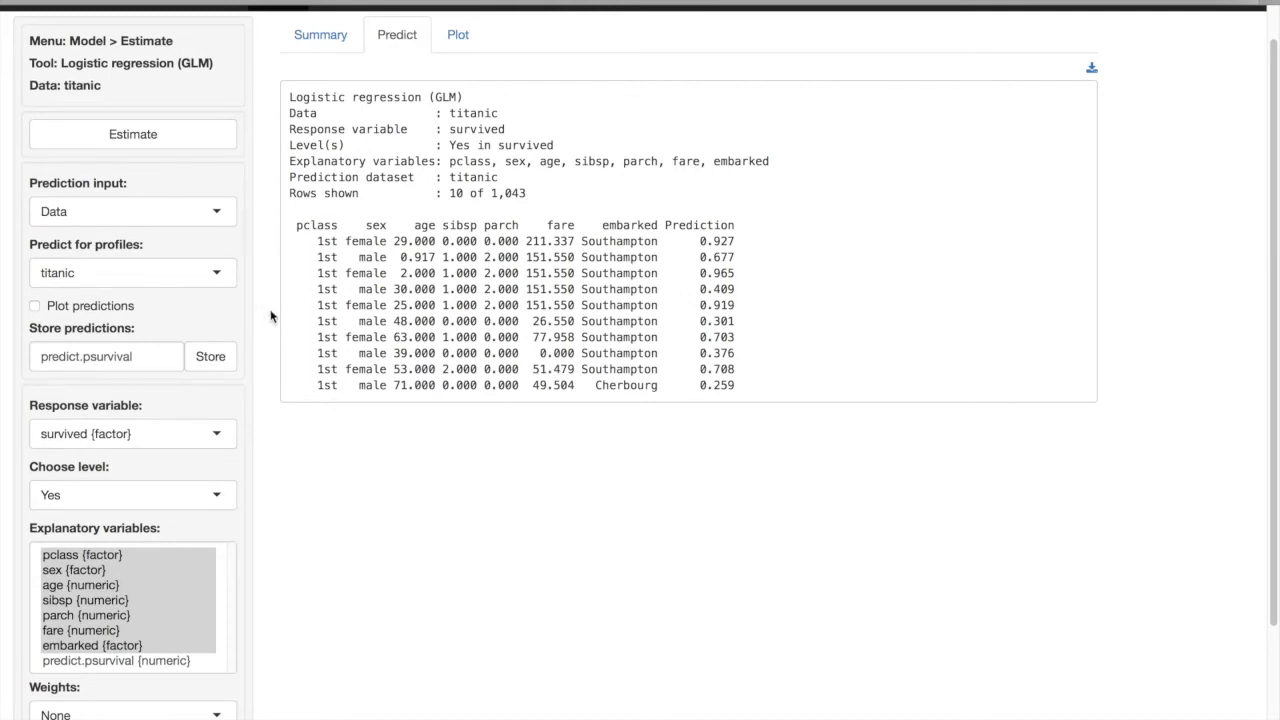
{"action": "scroll", "coordinate": [266, 315], "scroll_direction": "down", "scroll_amount": 1}
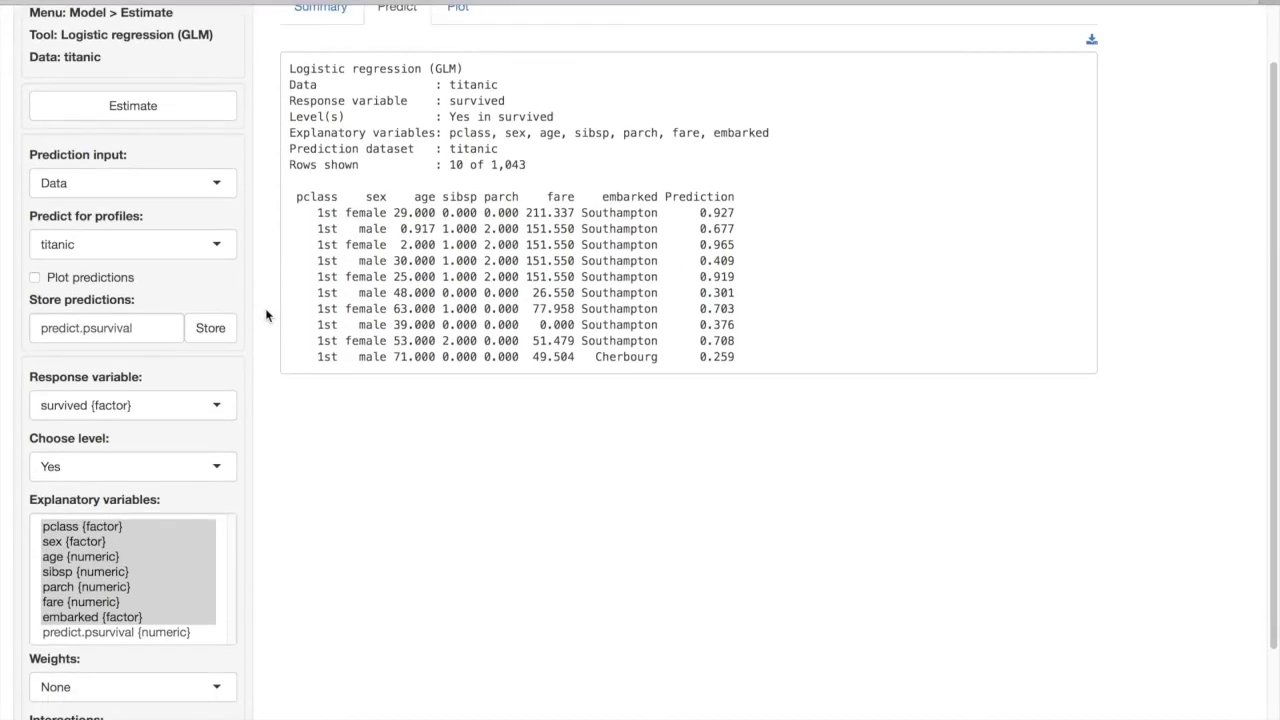
- Open the data transformation view for the titanic dataset and set the transformation type to Create
{"action": "scroll", "coordinate": [266, 315], "scroll_direction": "up", "scroll_amount": 3}
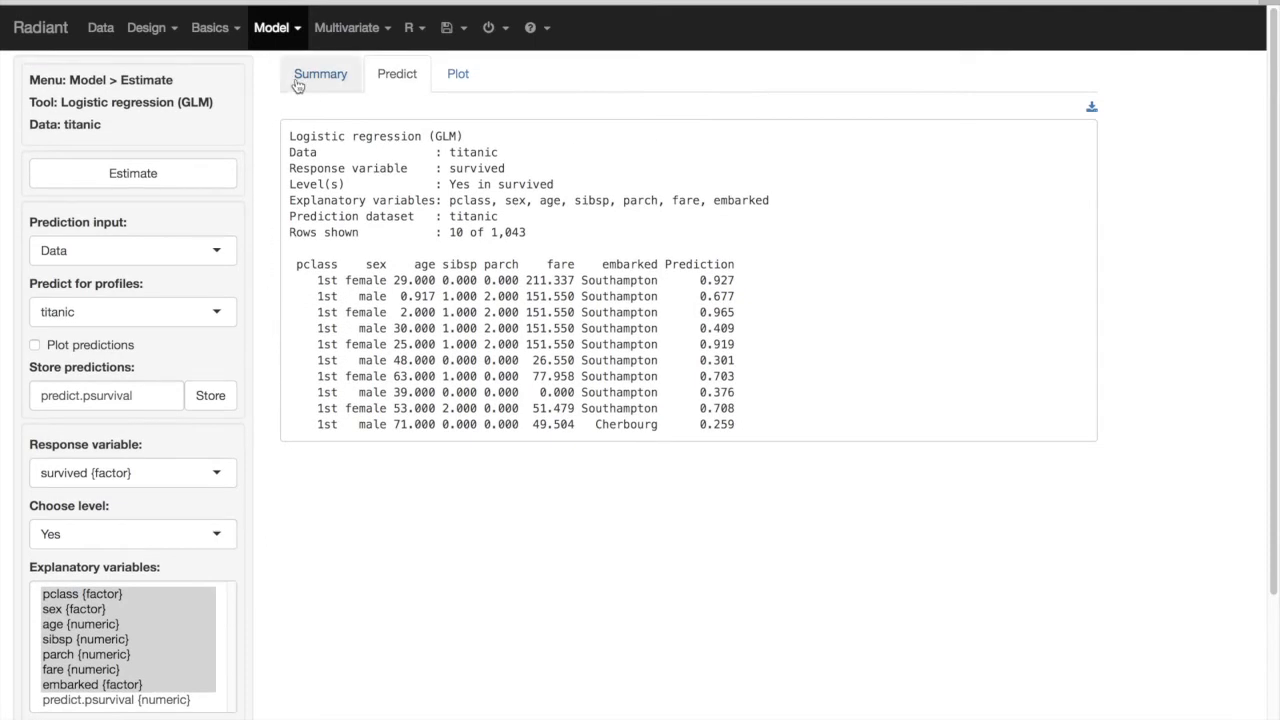
{"action": "left_click", "coordinate": [101, 28]}
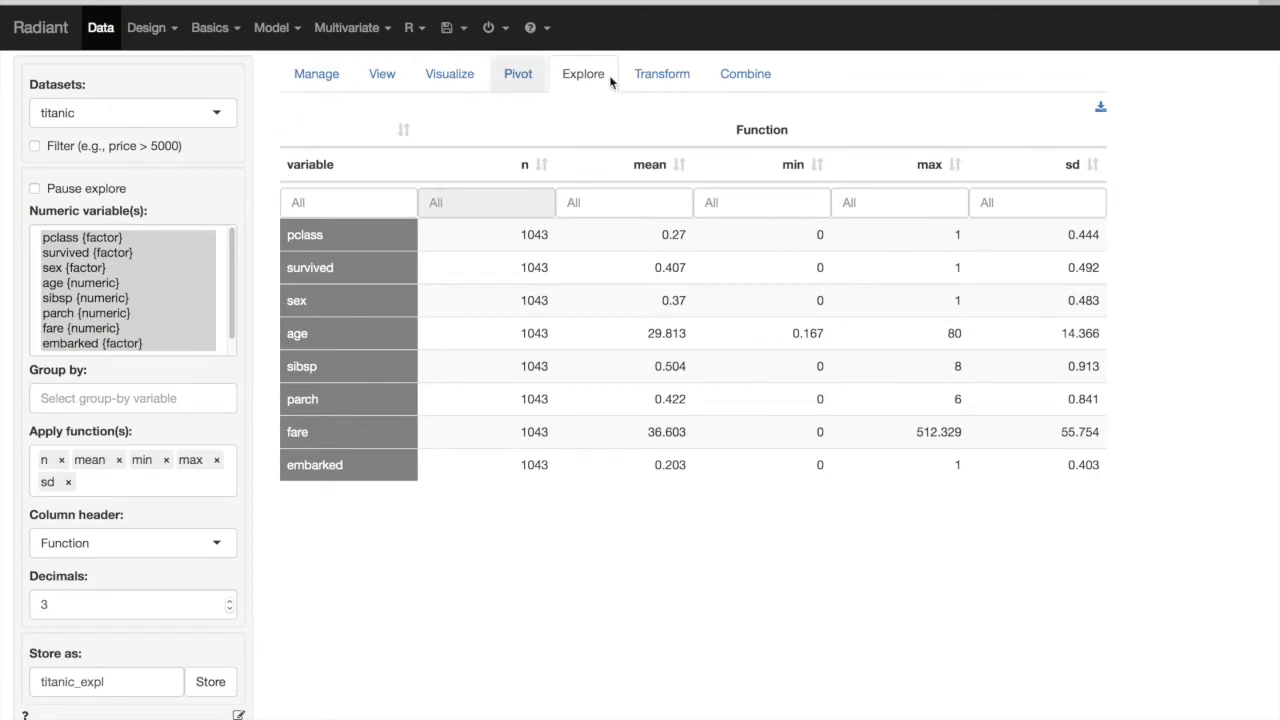
{"action": "left_click", "coordinate": [669, 82]}
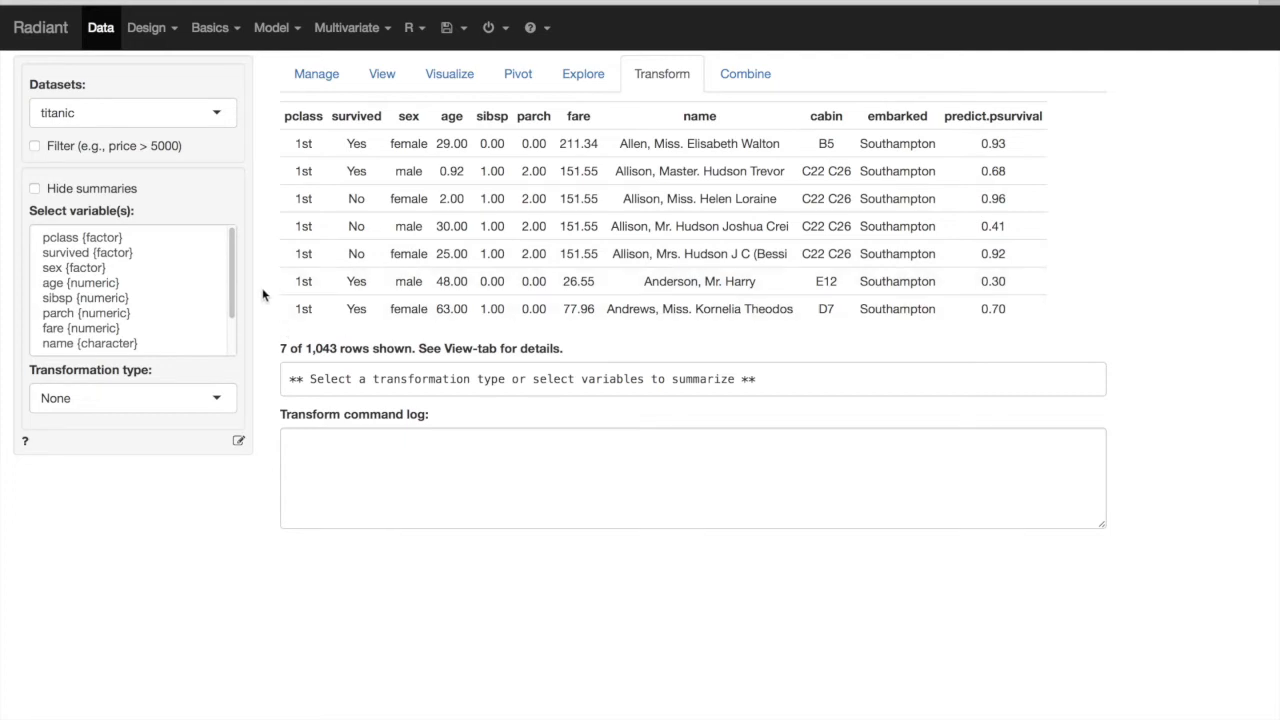
{"action": "left_click_drag", "start_coordinate": [231, 252], "coordinate": [236, 300]}
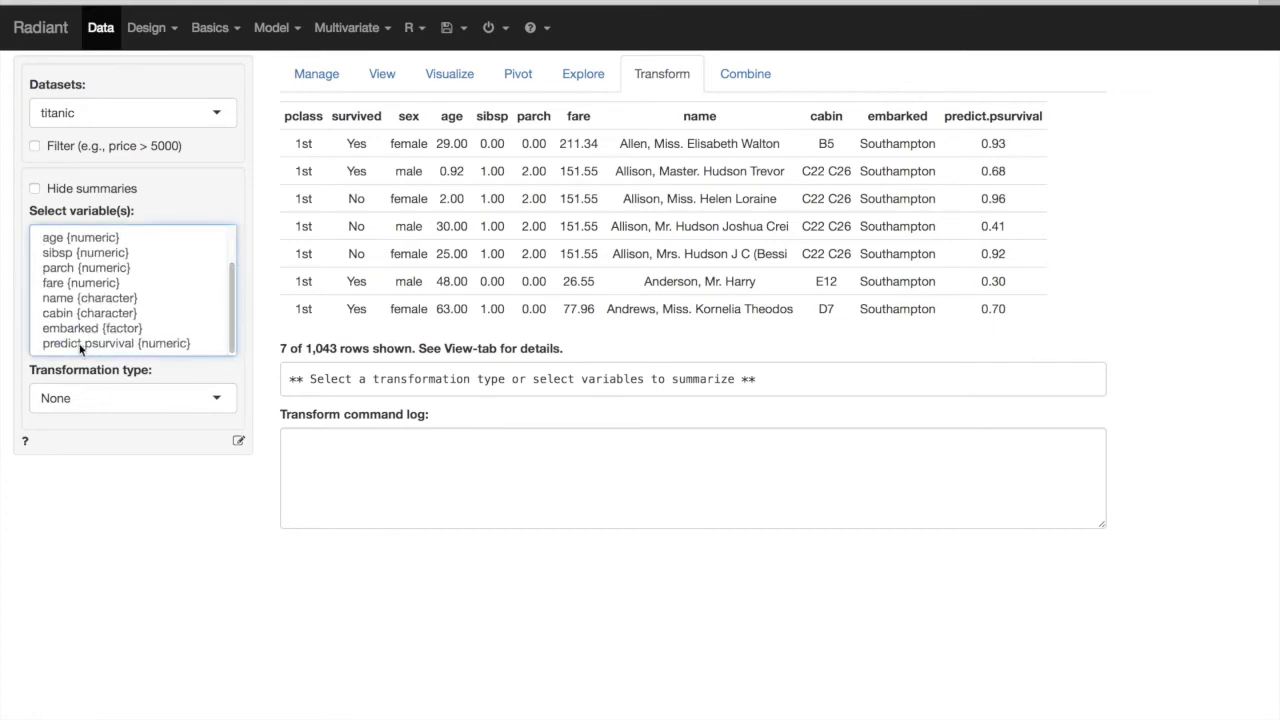
{"action": "left_click", "coordinate": [226, 404]}
{"action": "scroll", "coordinate": [157, 463], "scroll_direction": "down", "scroll_amount": 3}
{"action": "scroll", "coordinate": [157, 503], "scroll_direction": "down", "scroll_amount": 2}
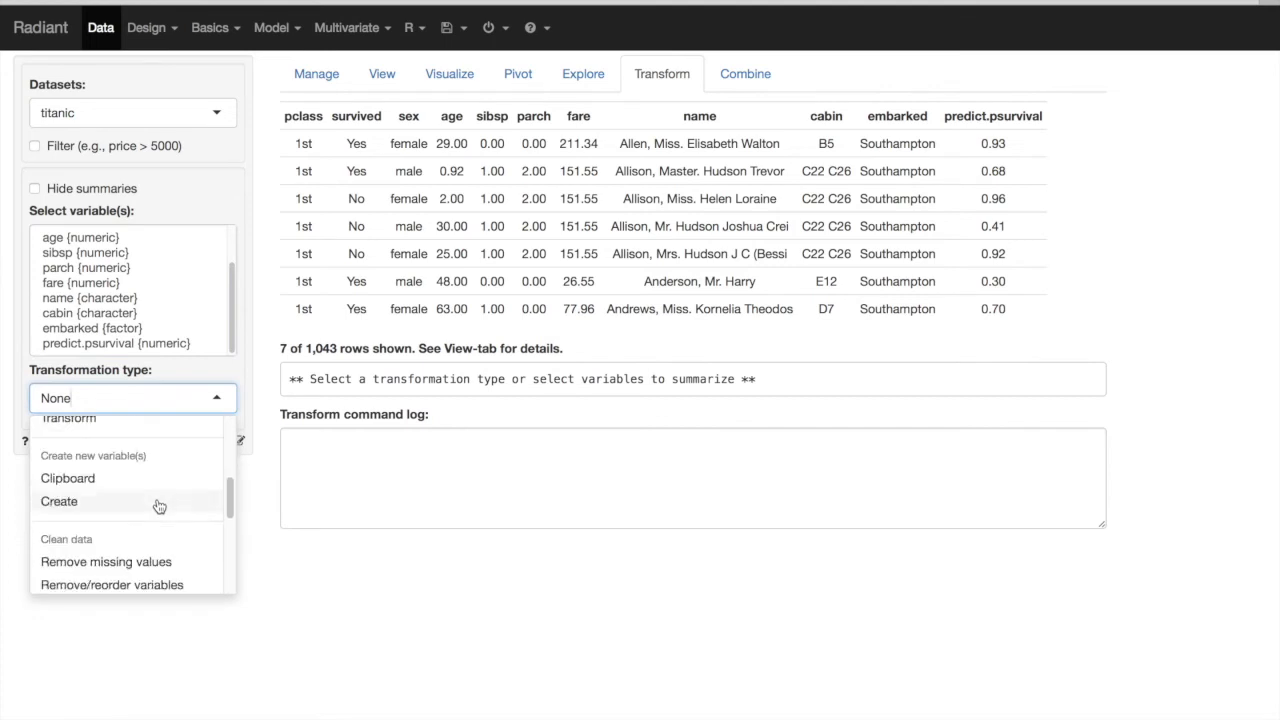
{"action": "left_click", "coordinate": [157, 503]}
- Create the variable predict.survival = ifelse(predict.psurvival >= .5,1,0) and store it in the titanic data
{"action": "left_click", "coordinate": [119, 461]}
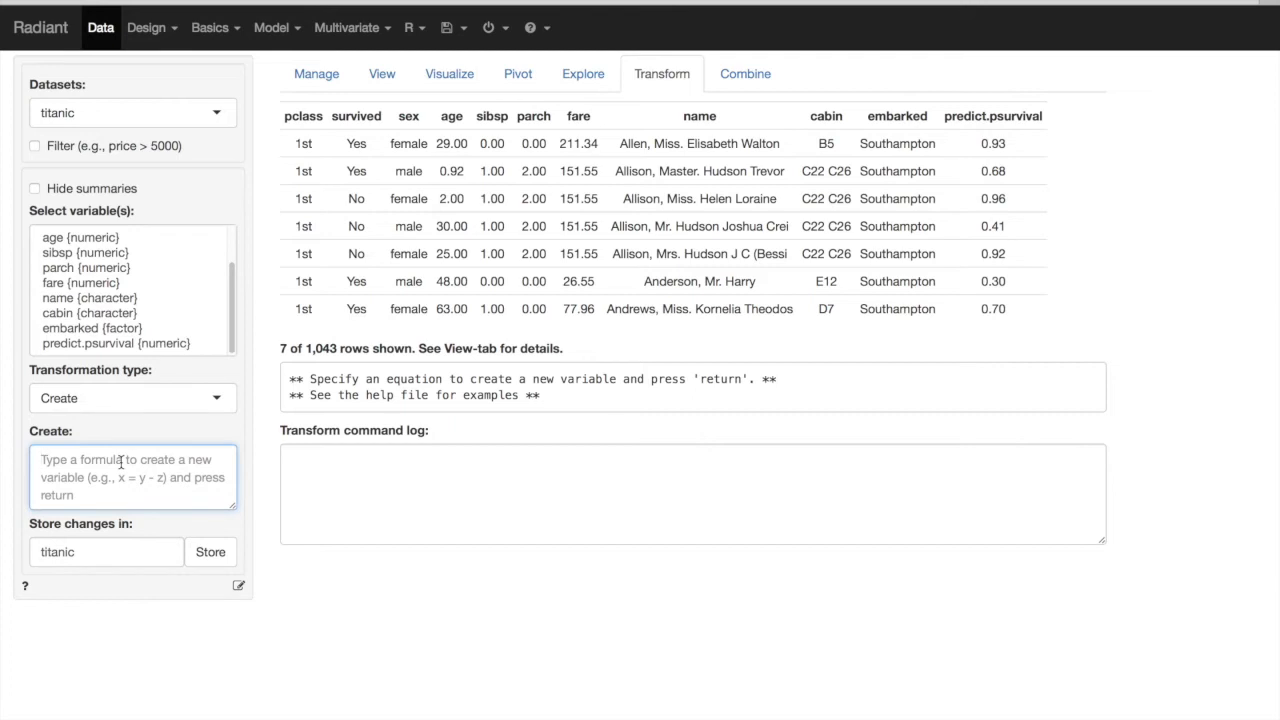
{"action": "type", "text": "predict."}
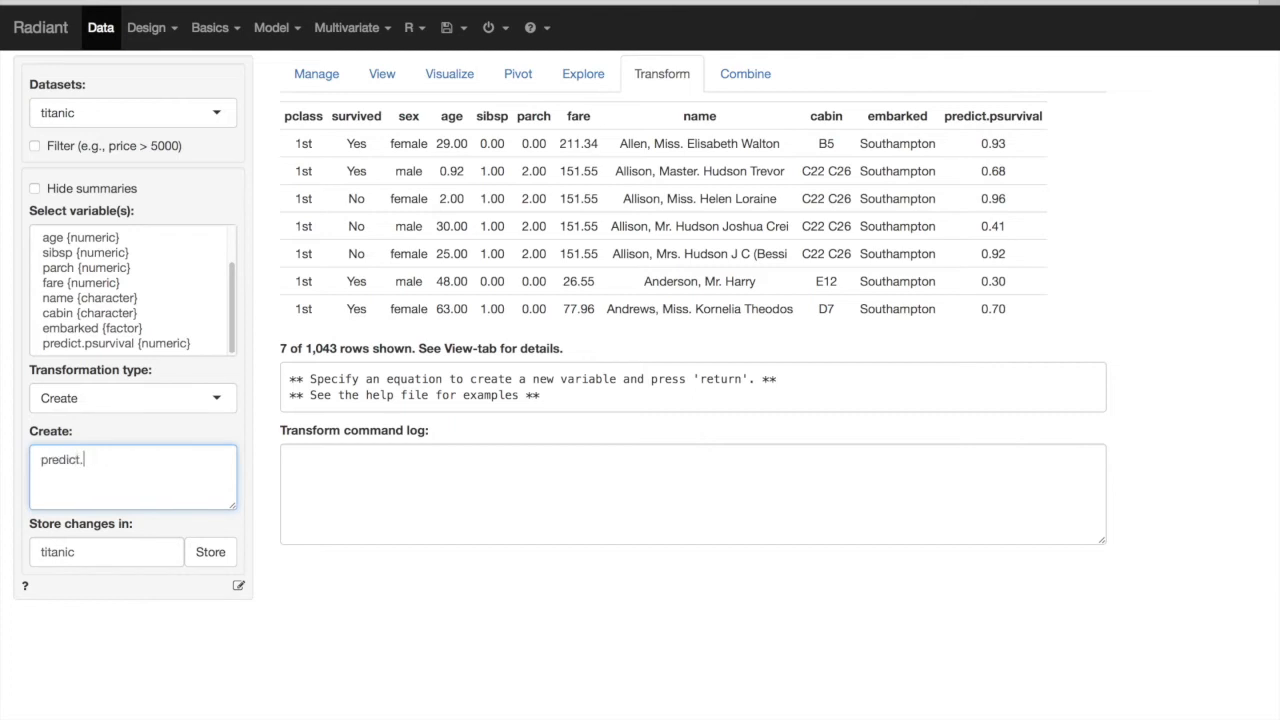
{"action": "type", "text": "survival = ifelse(predict"}
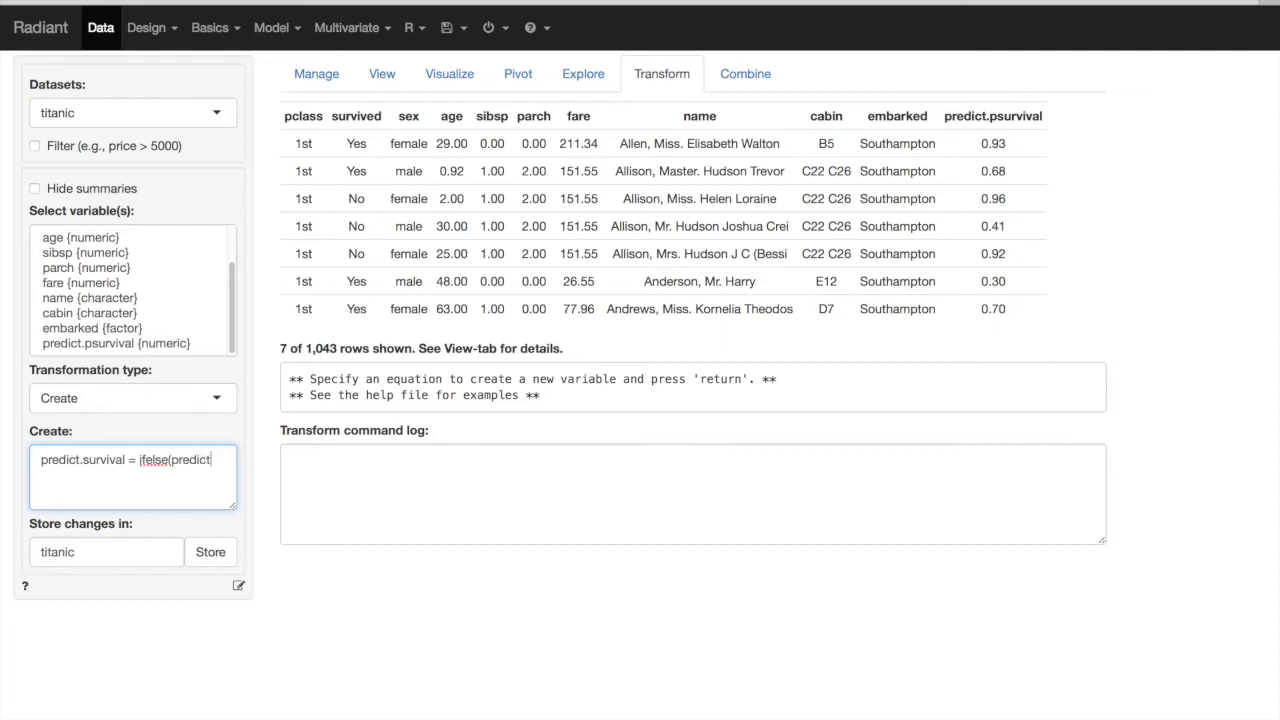
{"action": "type", "text": ".psurv"}
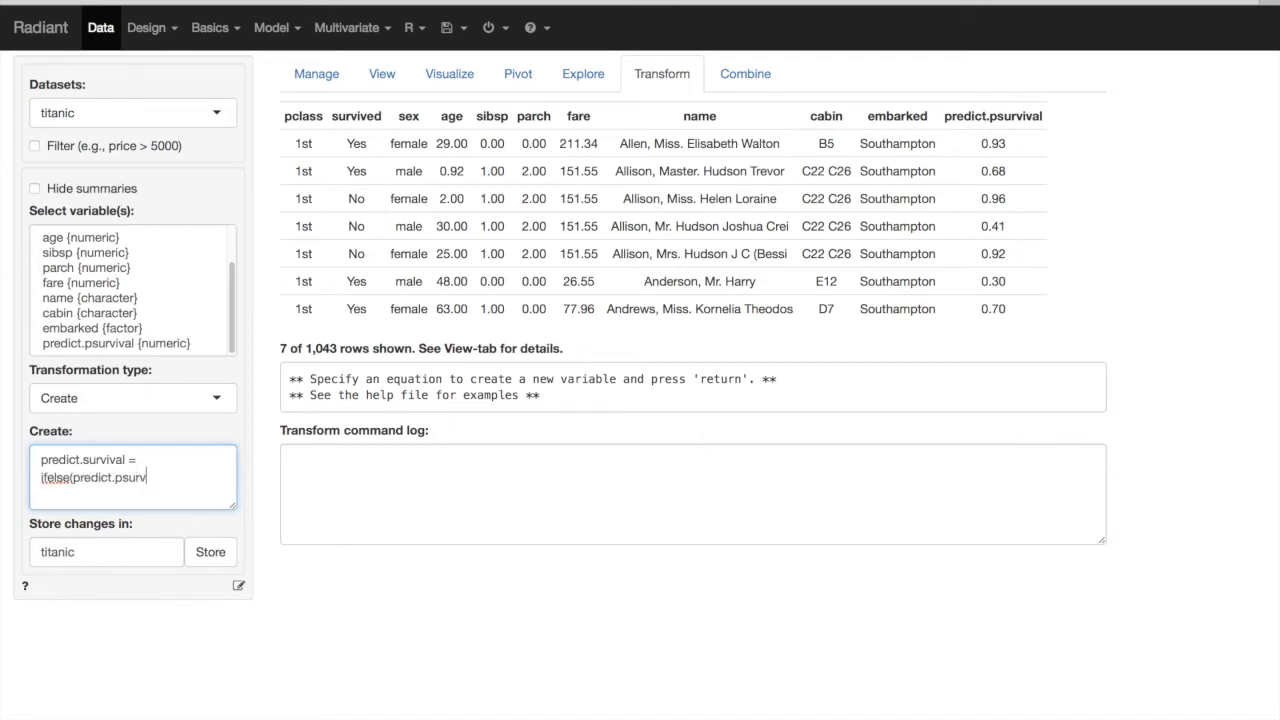
{"action": "type", "text": "ival >="}
{"action": "key", "text": "BackSpace"}
{"action": "key", "text": "BackSpace"}
{"action": "type", "text": "= .5,1,0)"}
{"action": "key", "text": "Return"}
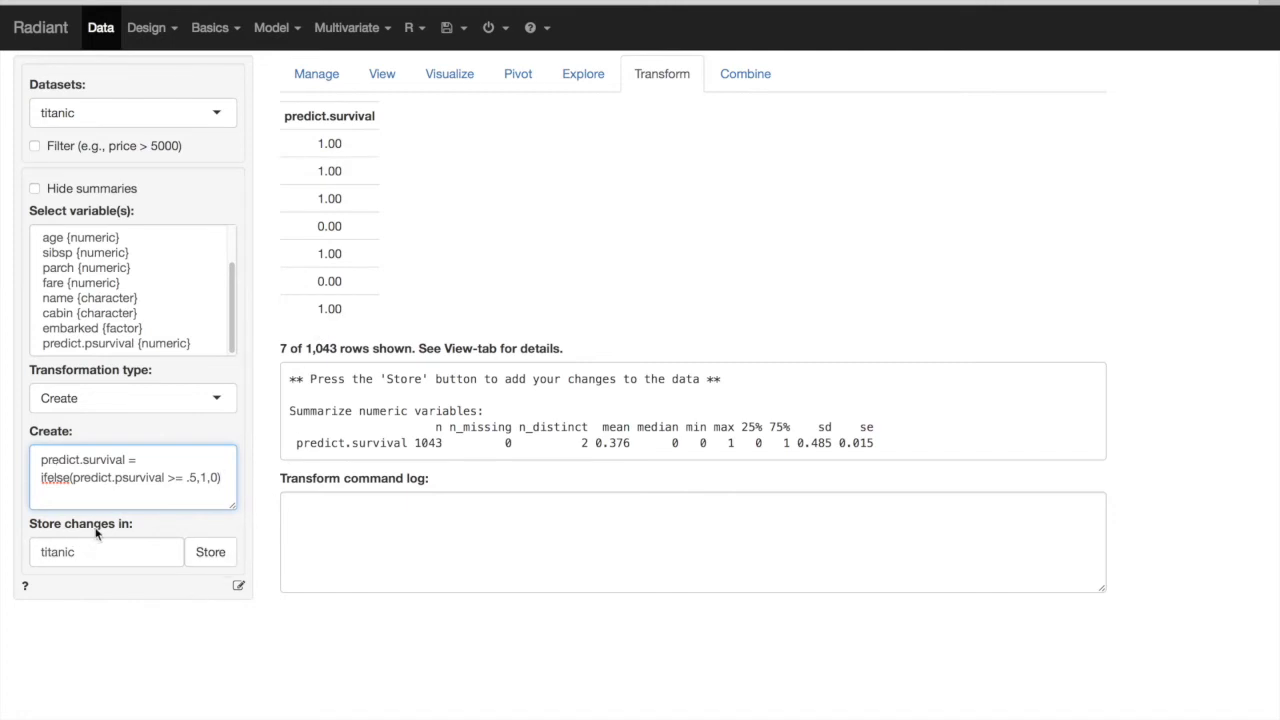
{"action": "left_click", "coordinate": [211, 556]}
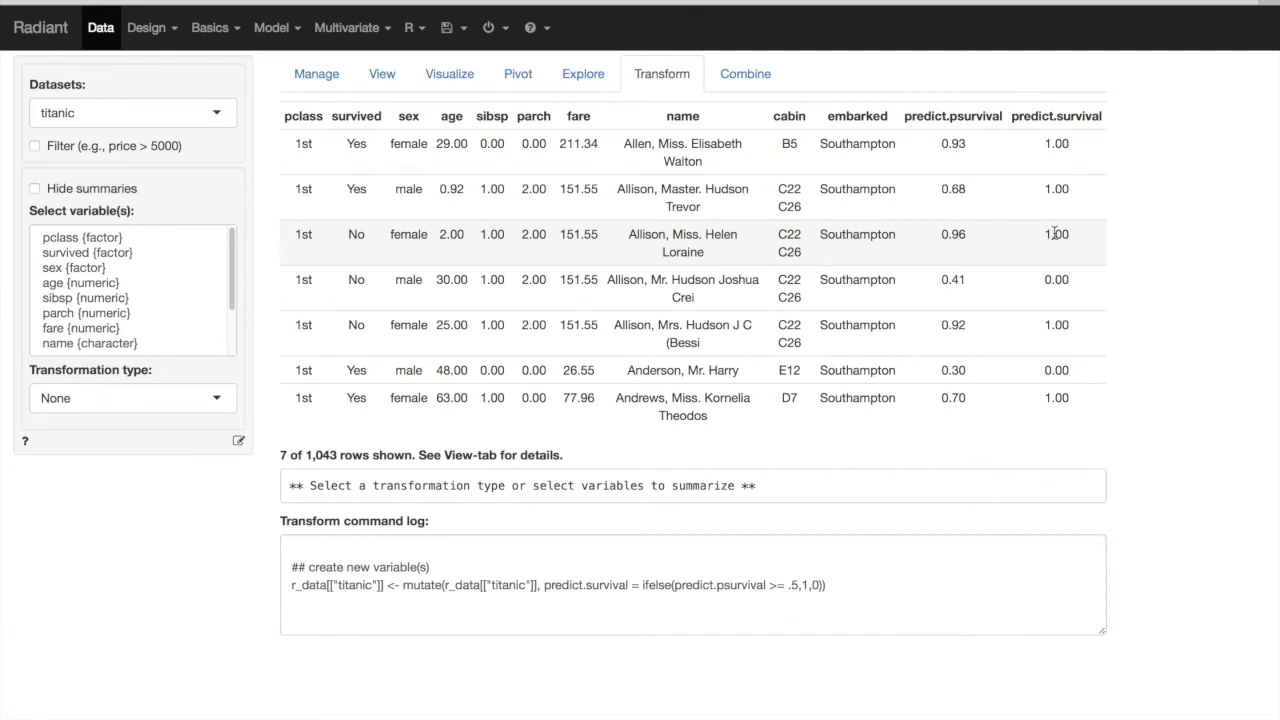
- Compare the predict.psurvival and predict.survival values in the third and fourth preview rows
{"action": "left_click_drag", "start_coordinate": [1047, 234], "coordinate": [1076, 233]}
{"action": "left_click_drag", "start_coordinate": [942, 280], "coordinate": [997, 302]}
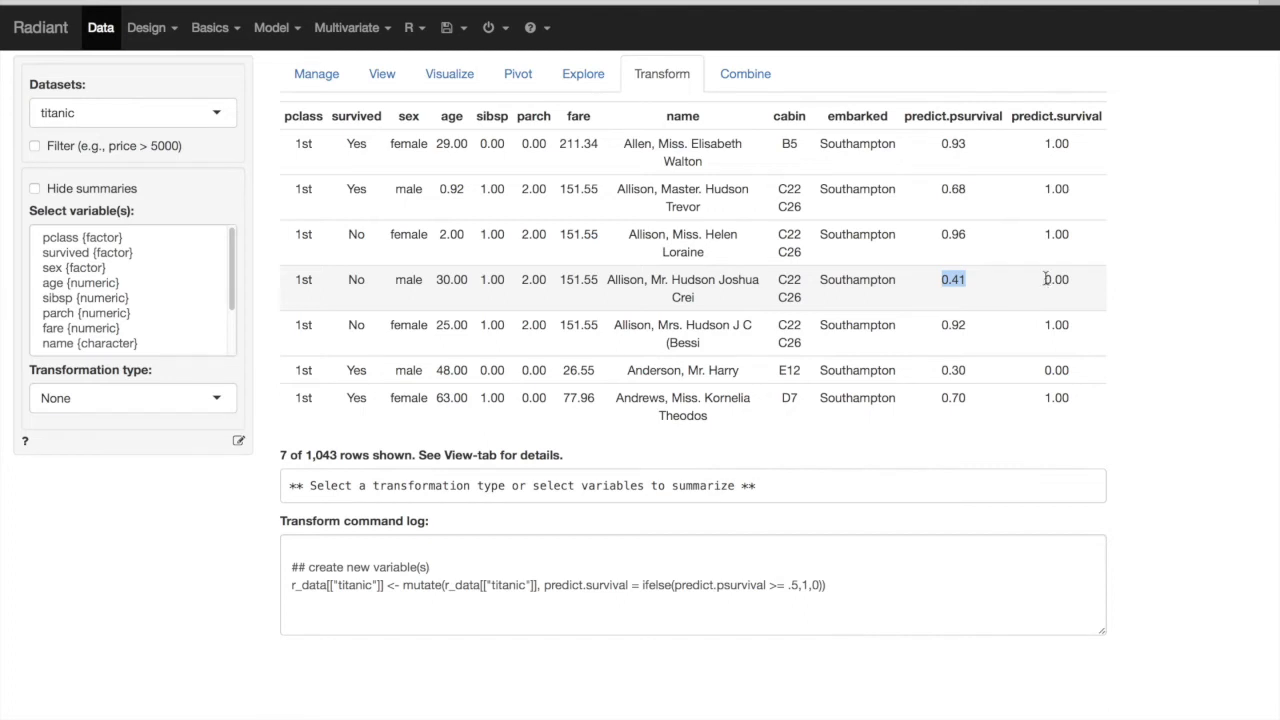
{"action": "left_click_drag", "start_coordinate": [1046, 279], "coordinate": [1068, 278]}
{"action": "left_click", "coordinate": [1062, 304]}
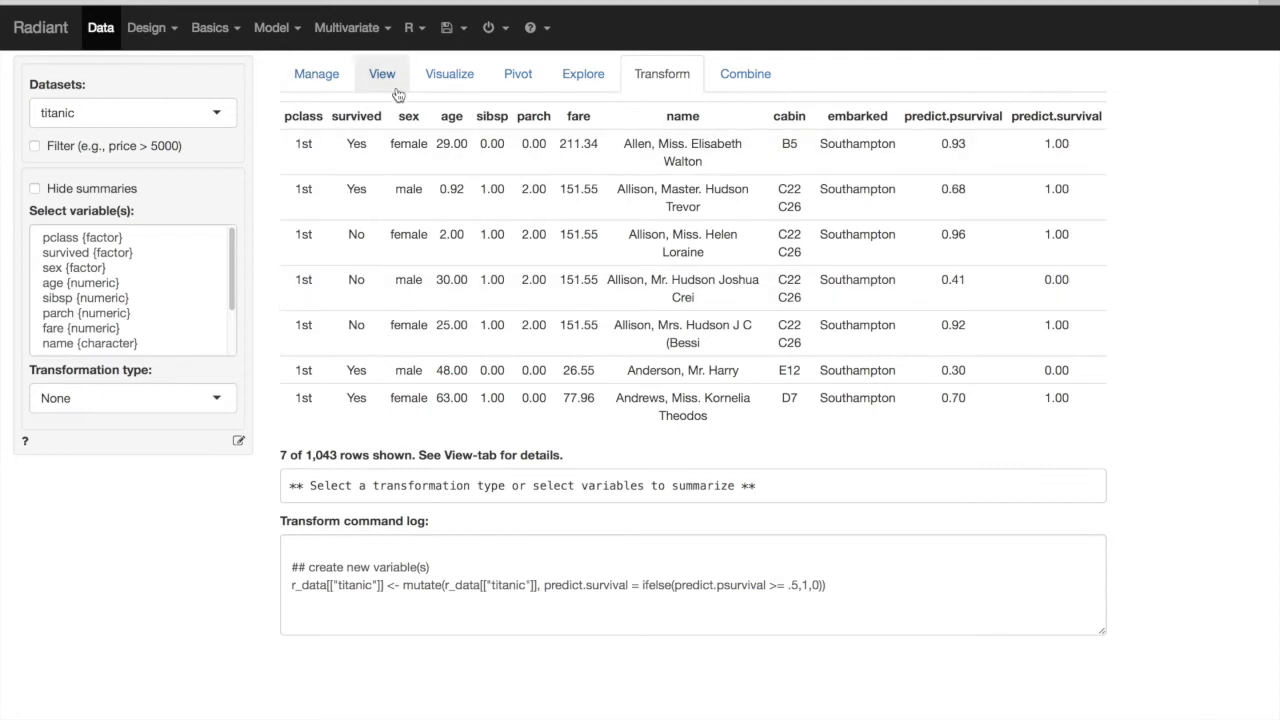
- Build a pivot table of the titanic data with survived and predict.survival as categorical variables
{"action": "left_click", "coordinate": [520, 77]}
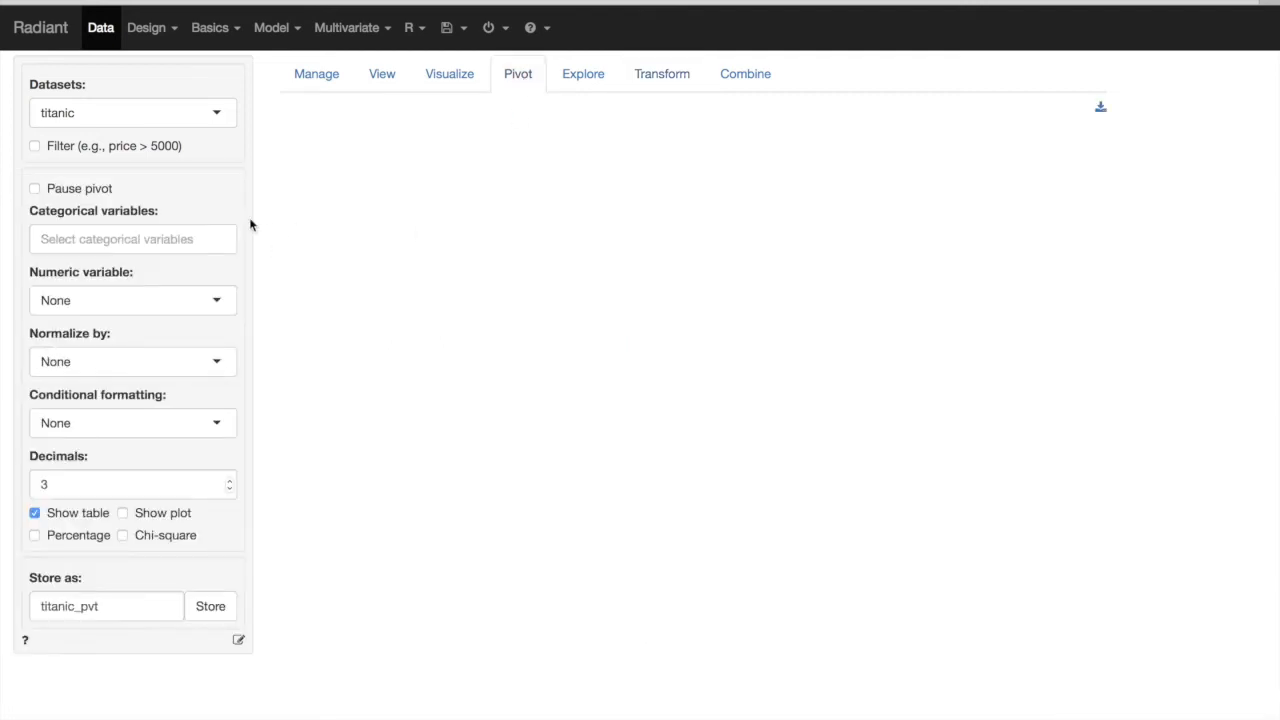
{"action": "left_click", "coordinate": [162, 235]}
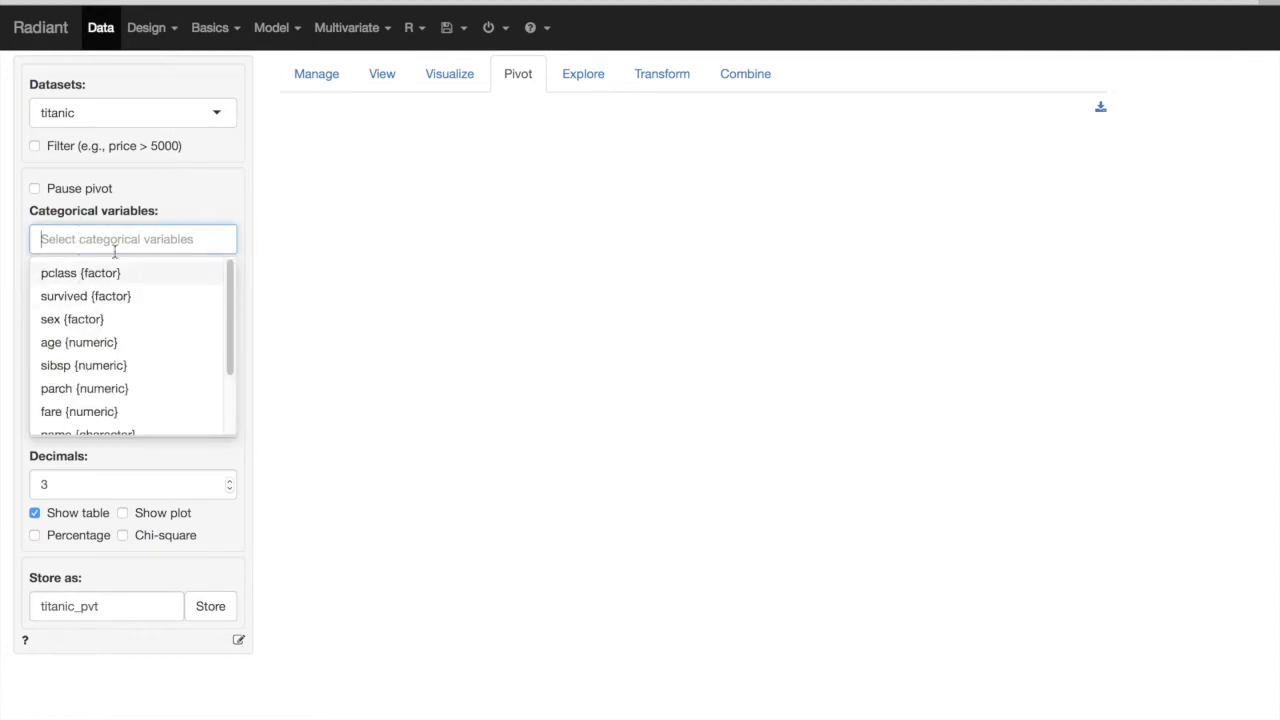
{"action": "left_click", "coordinate": [63, 296]}
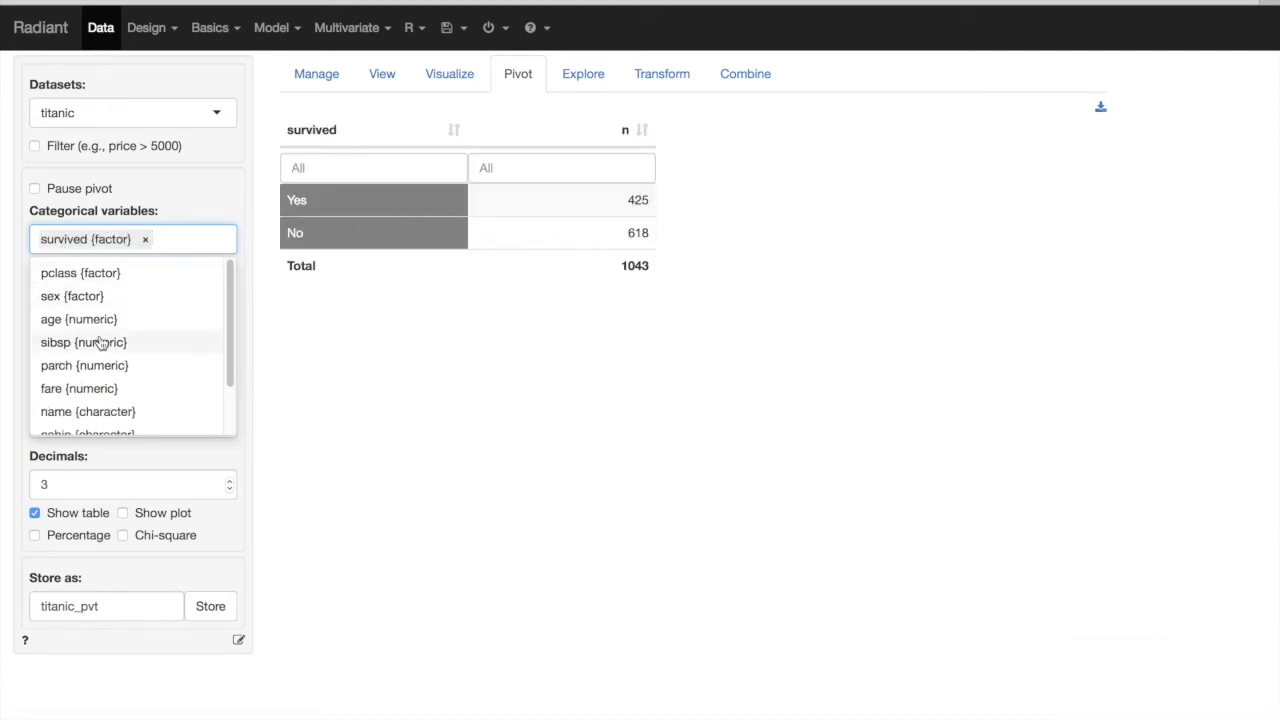
{"action": "scroll", "coordinate": [200, 360], "scroll_direction": "down", "scroll_amount": 2}
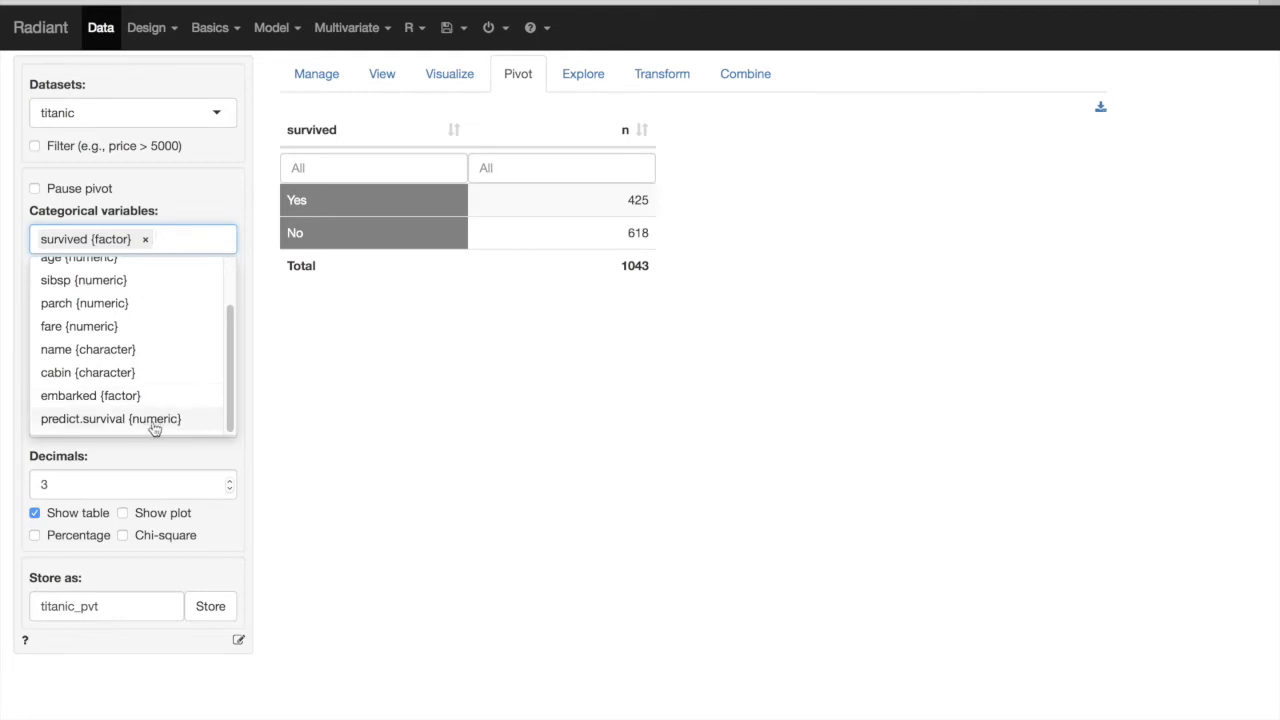
{"action": "left_click", "coordinate": [154, 420]}
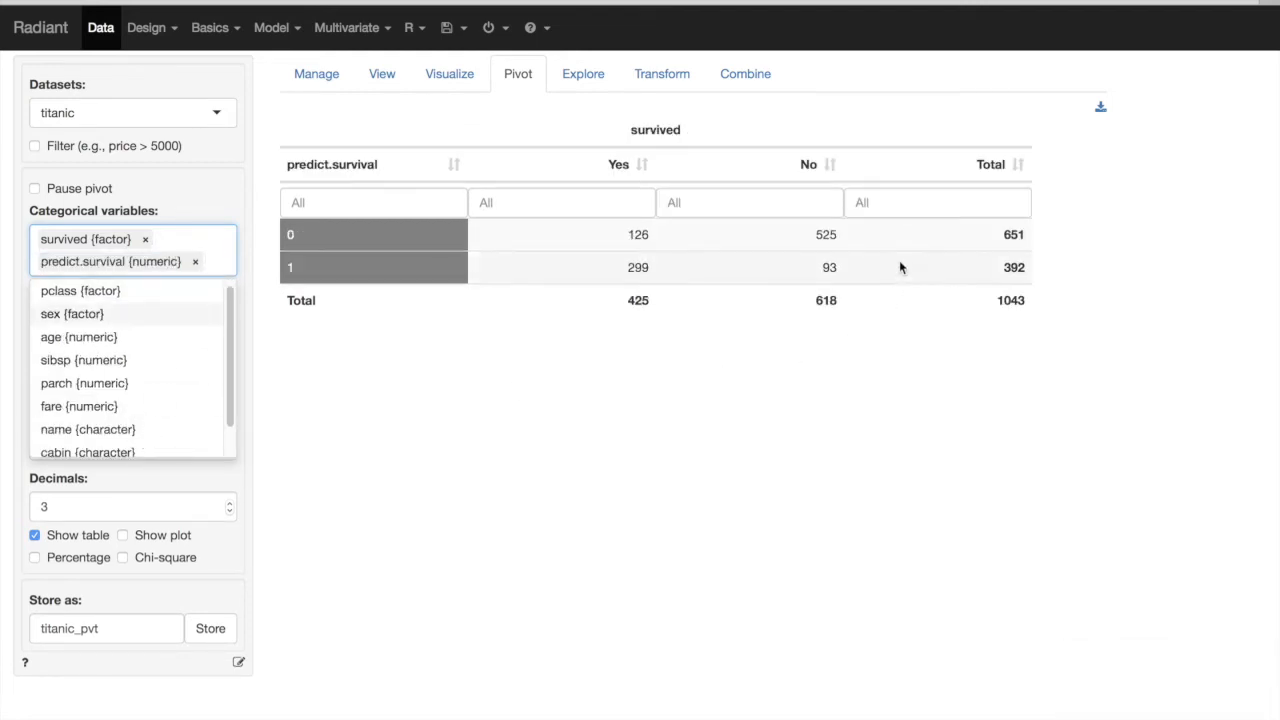
{"action": "left_click", "coordinate": [368, 386]}
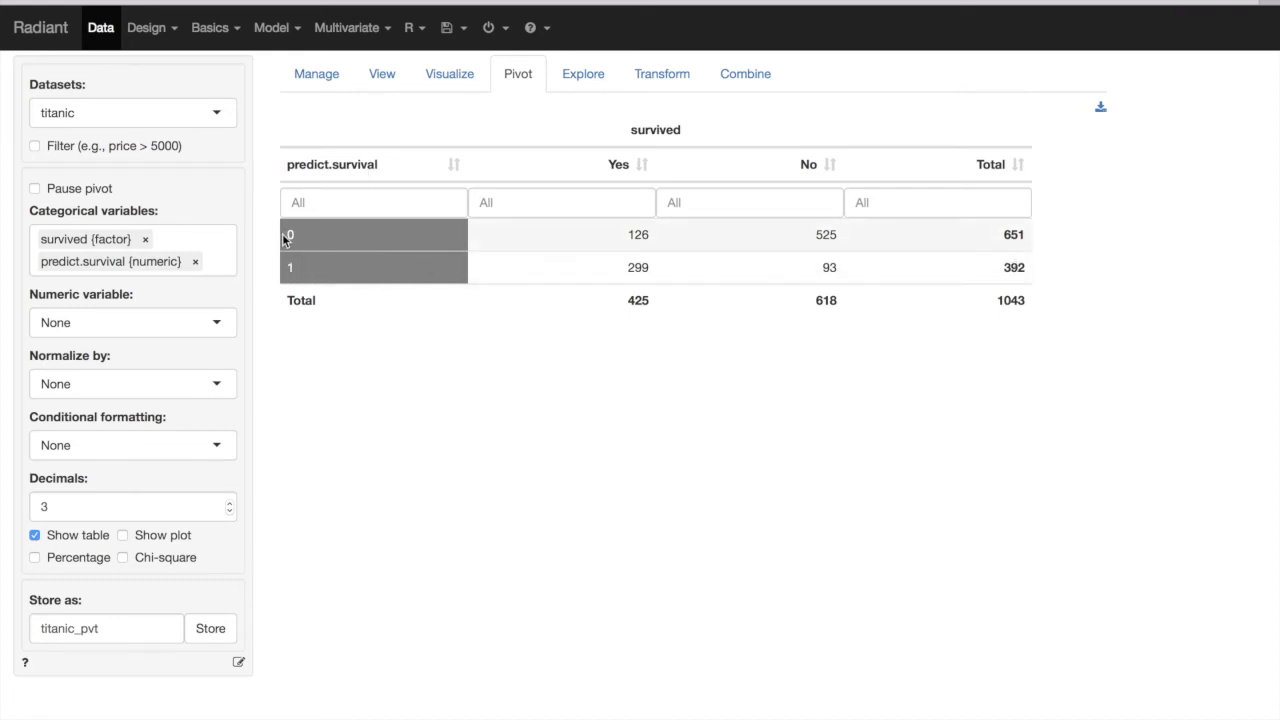
- Mark the predicted-0 row and sort the pivot table by predict.survival in descending order
{"action": "left_click_drag", "start_coordinate": [283, 234], "coordinate": [1014, 234]}
{"action": "left_click", "coordinate": [1014, 234]}
{"action": "left_click", "coordinate": [455, 166]}
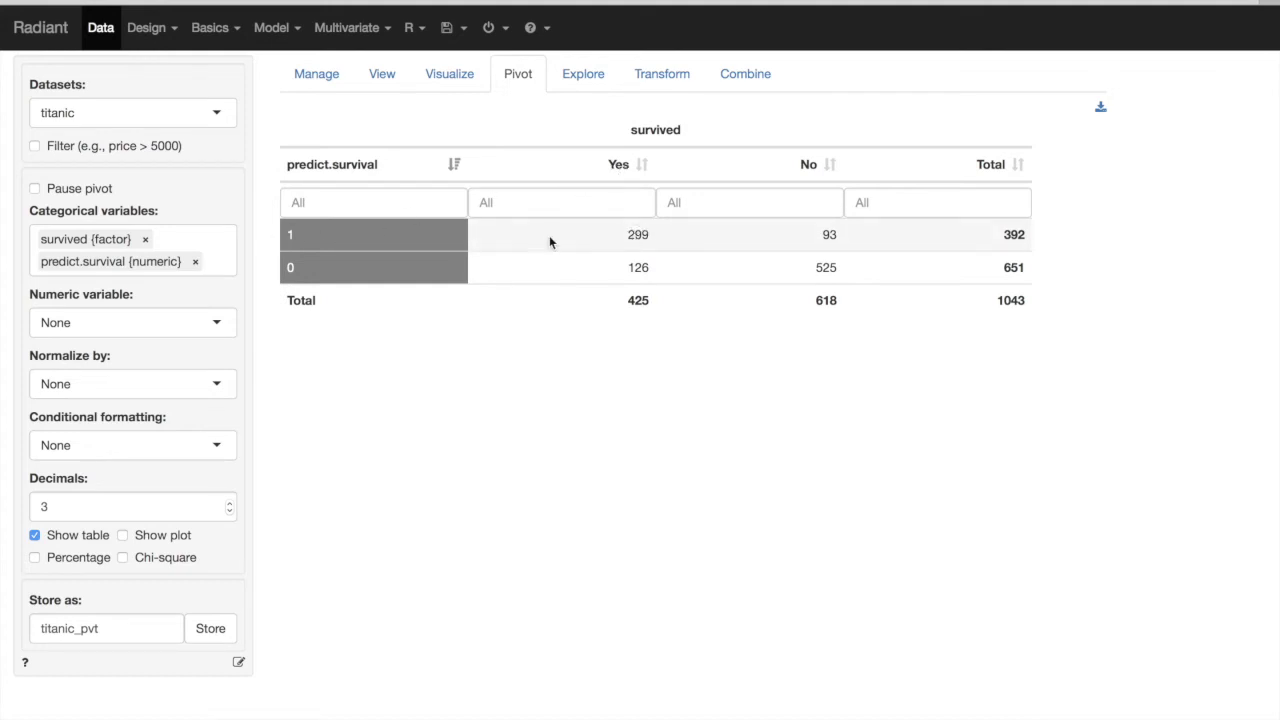
- Examine the correctly classified counts in the pivot table: predicted 1 with survived Yes, and predicted 0 with survived No
{"action": "left_click", "coordinate": [594, 234]}
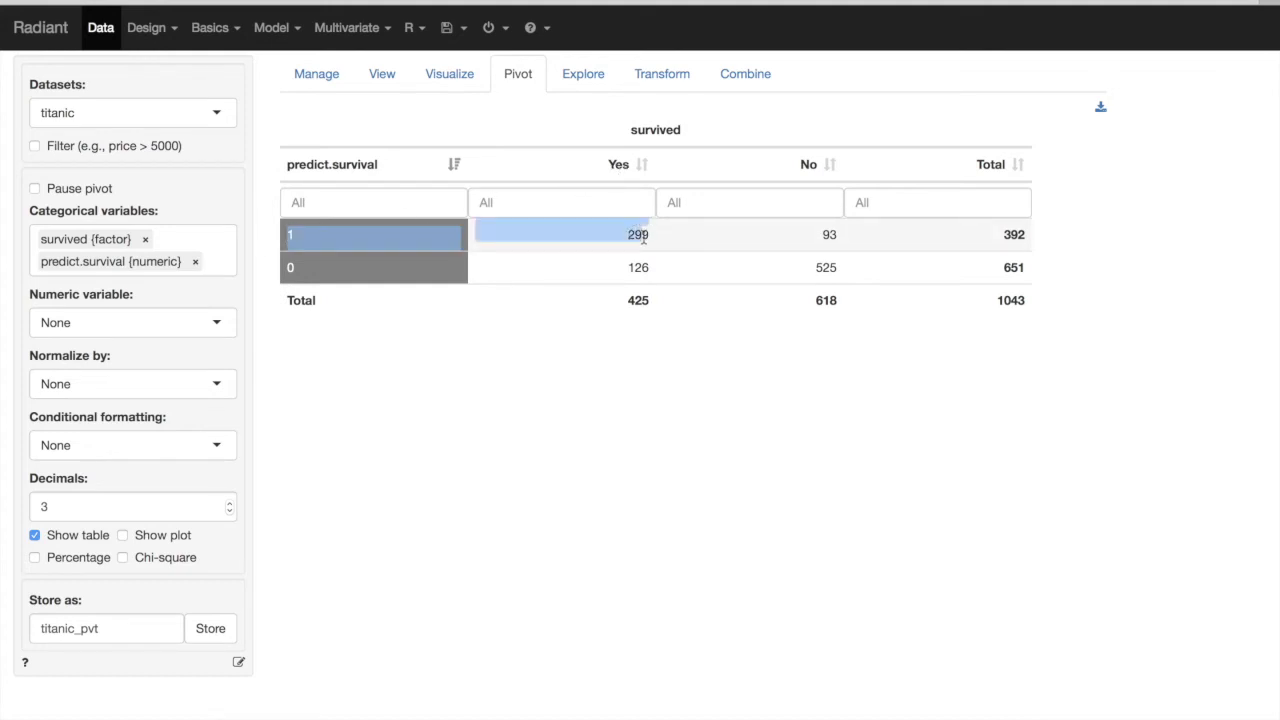
{"action": "double_click", "coordinate": [638, 234]}
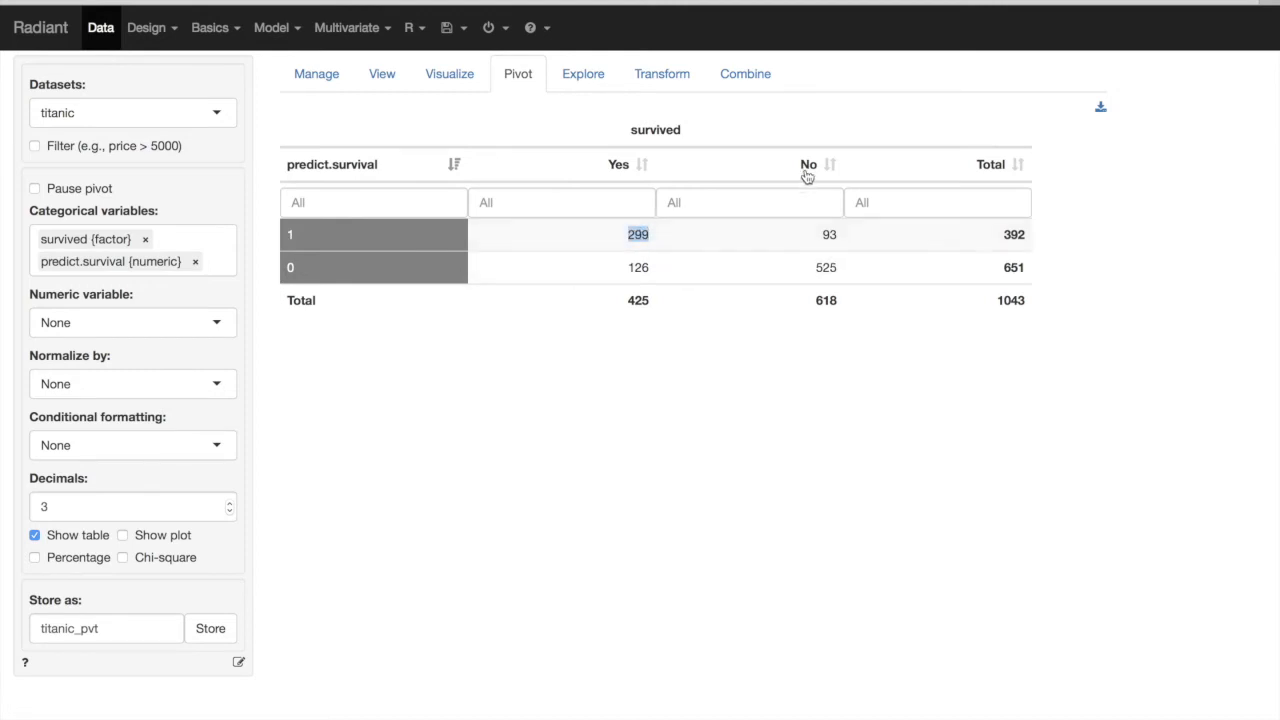
{"action": "double_click", "coordinate": [828, 266]}
{"action": "left_click", "coordinate": [774, 372]}
{"action": "double_click", "coordinate": [629, 234]}
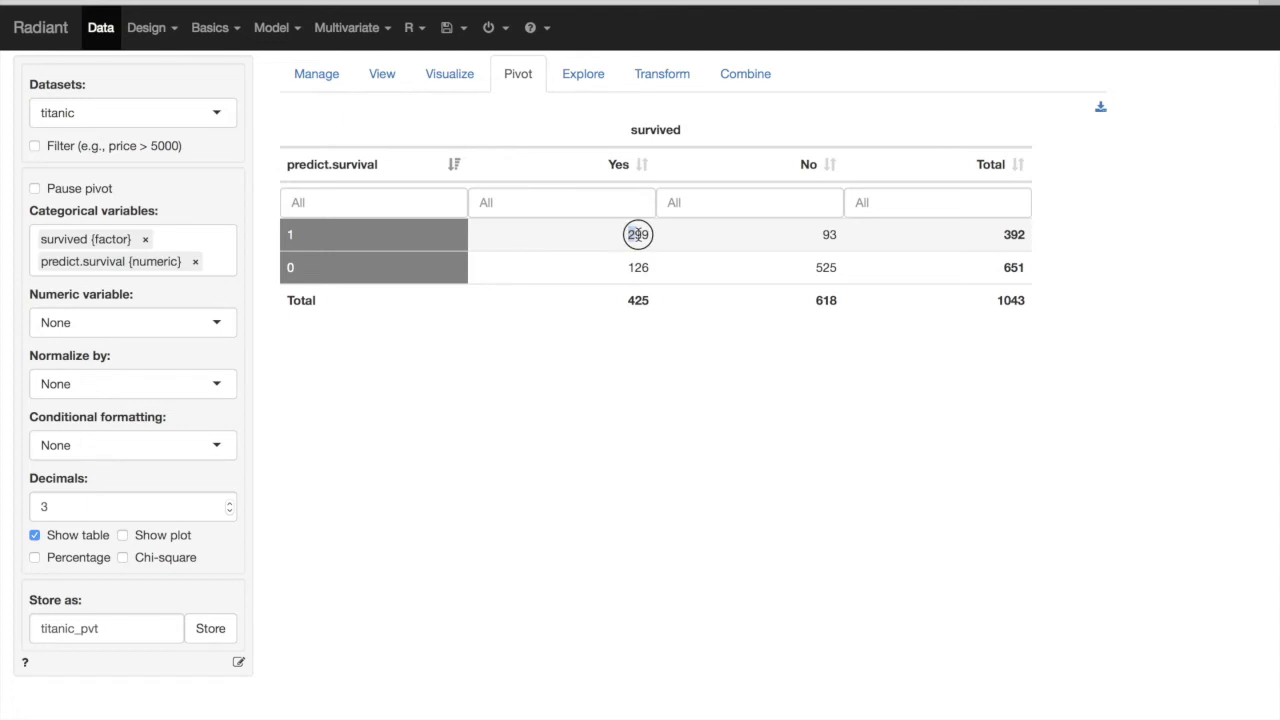
{"action": "double_click", "coordinate": [819, 270]}
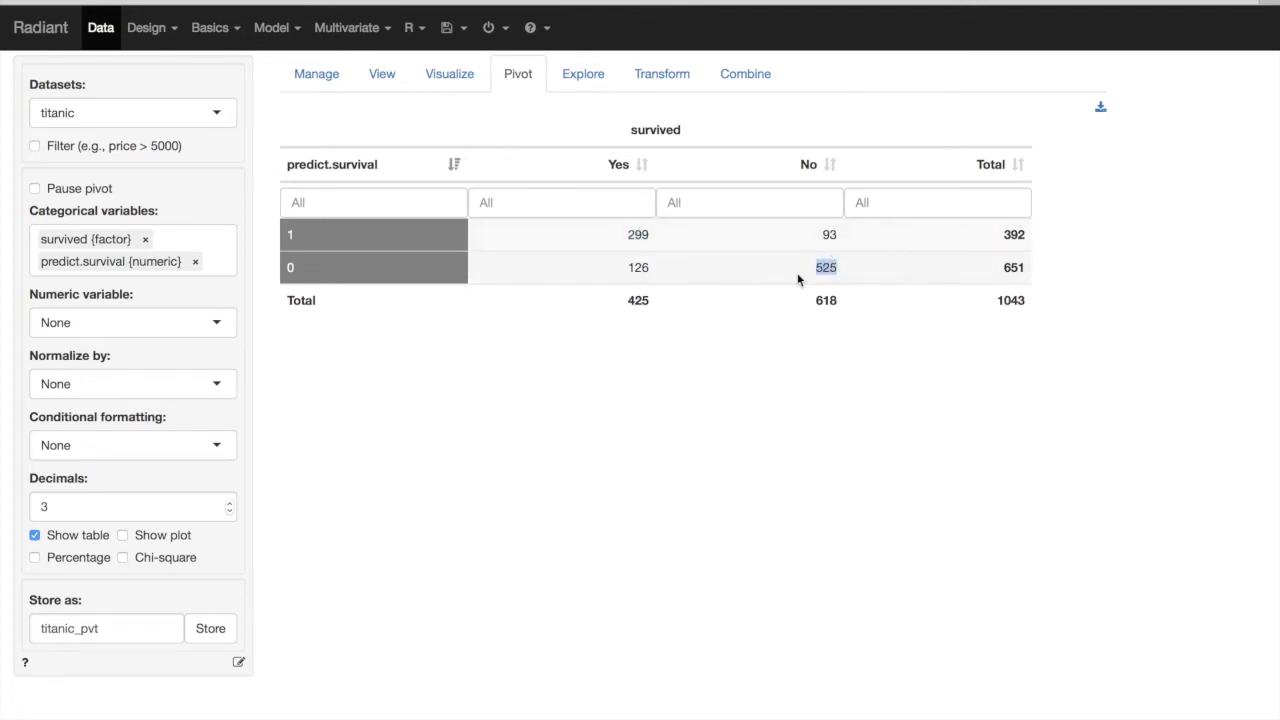
{"action": "double_click", "coordinate": [625, 233]}
{"action": "double_click", "coordinate": [826, 268]}
{"action": "left_click", "coordinate": [748, 270]}
{"action": "left_click", "coordinate": [630, 233]}
{"action": "double_click", "coordinate": [630, 233]}
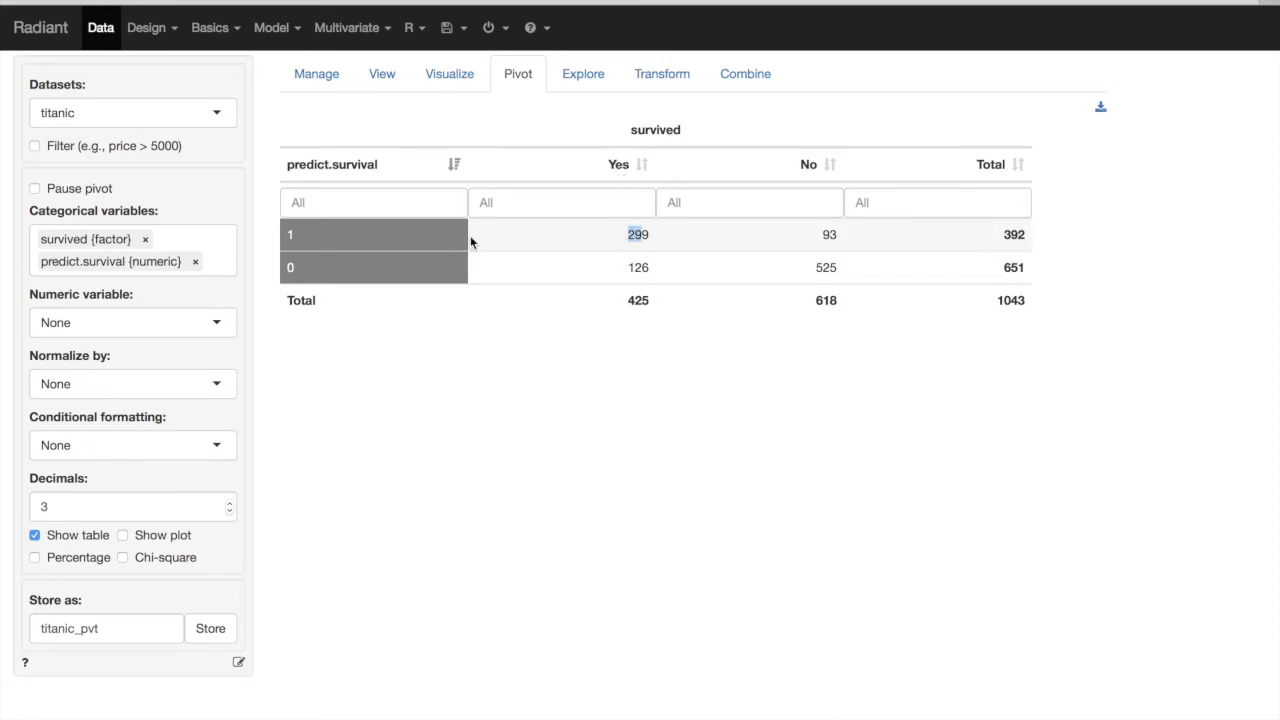
{"action": "left_click", "coordinate": [818, 268]}
{"action": "double_click", "coordinate": [818, 268]}
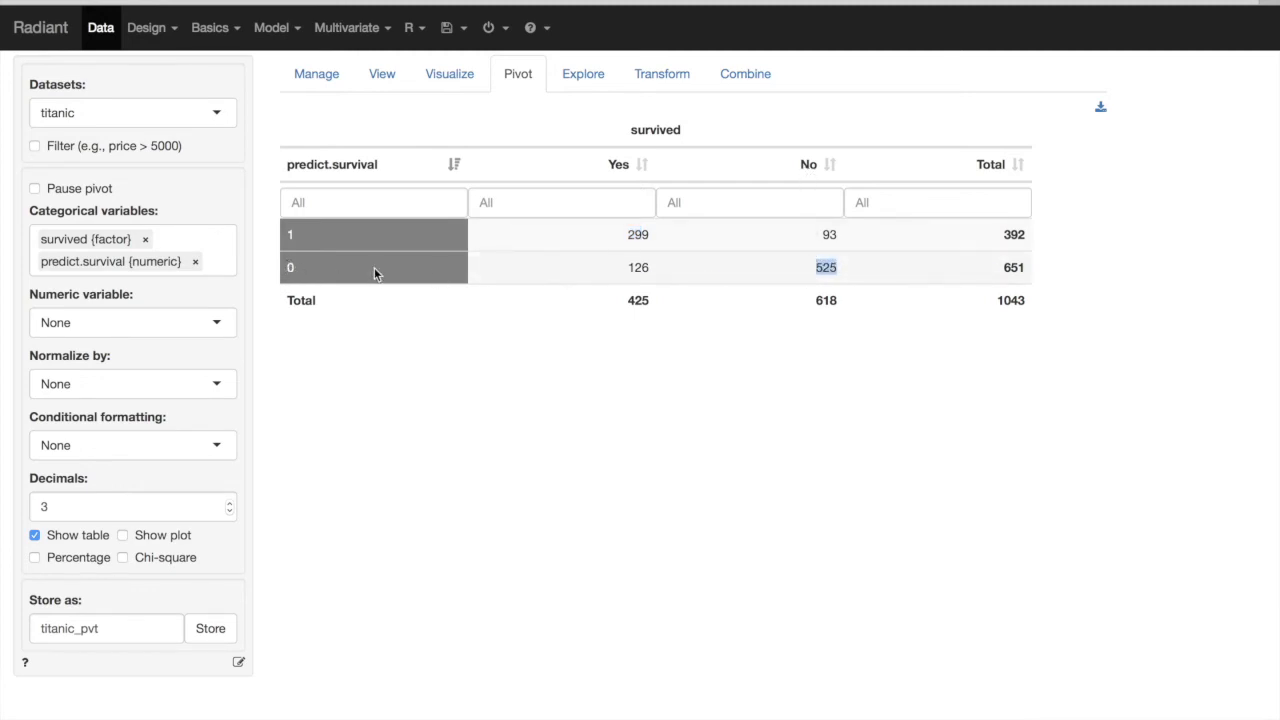
{"action": "left_click", "coordinate": [822, 268]}
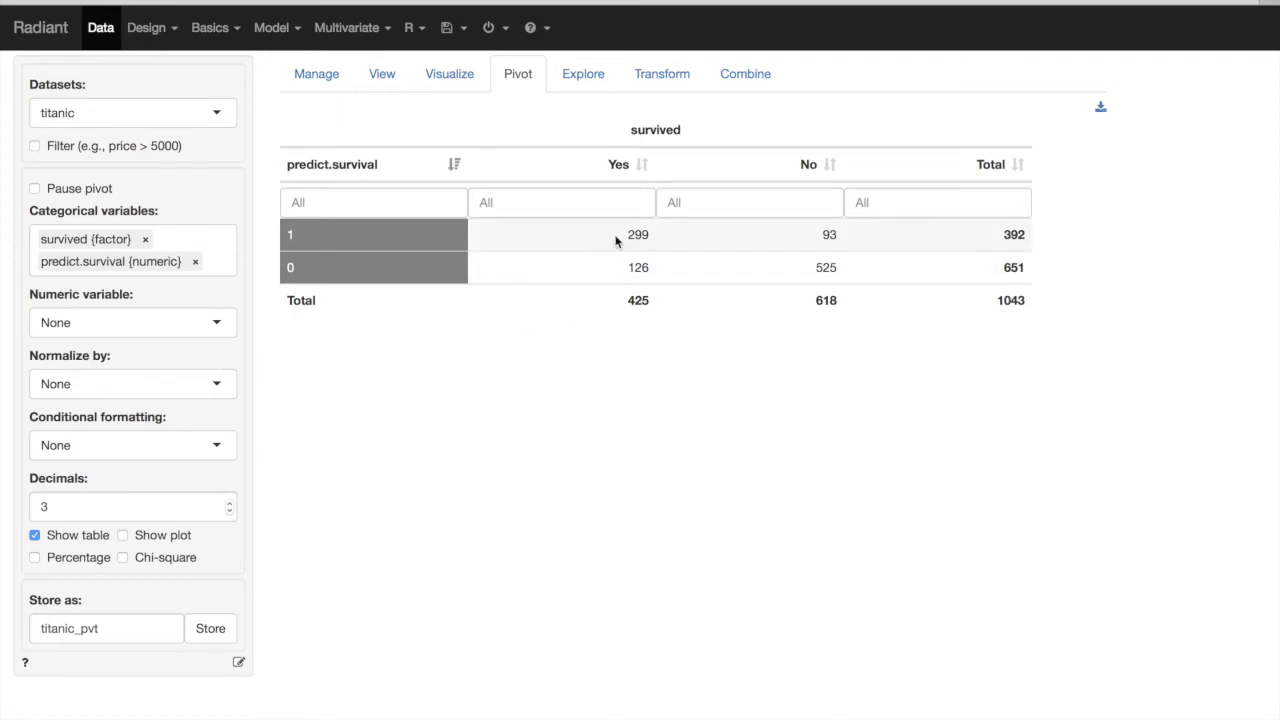
{"action": "double_click", "coordinate": [637, 235]}
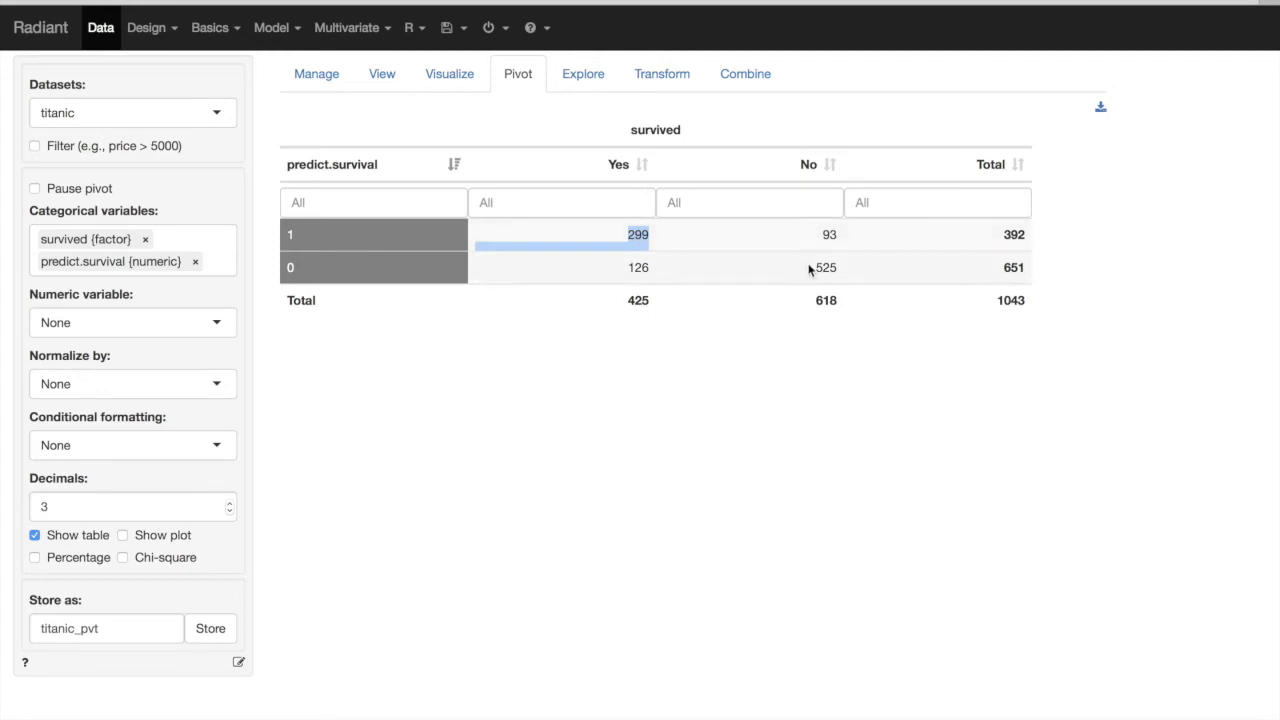
{"action": "left_click", "coordinate": [794, 331]}
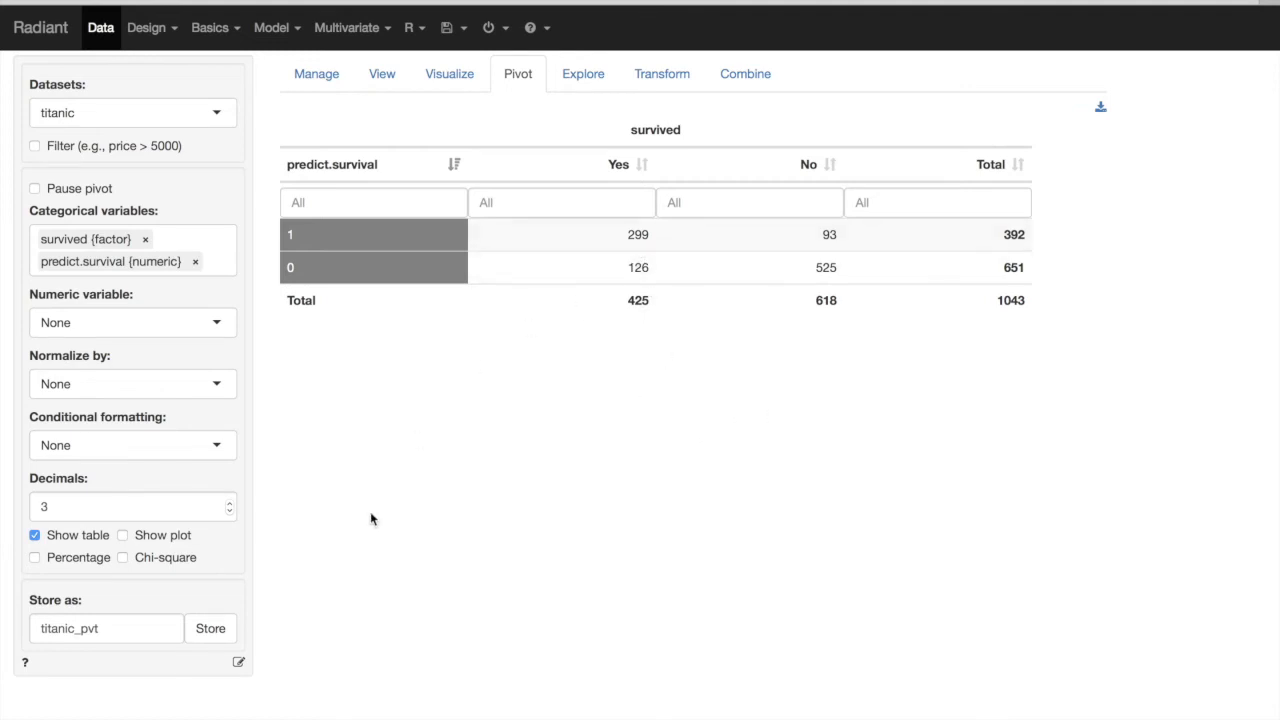
- Show the pivot table as percentages normalized by Total
{"action": "left_click", "coordinate": [65, 563]}
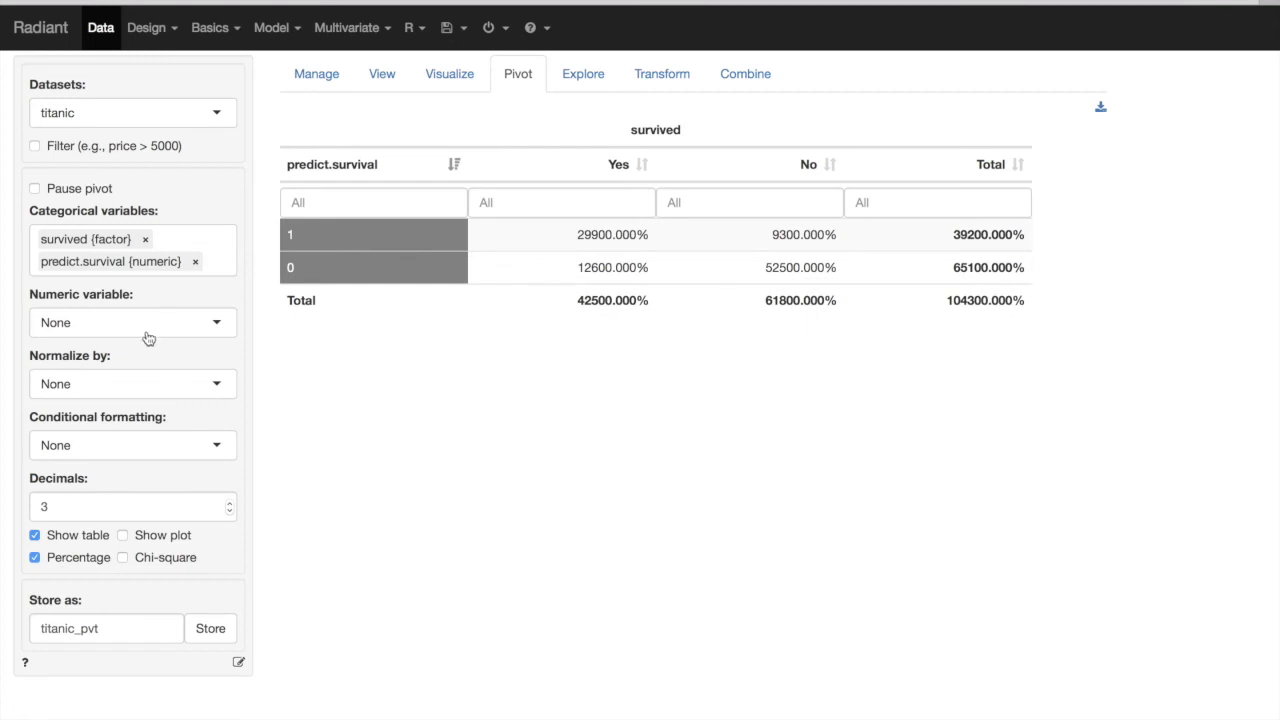
{"action": "left_click", "coordinate": [215, 384]}
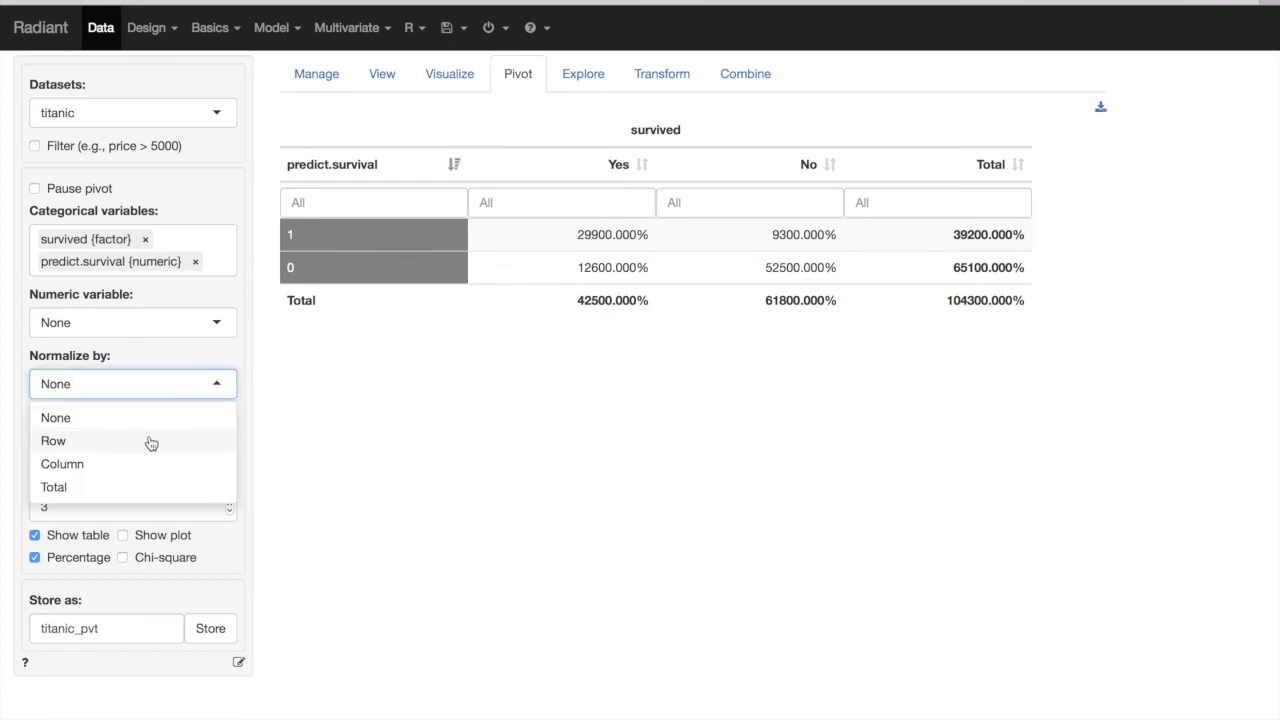
{"action": "left_click", "coordinate": [54, 487]}
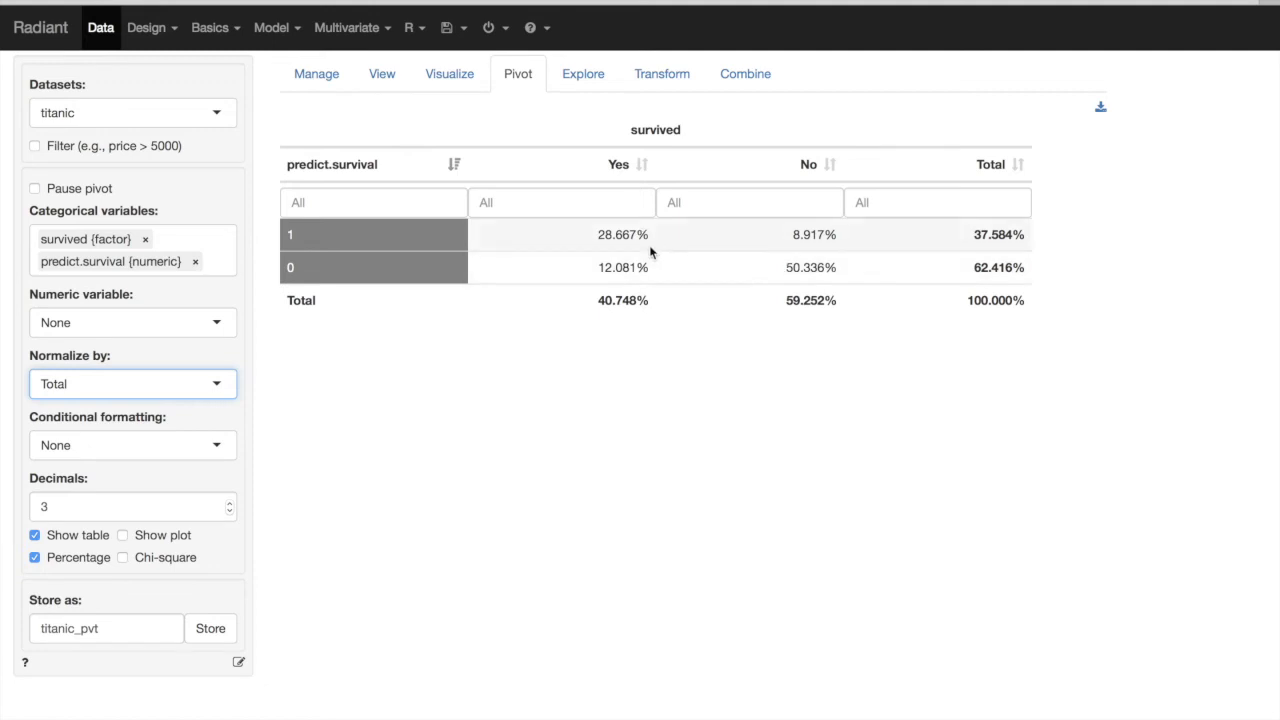
- Examine the percentages of correct predictions for survivors and non-survivors in the normalized pivot table
{"action": "left_click_drag", "start_coordinate": [598, 235], "coordinate": [652, 236]}
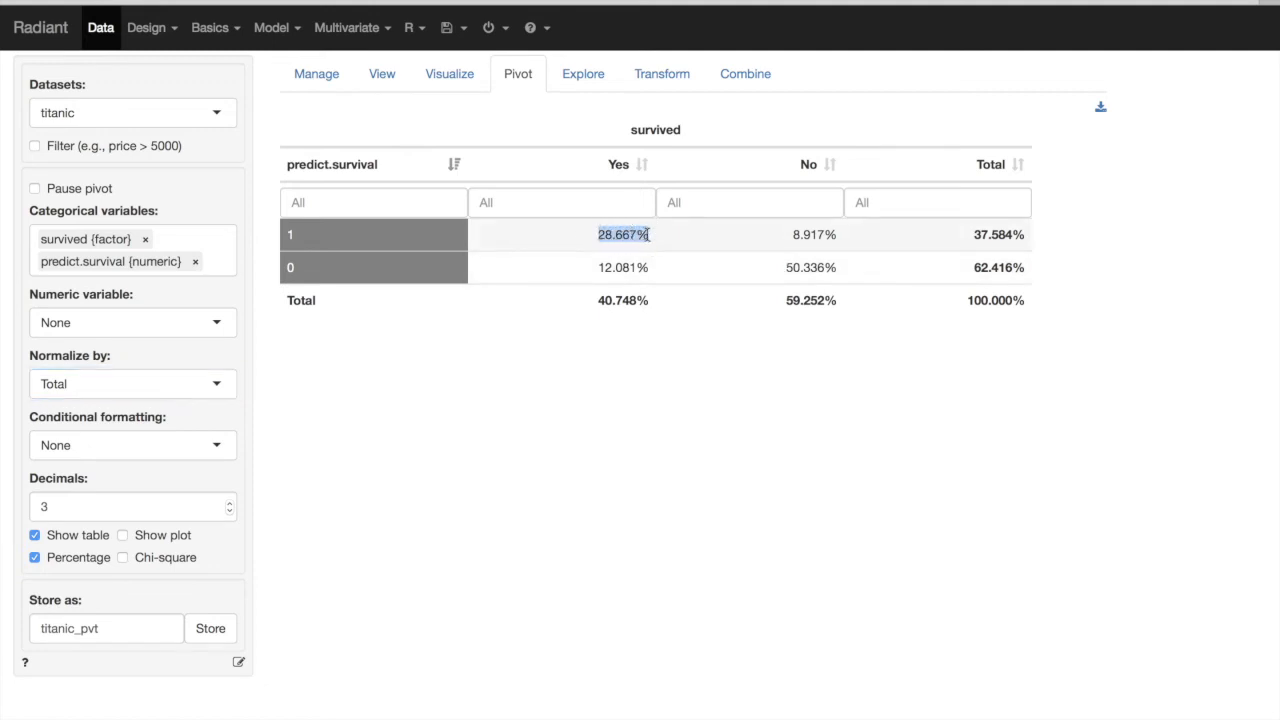
{"action": "left_click_drag", "start_coordinate": [786, 267], "coordinate": [850, 268]}
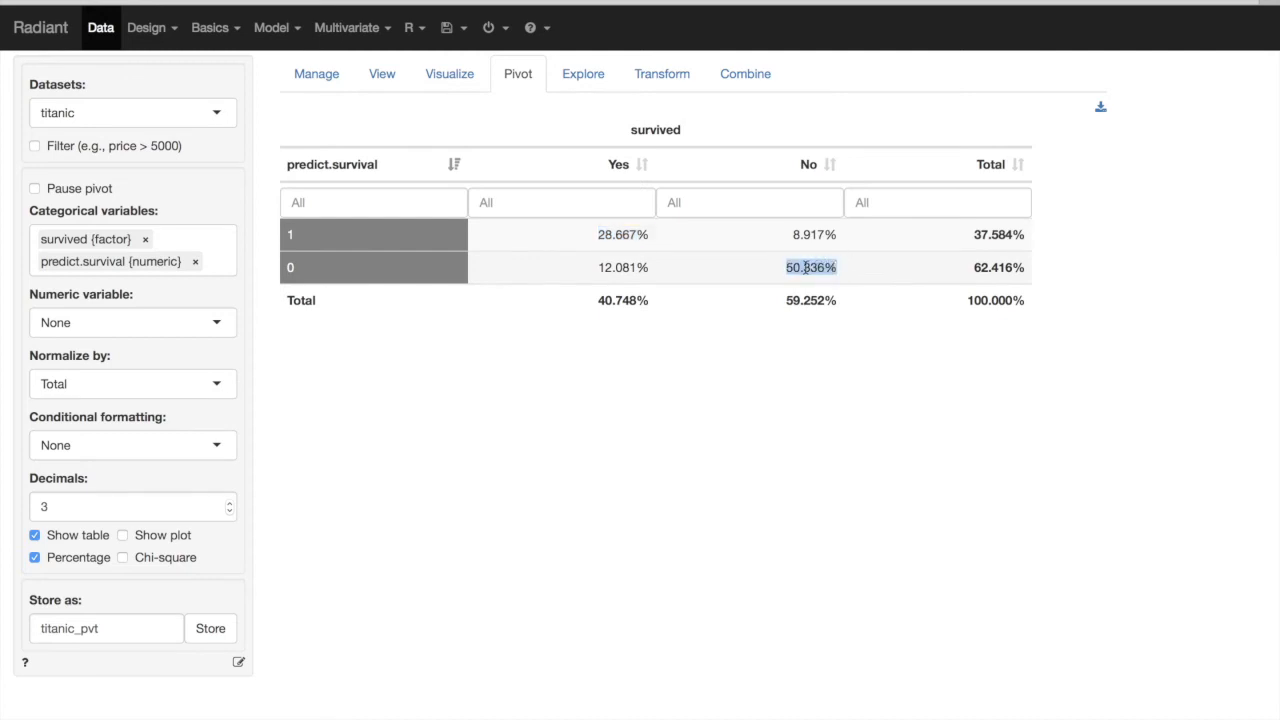
{"action": "left_click_drag", "start_coordinate": [598, 234], "coordinate": [818, 268]}
{"action": "left_click", "coordinate": [612, 235]}
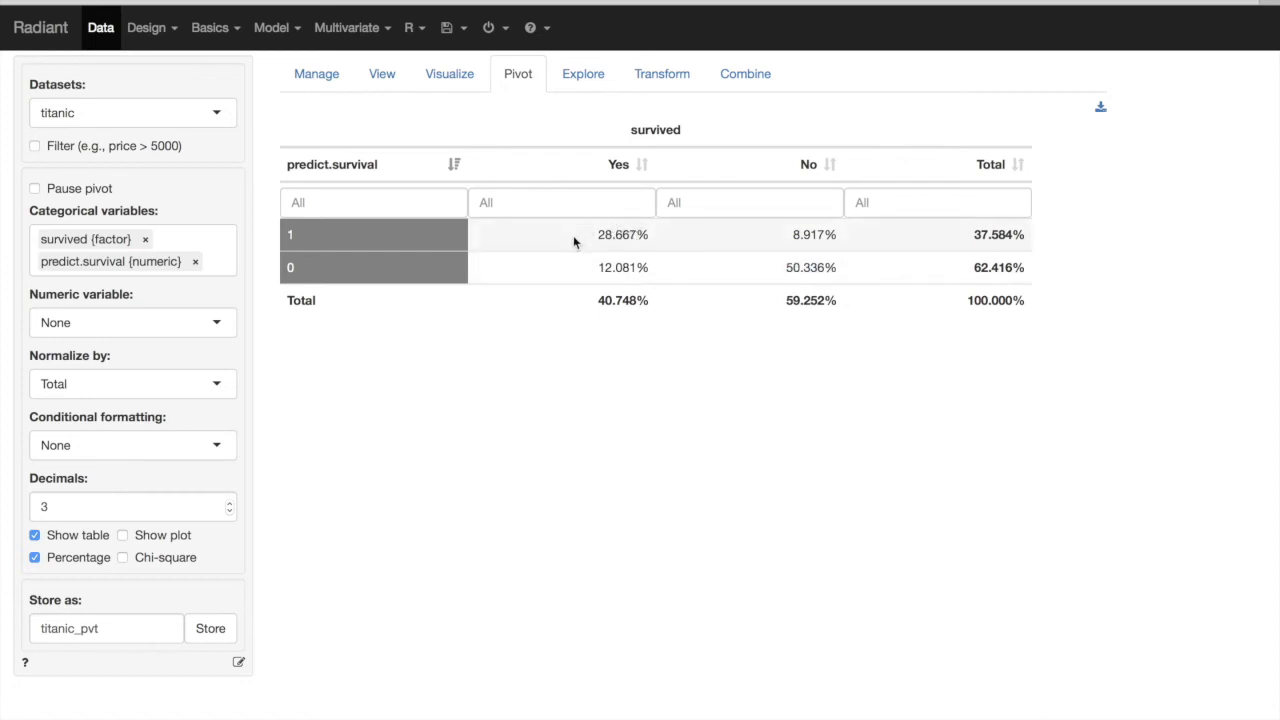
- Compare the total-normalized shares for predicted 1 with survived Yes and predicted 0 with survived No
{"action": "left_click_drag", "start_coordinate": [596, 238], "coordinate": [648, 237]}
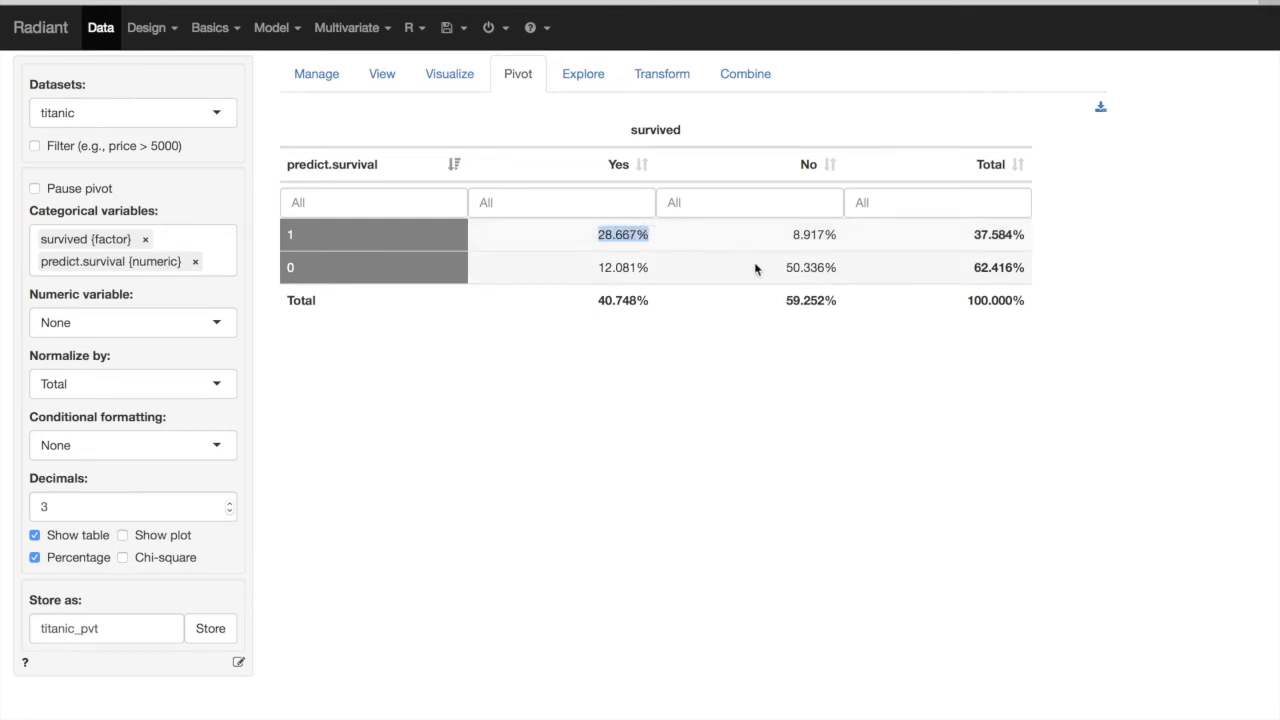
{"action": "left_click_drag", "start_coordinate": [786, 267], "coordinate": [834, 268]}
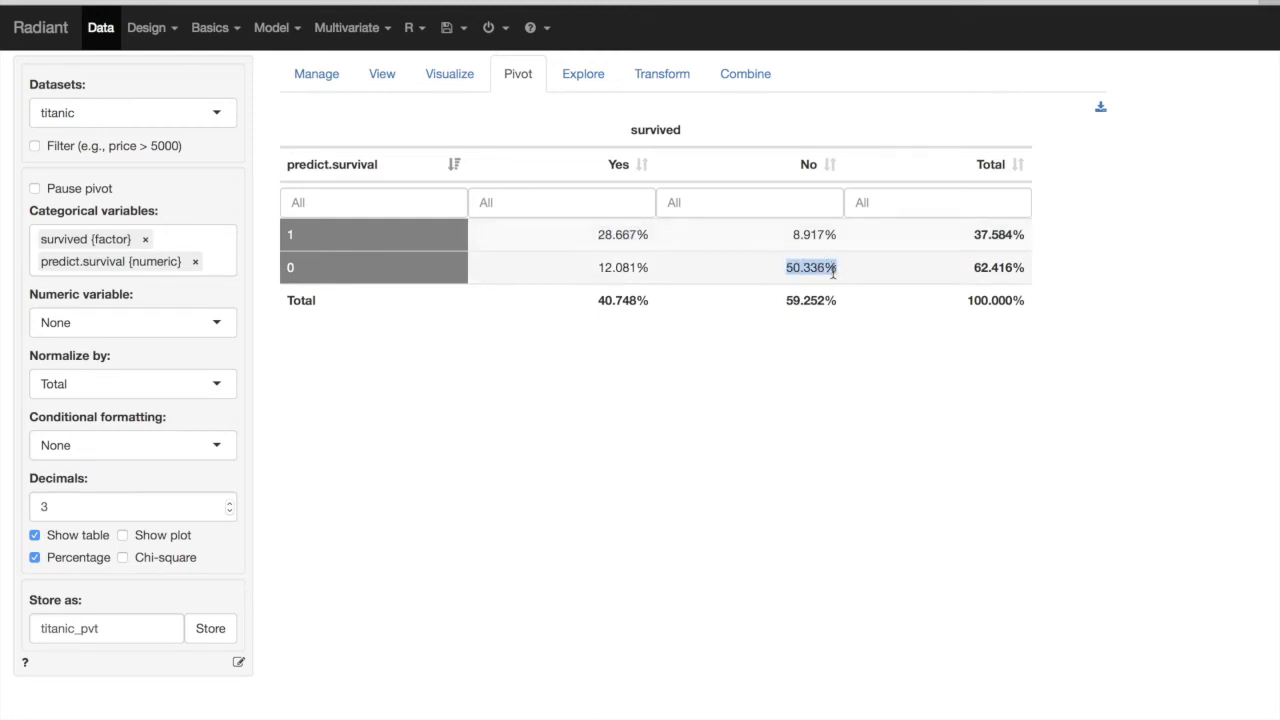
{"action": "left_click", "coordinate": [755, 275]}
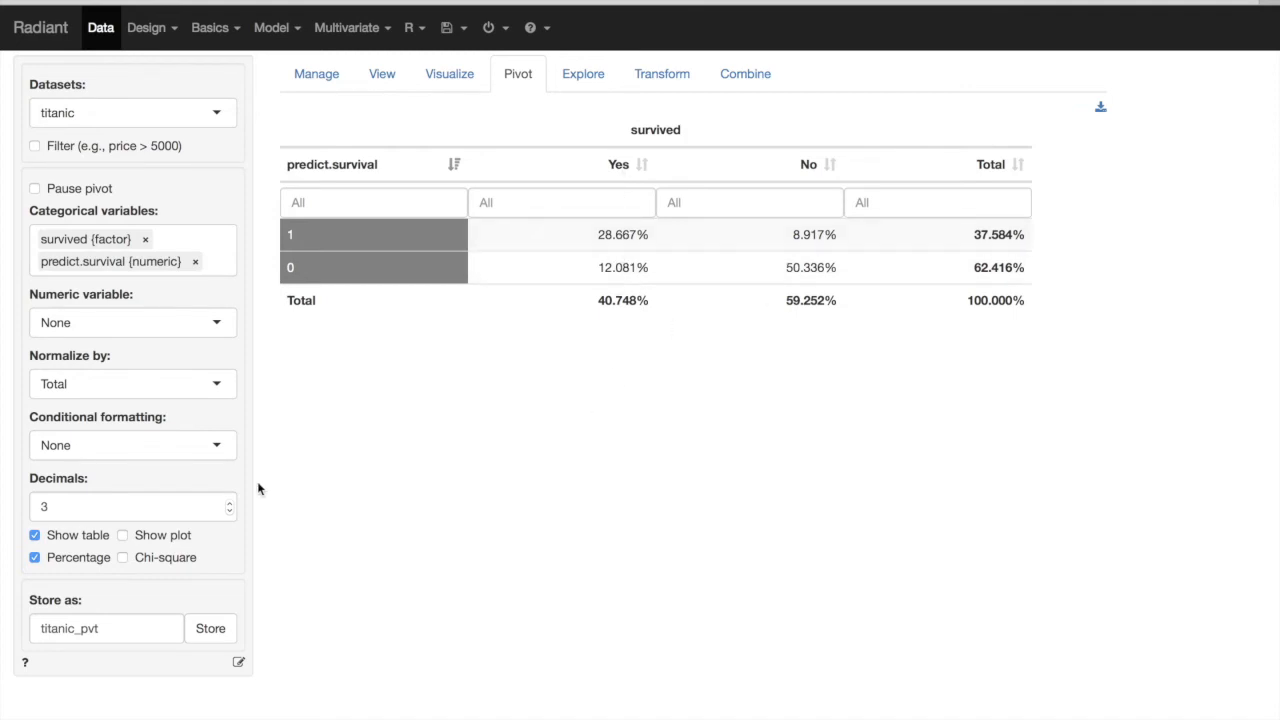
- Normalize the pivot table by Column and check the share of non-survivors predicted as 0
{"action": "left_click", "coordinate": [220, 383]}
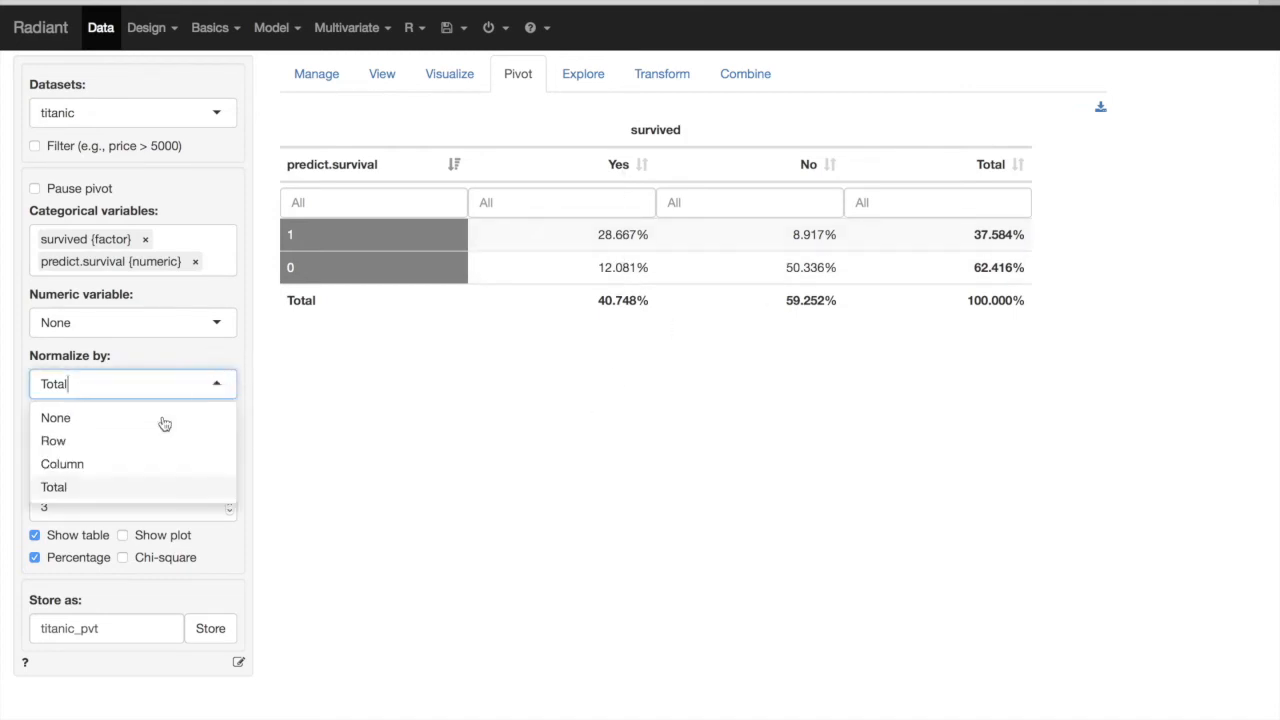
{"action": "left_click", "coordinate": [62, 464]}
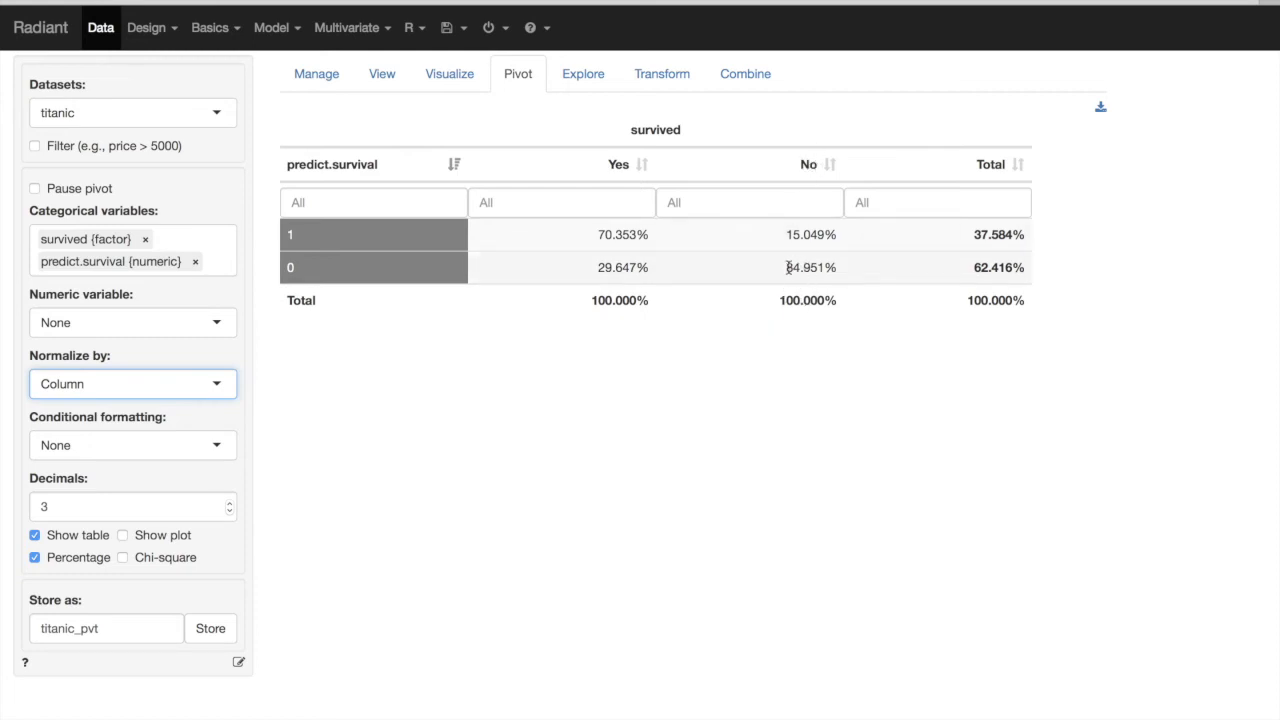
{"action": "left_click_drag", "start_coordinate": [787, 267], "coordinate": [811, 266]}
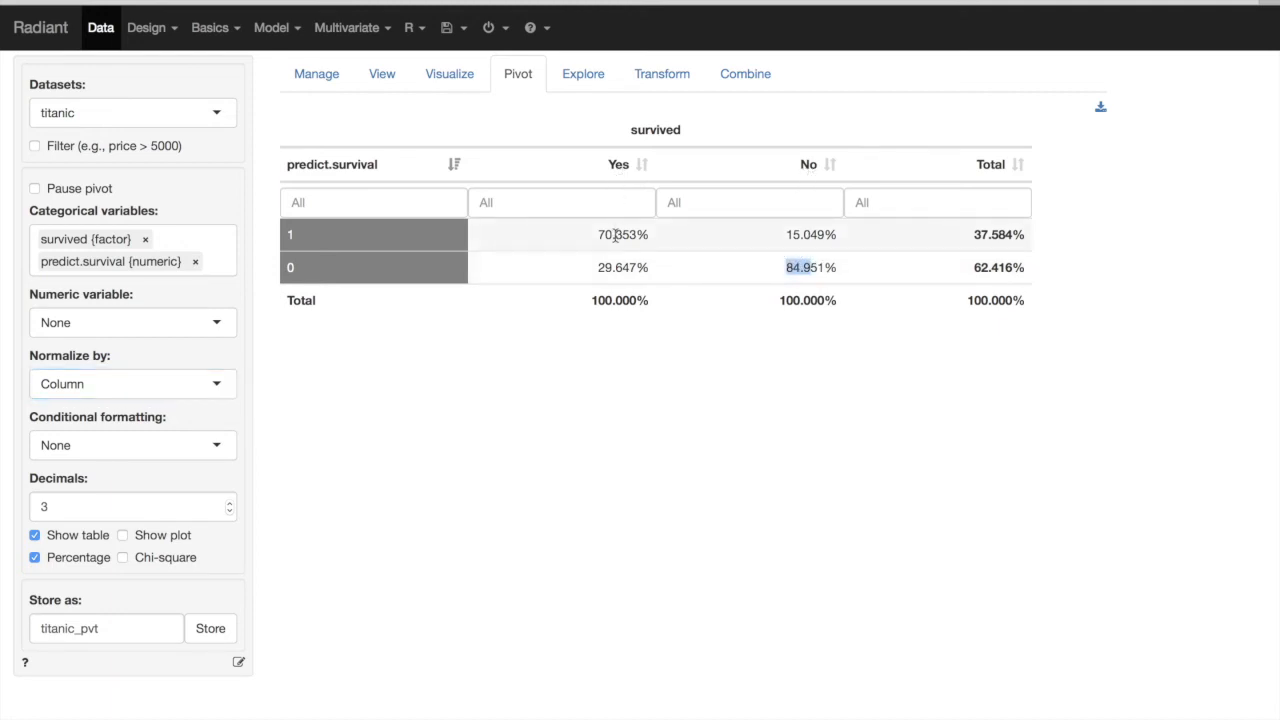
{"action": "left_click", "coordinate": [619, 338]}
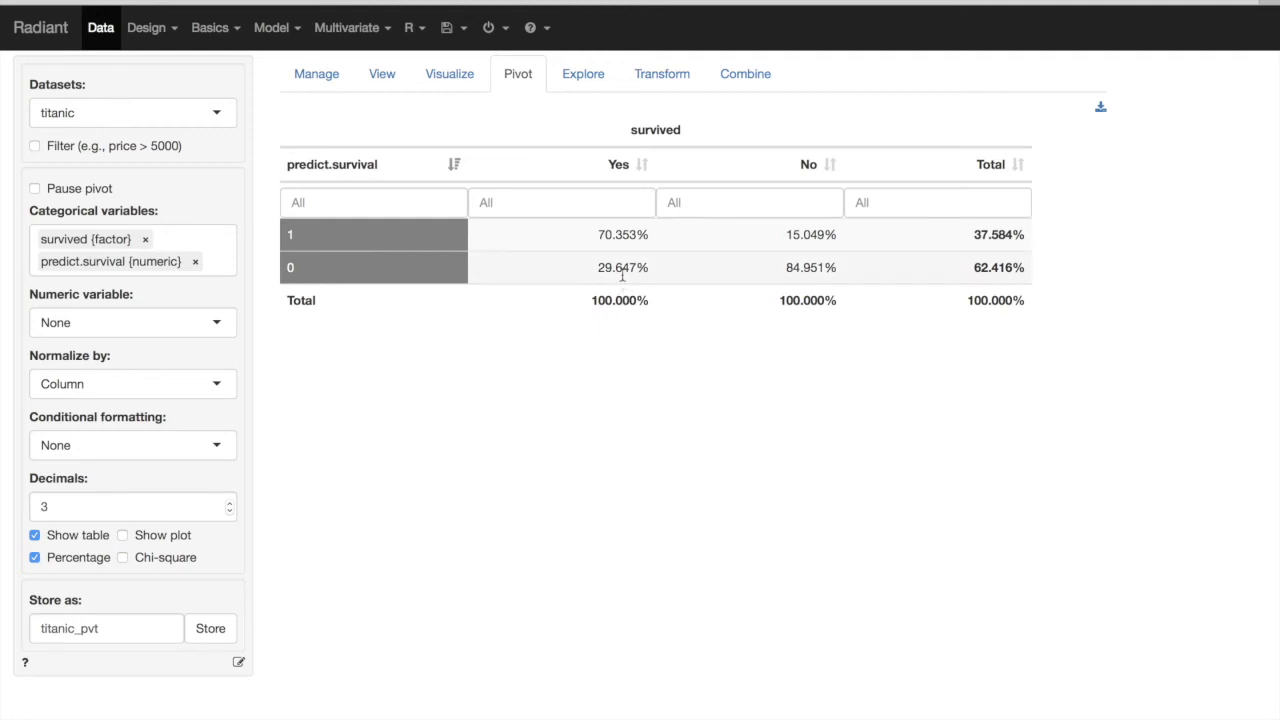
- Examine the column-normalized share of actual survivors in the predicted-1 row
{"action": "left_click", "coordinate": [598, 232]}
{"action": "left_click_drag", "start_coordinate": [598, 232], "coordinate": [651, 230]}
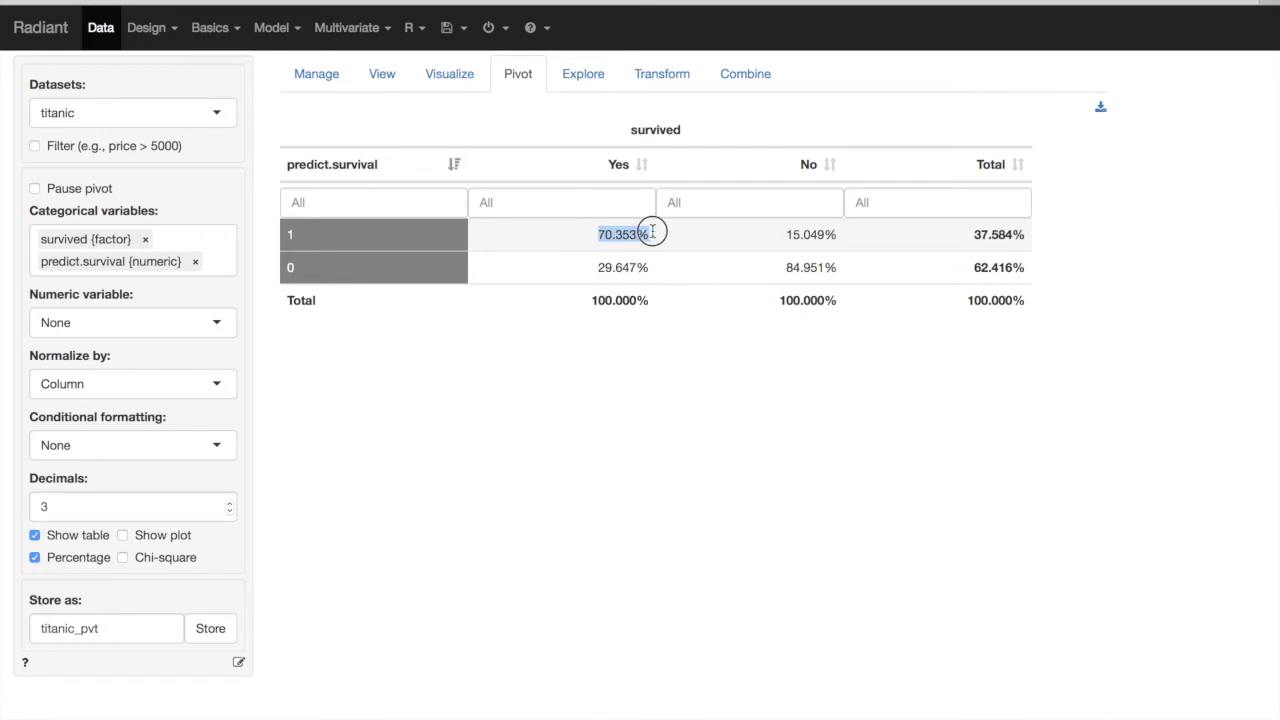
{"action": "left_click", "coordinate": [600, 233]}
{"action": "left_click_drag", "start_coordinate": [298, 235], "coordinate": [277, 234]}
{"action": "left_click", "coordinate": [570, 373]}
{"action": "left_click_drag", "start_coordinate": [598, 234], "coordinate": [651, 235]}
{"action": "left_click", "coordinate": [573, 378]}
{"action": "left_click_drag", "start_coordinate": [585, 237], "coordinate": [652, 235]}
{"action": "left_click", "coordinate": [581, 234]}
- Start a Create transformation on the titanic data and activate its formula entry
{"action": "left_click", "coordinate": [668, 78]}
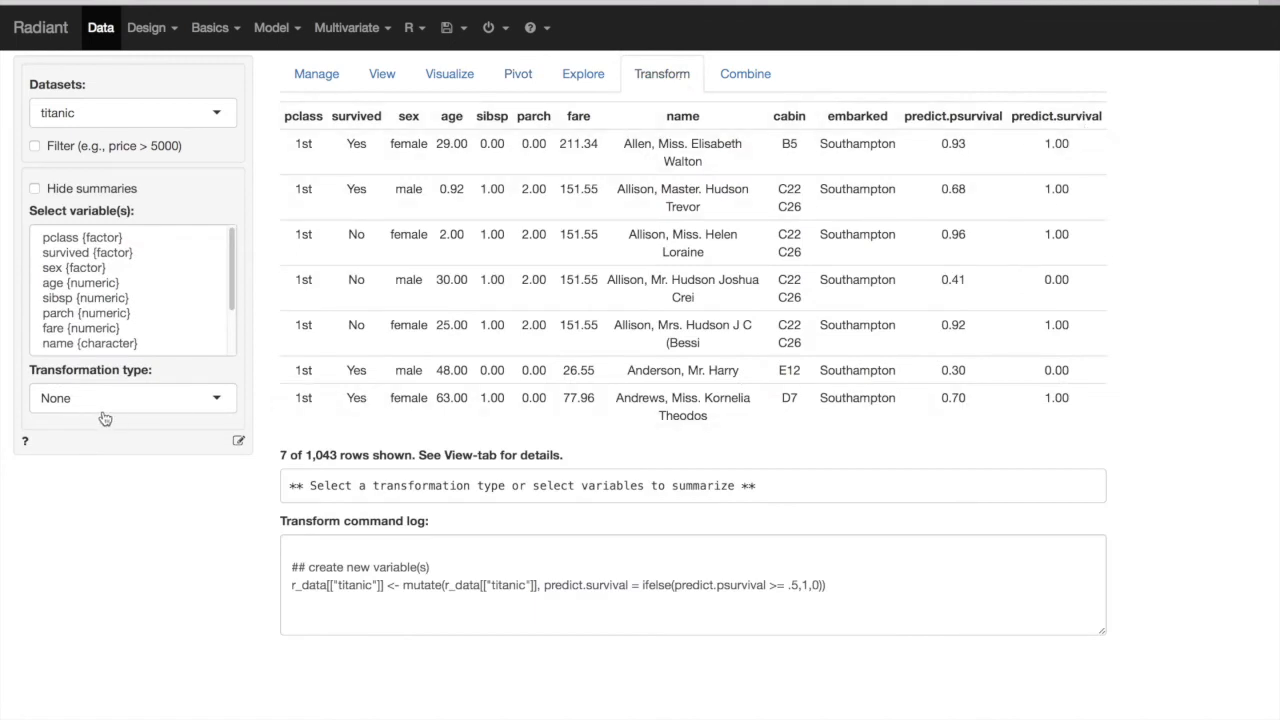
{"action": "left_click", "coordinate": [217, 397]}
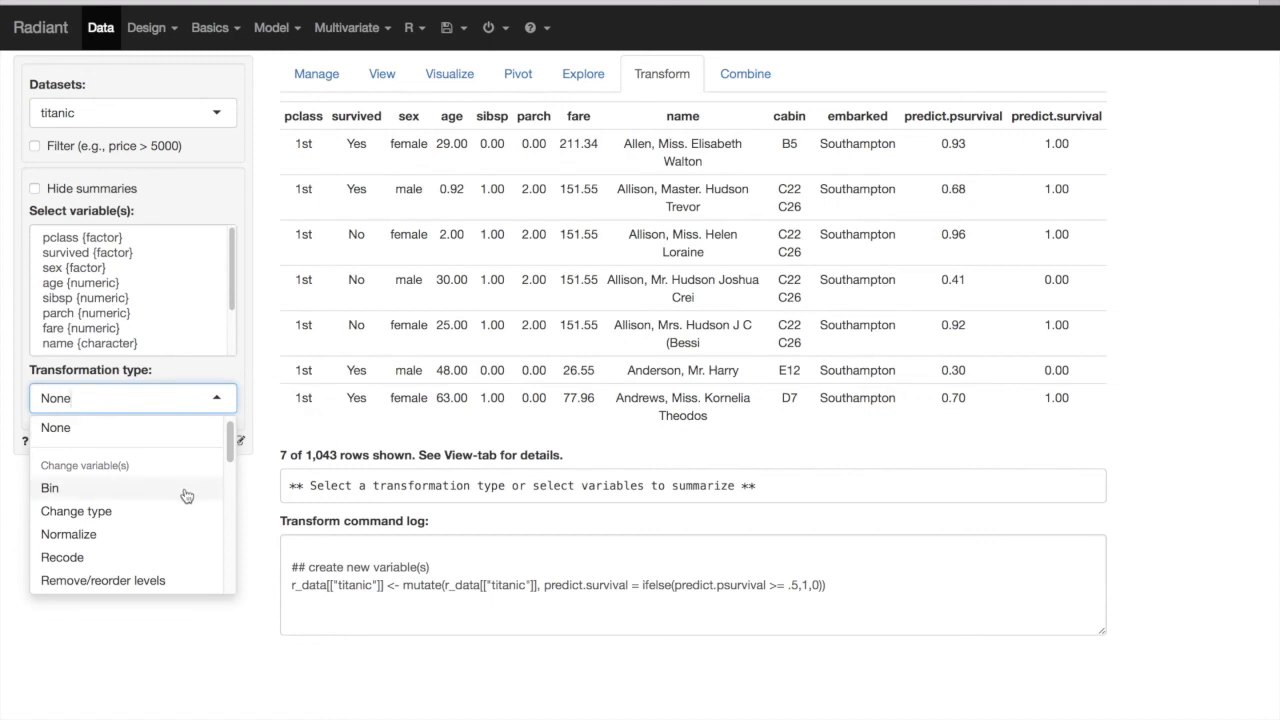
{"action": "scroll", "coordinate": [194, 510], "scroll_direction": "down", "scroll_amount": 3}
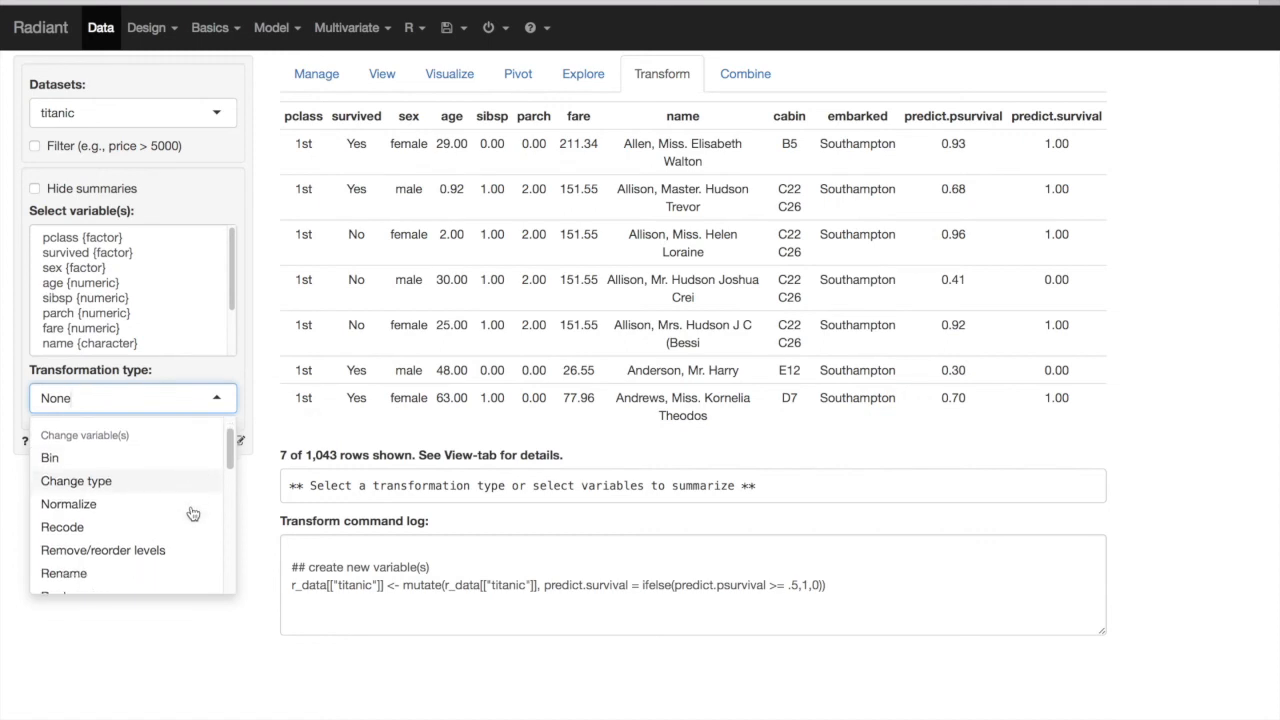
{"action": "scroll", "coordinate": [194, 512], "scroll_direction": "down", "scroll_amount": 1}
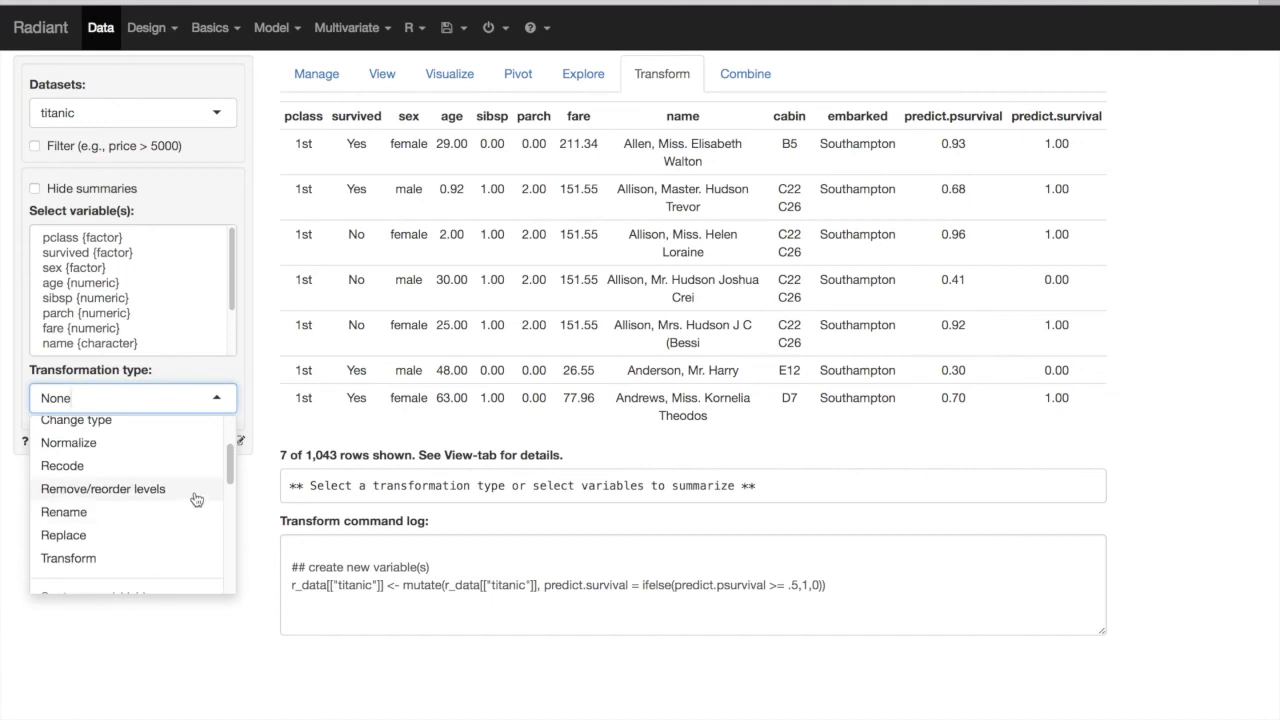
{"action": "scroll", "coordinate": [194, 506], "scroll_direction": "up", "scroll_amount": 1}
{"action": "scroll", "coordinate": [150, 490], "scroll_direction": "down", "scroll_amount": 1}
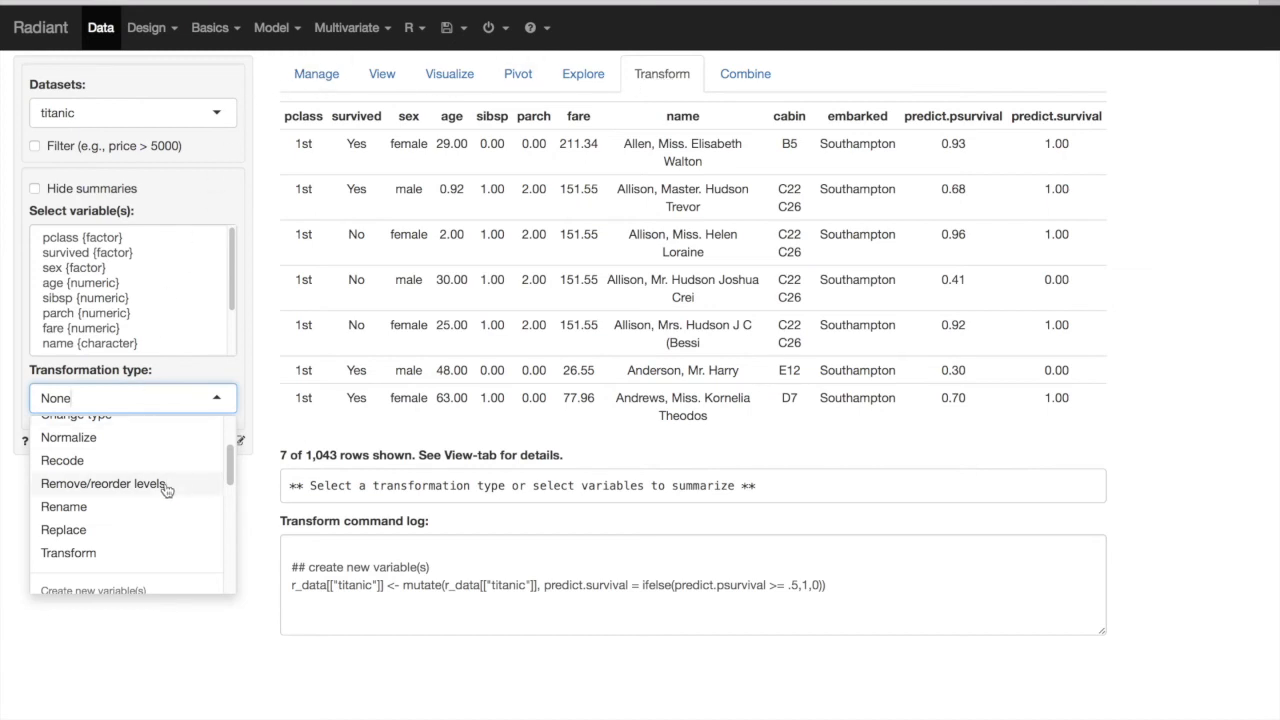
{"action": "scroll", "coordinate": [160, 500], "scroll_direction": "down", "scroll_amount": 3}
{"action": "scroll", "coordinate": [155, 540], "scroll_direction": "down", "scroll_amount": 2}
{"action": "scroll", "coordinate": [100, 470], "scroll_direction": "up", "scroll_amount": 1}
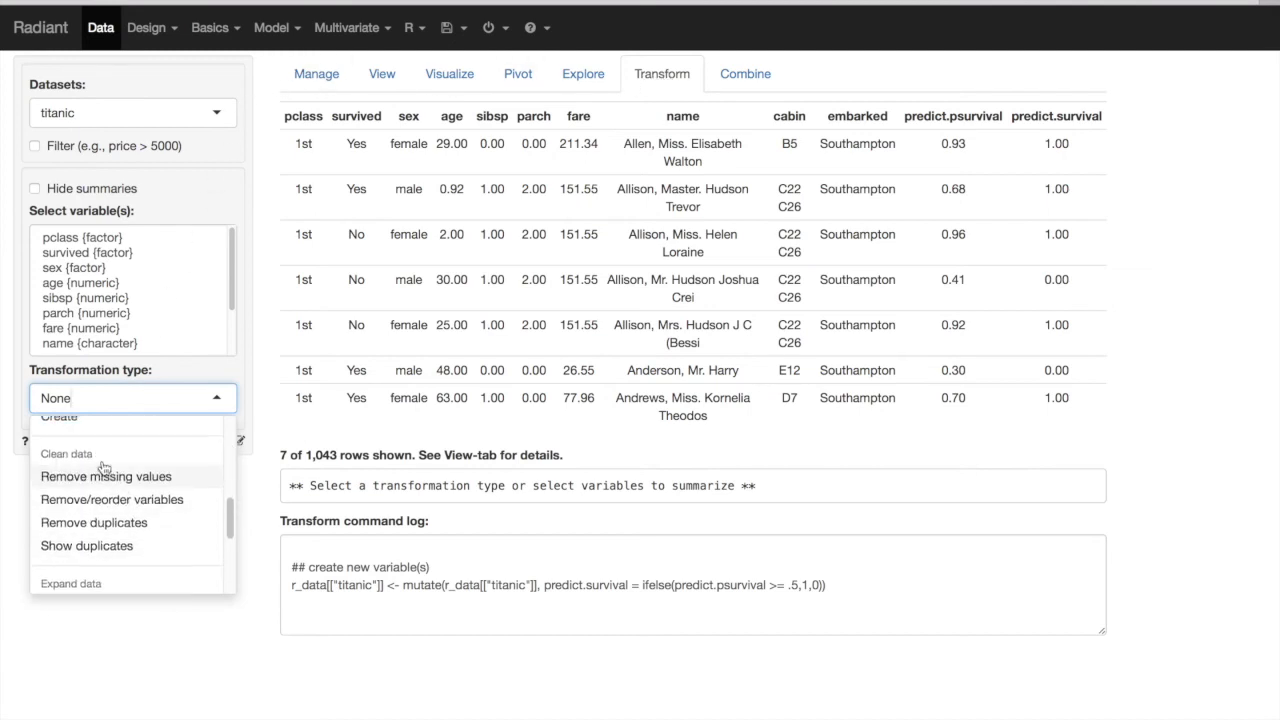
{"action": "left_click", "coordinate": [60, 428]}
{"action": "left_click", "coordinate": [130, 488]}
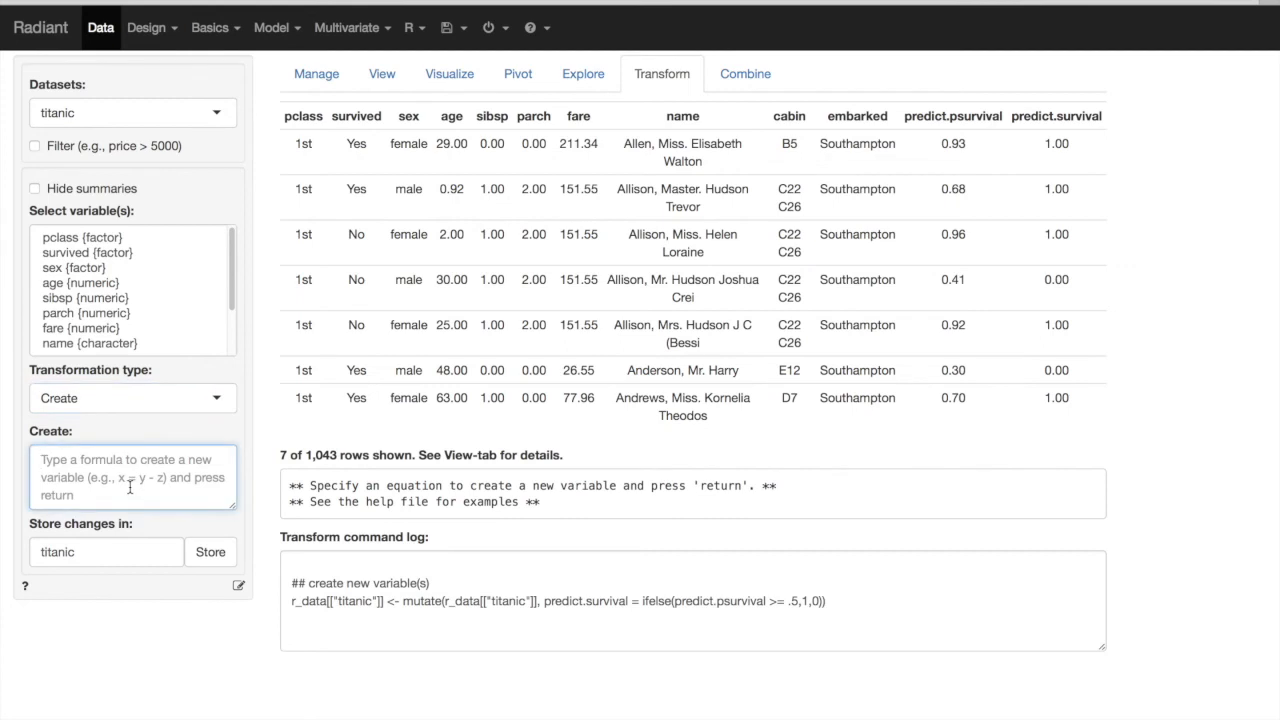
- Create the variable predict.survival2 = ifelse(predict.psurvival >= .3,1,0) and store it in the titanic data
{"action": "type", "text": "predict.surv"}
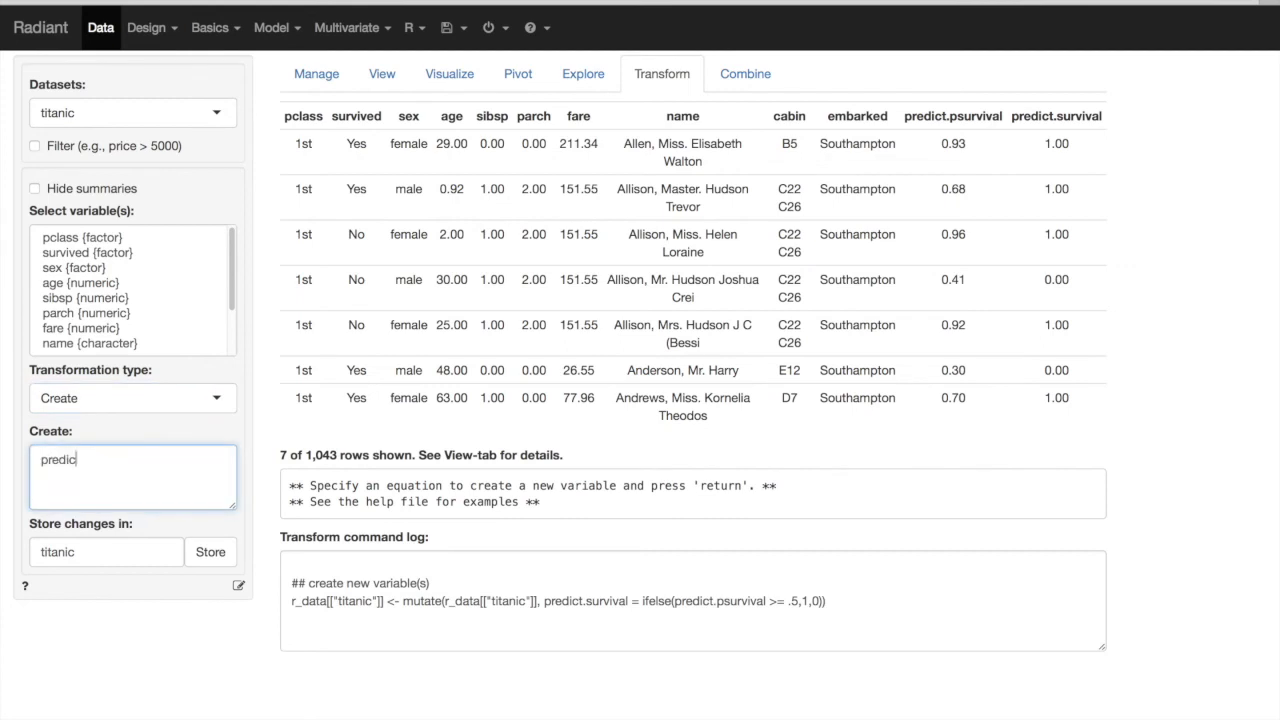
{"action": "type", "text": "2 = ifs"}
{"action": "type", "text": "lse("}
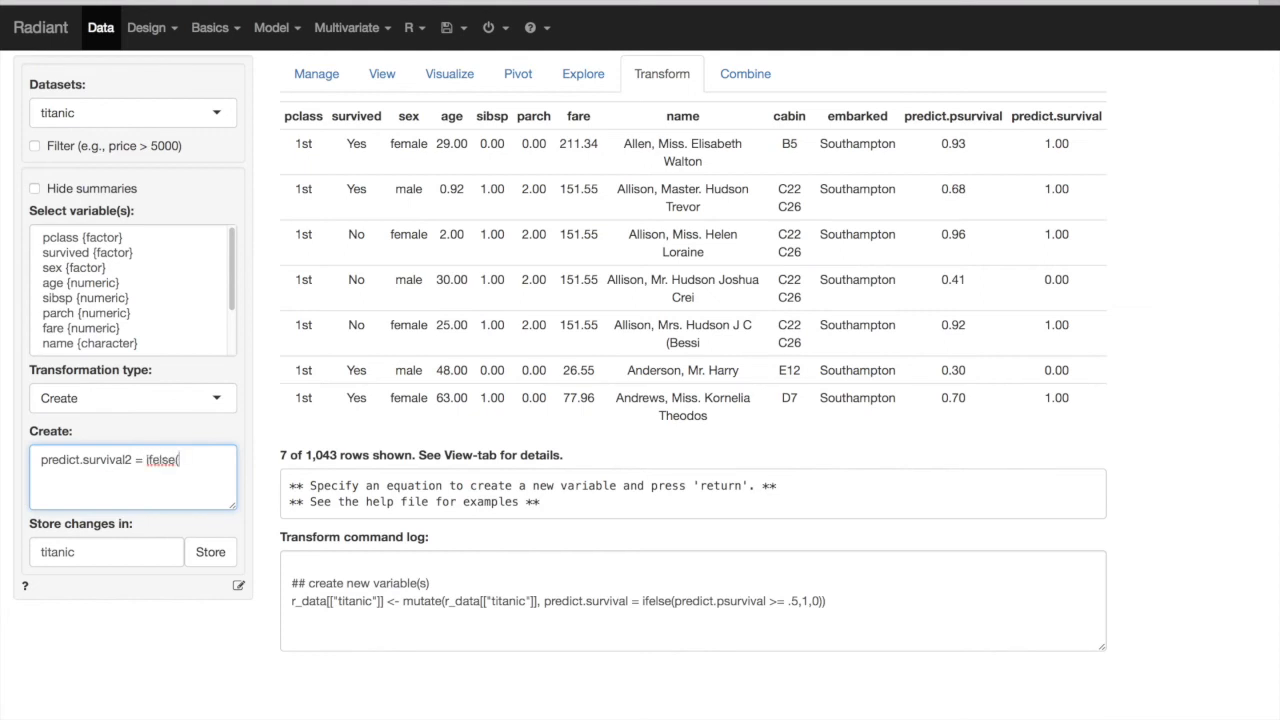
{"action": "type", "text": "predict.psurvival"}
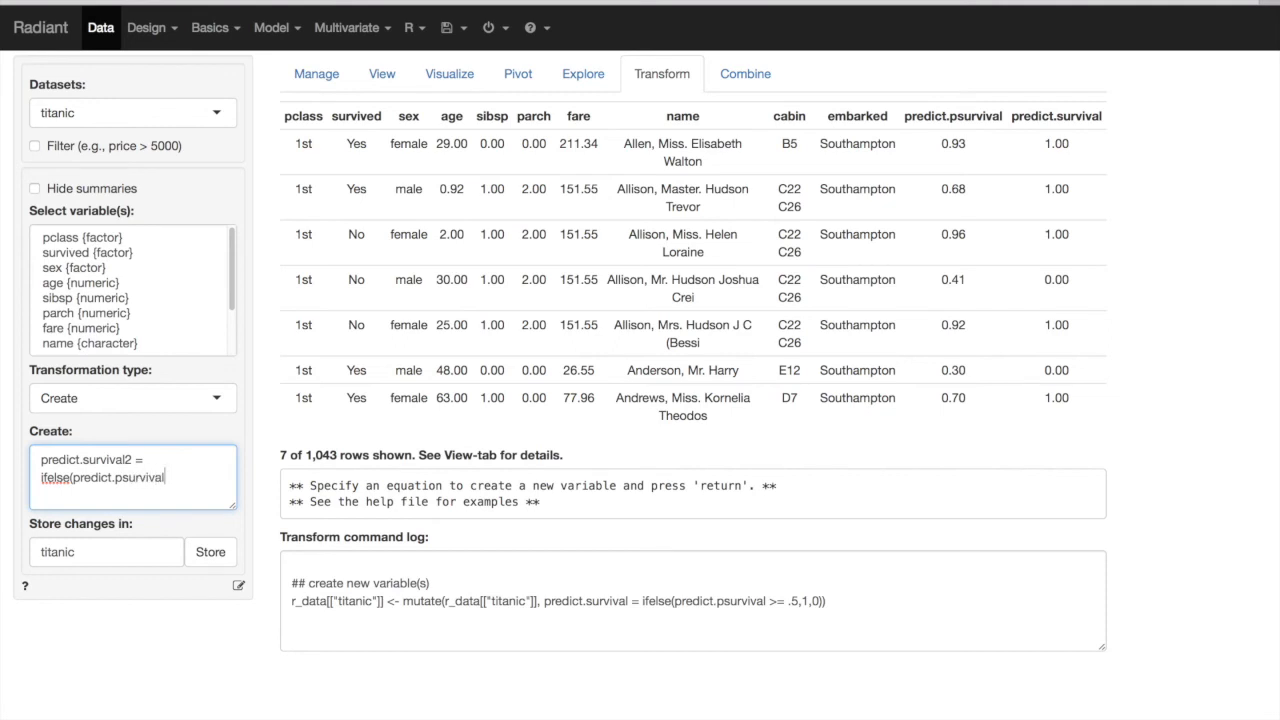
{"action": "type", "text": " >= .3,1,"}
{"action": "type", "text": "0)"}
{"action": "key", "text": "Return"}
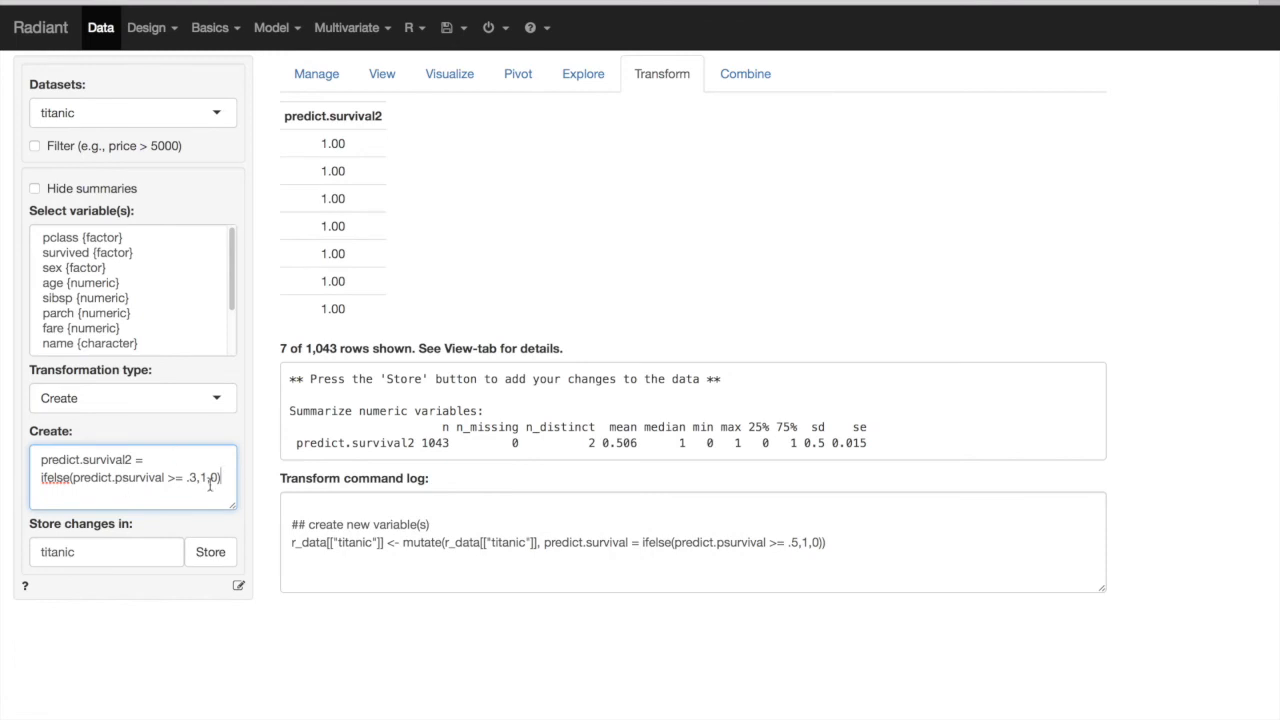
{"action": "left_click", "coordinate": [211, 555]}
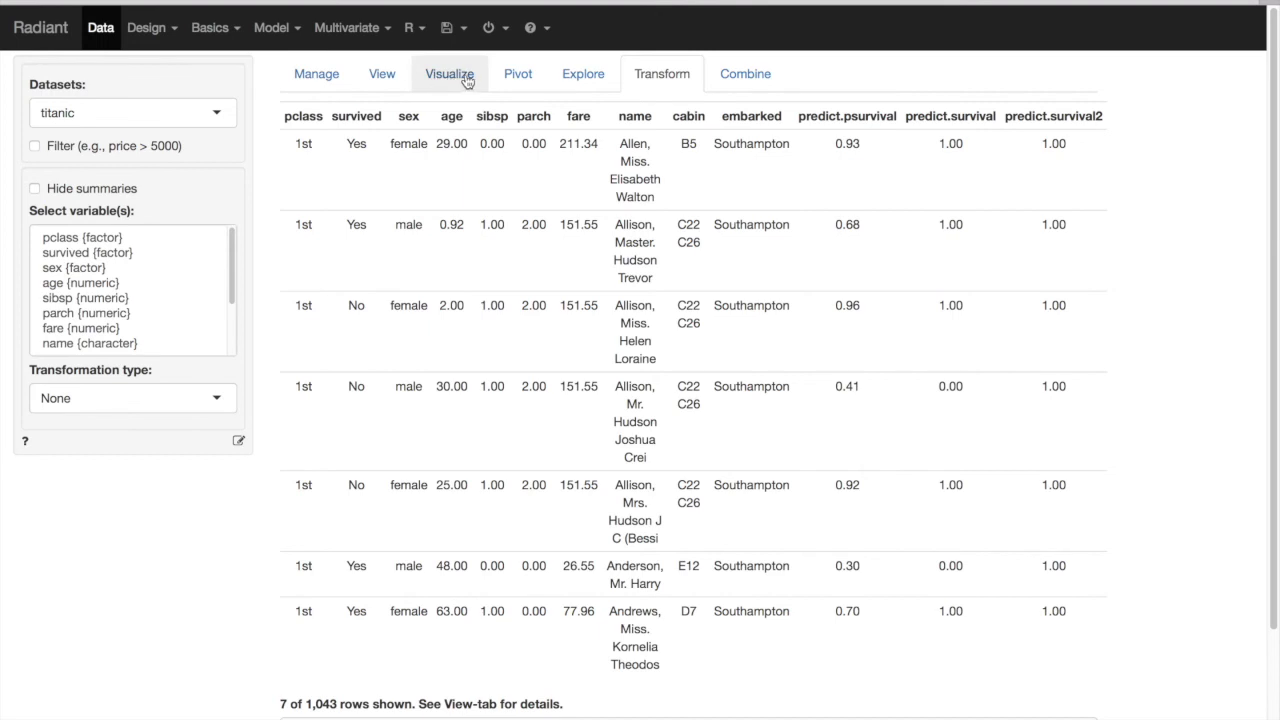
- Return to the survived by predict.survival pivot table and normalize it by Total
{"action": "left_click", "coordinate": [517, 80]}
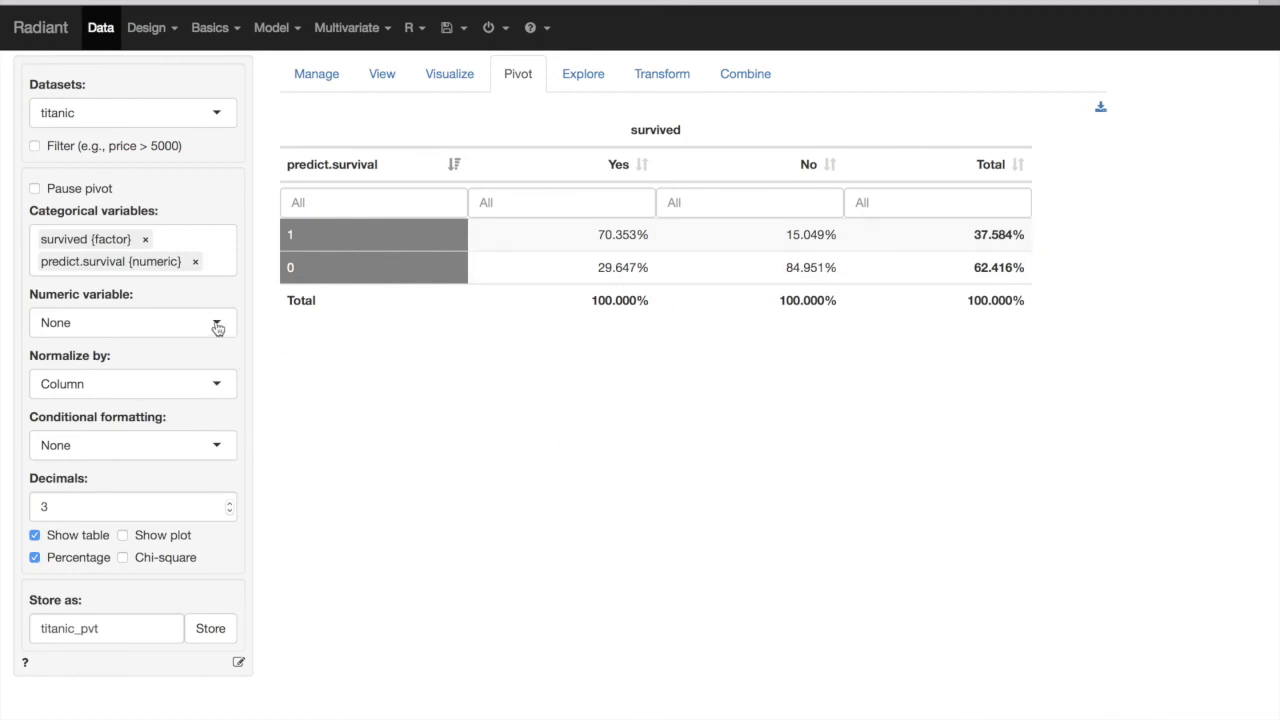
{"action": "left_click", "coordinate": [222, 392]}
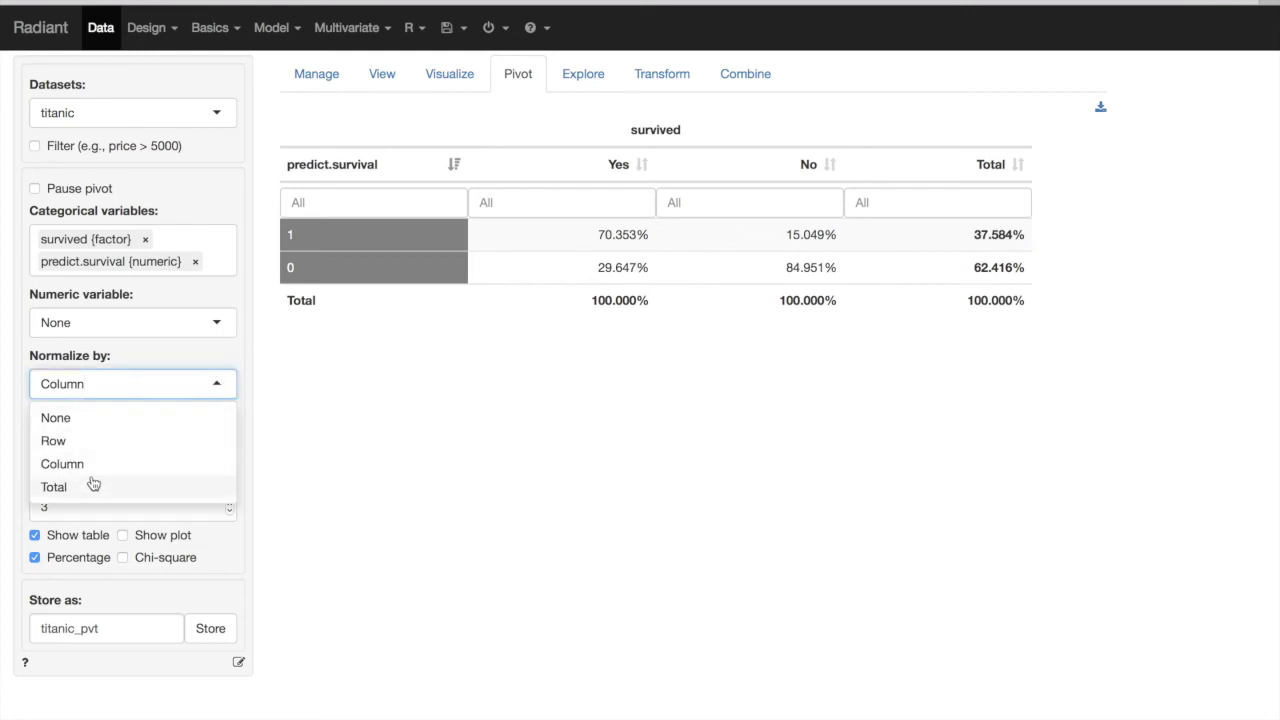
{"action": "left_click", "coordinate": [47, 489]}
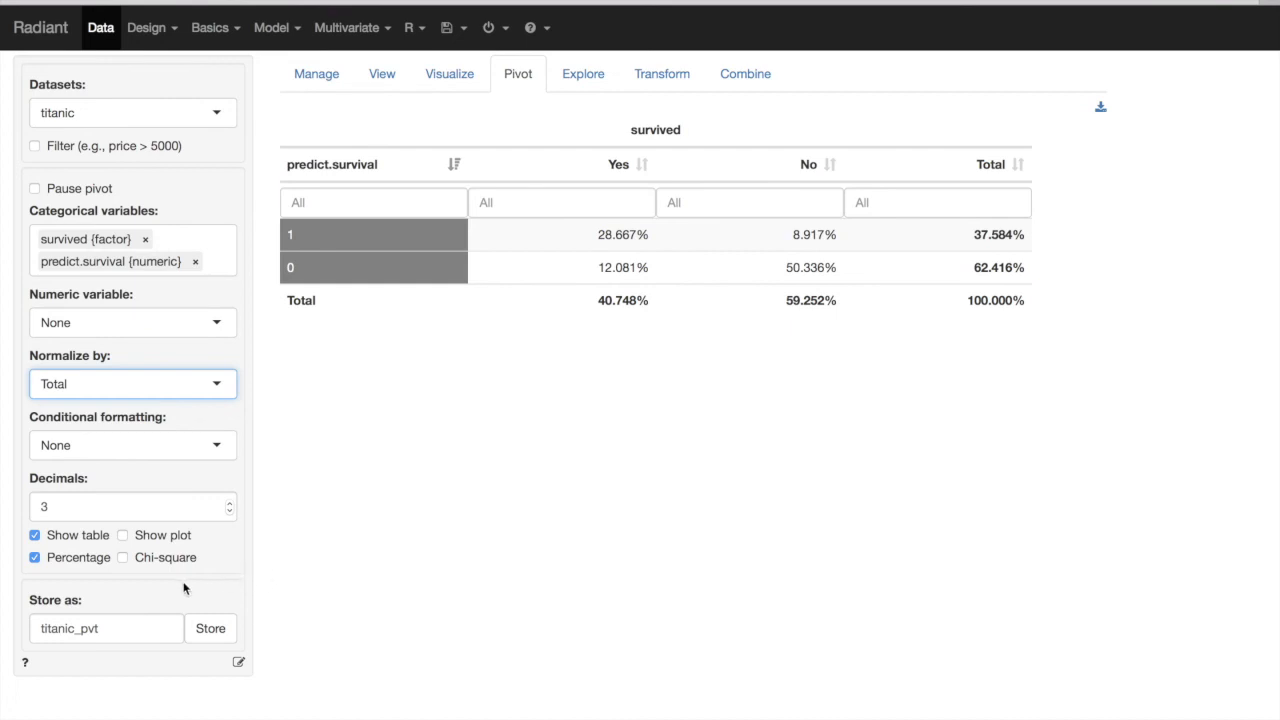
- Open the report editor from the pivot table and delete all of the sample report text
{"action": "left_click", "coordinate": [238, 663]}
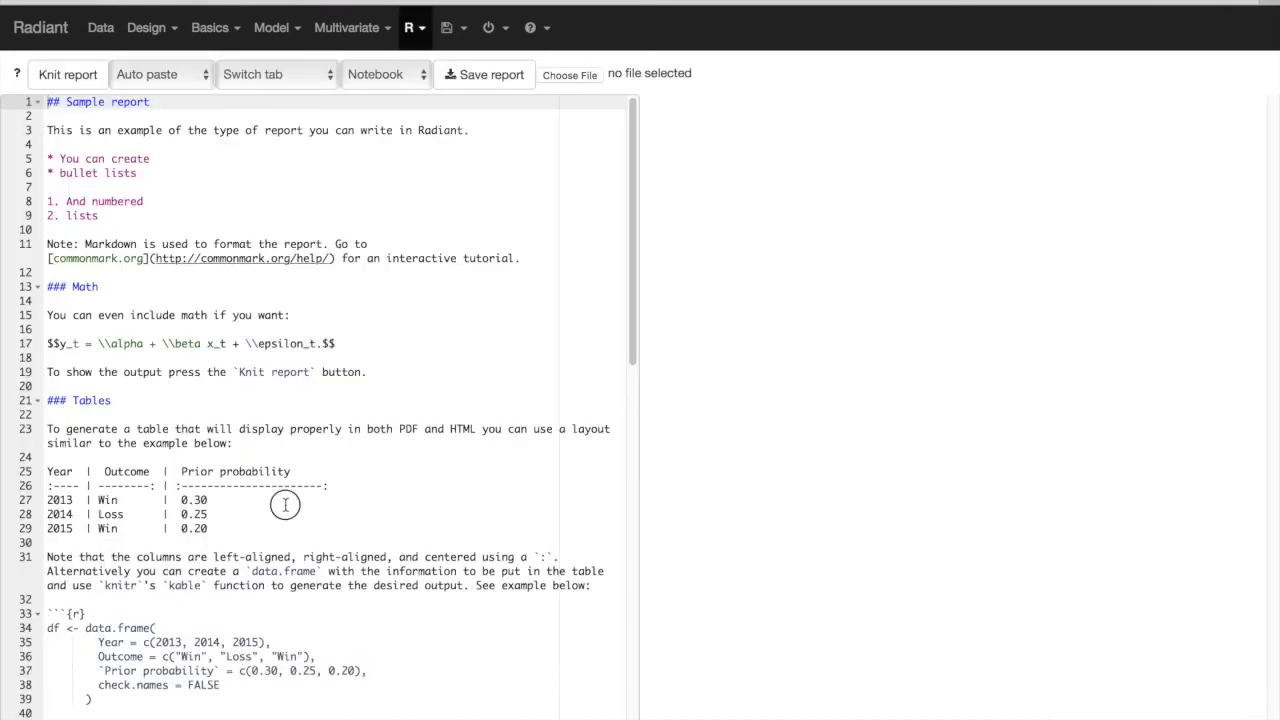
{"action": "key", "text": "ctrl+a"}
{"action": "key", "text": "BackSpace"}
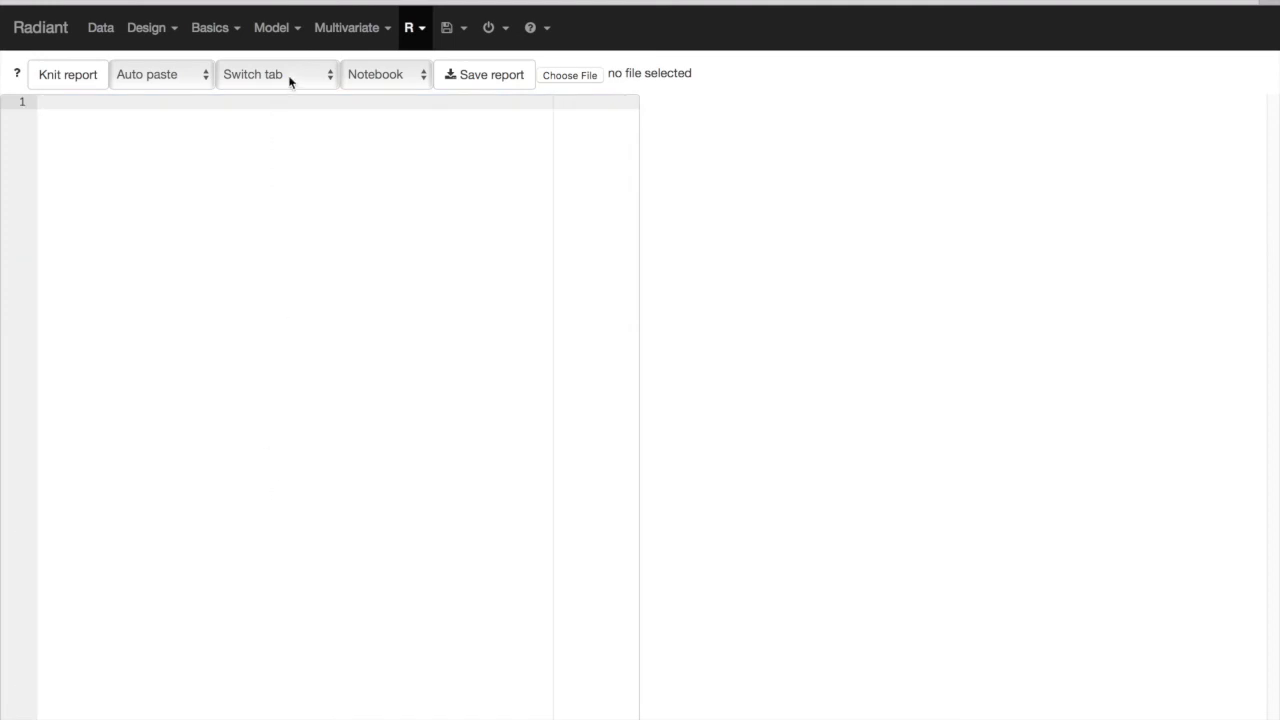
- Add the total-normalized pivot table's code to the emptied report and knit the report
{"action": "left_click", "coordinate": [110, 38]}
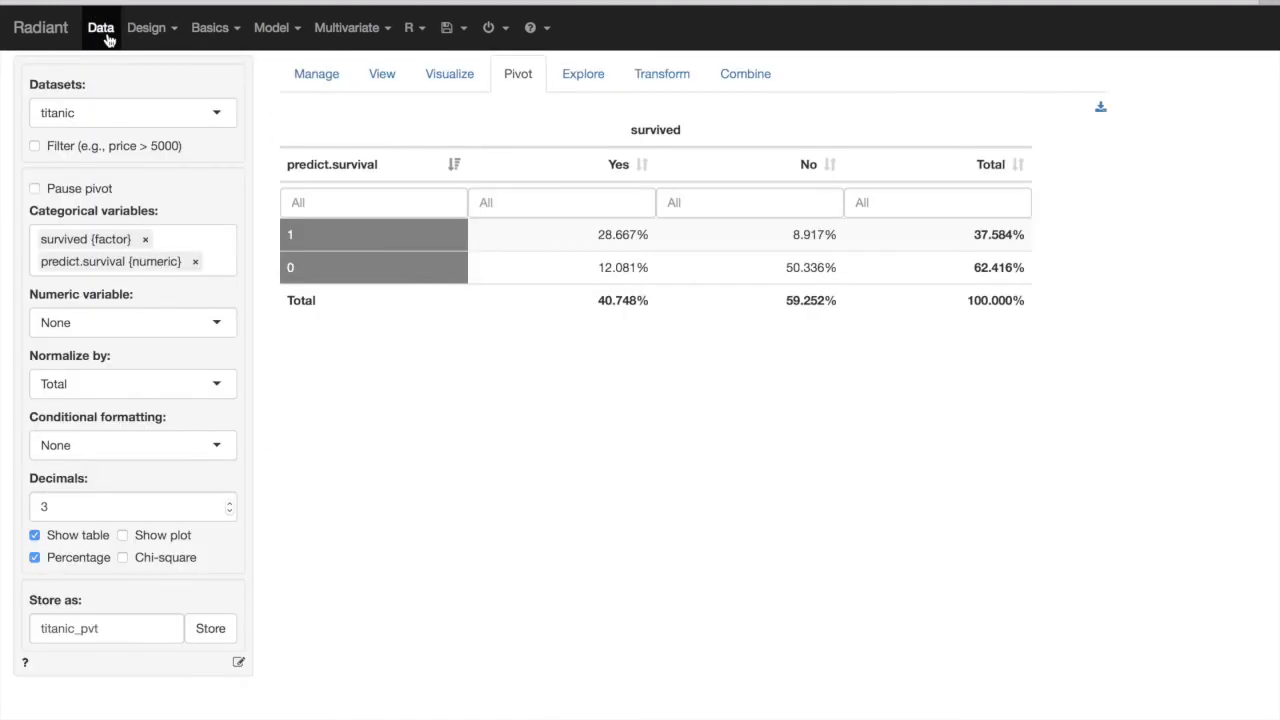
{"action": "left_click", "coordinate": [238, 662]}
{"action": "left_click", "coordinate": [177, 271]}
{"action": "key", "text": "super+shift+Up"}
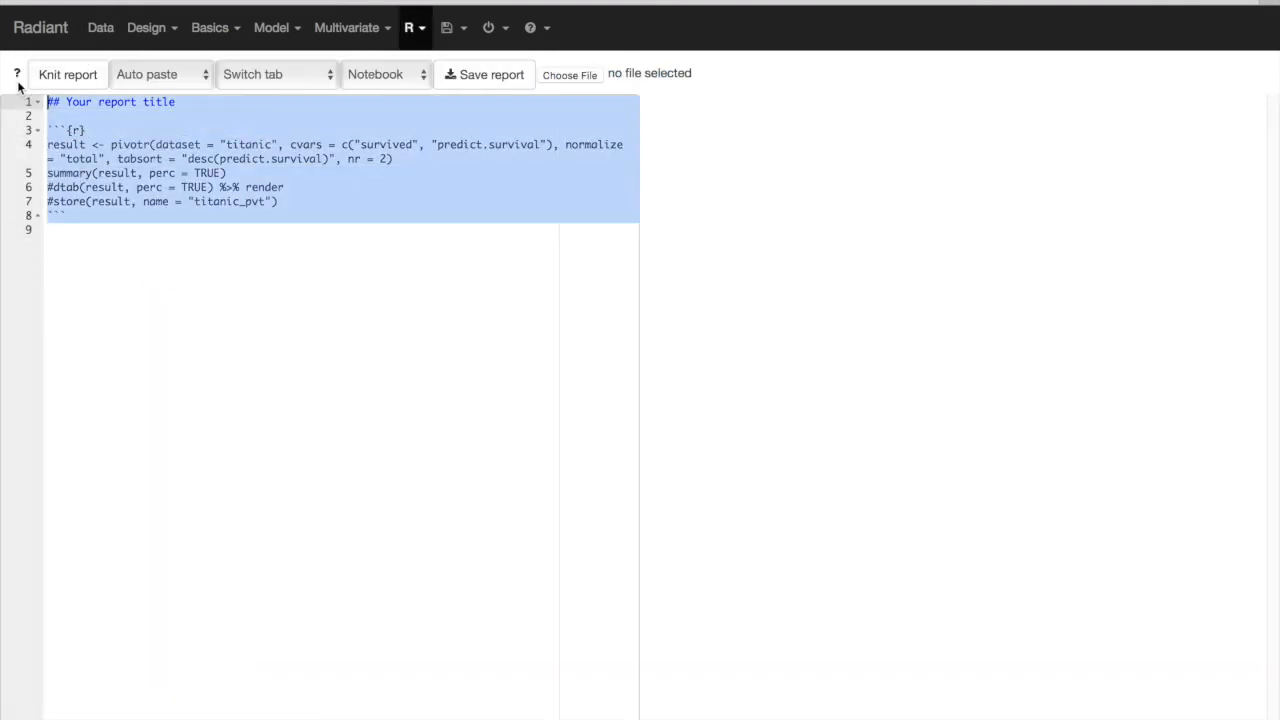
{"action": "key", "text": "super+Return"}
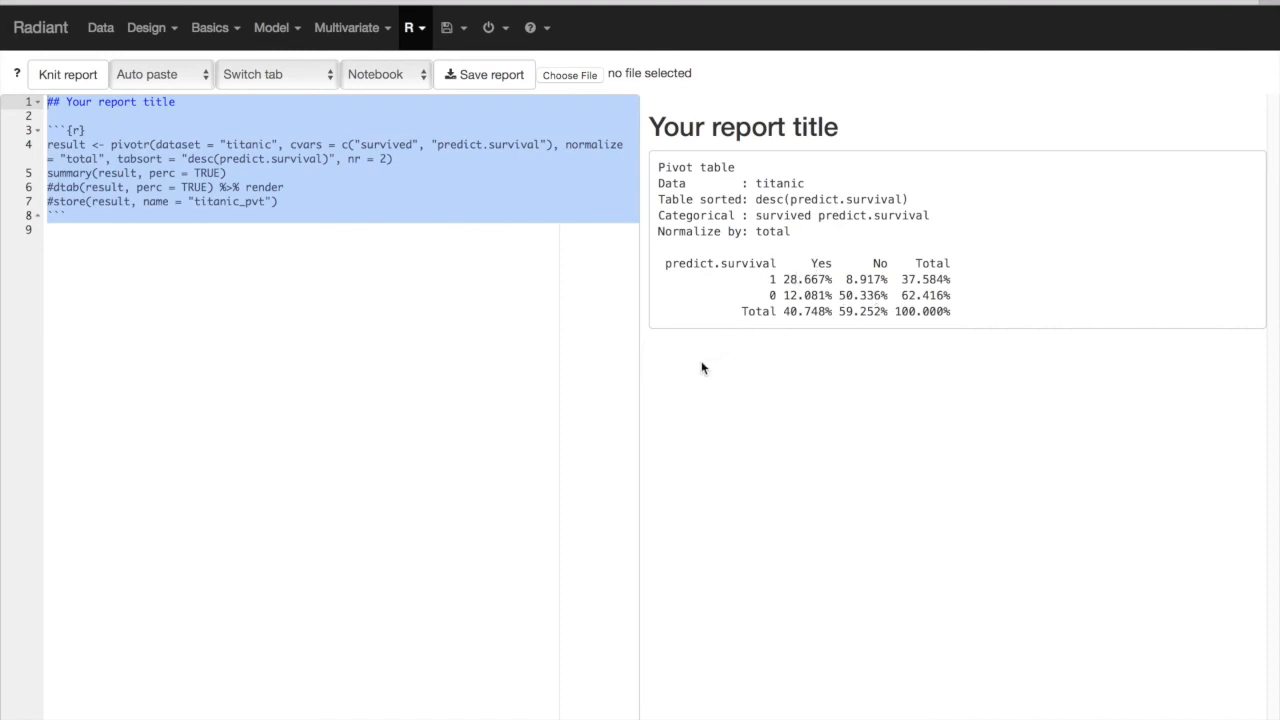
- Replace predict.survival with predict.survival2 as a categorical variable in the pivot table alongside survived
{"action": "left_click", "coordinate": [103, 29]}
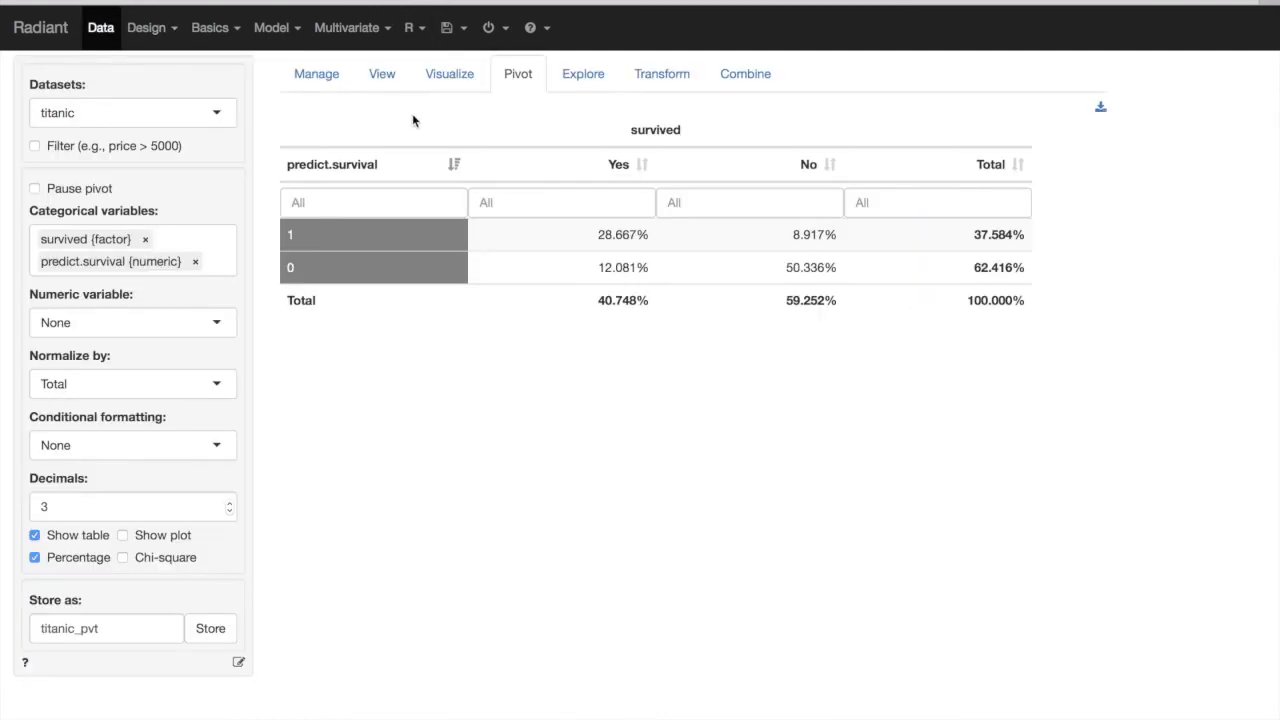
{"action": "left_click", "coordinate": [212, 262]}
{"action": "scroll", "coordinate": [200, 345], "scroll_direction": "down", "scroll_amount": 2}
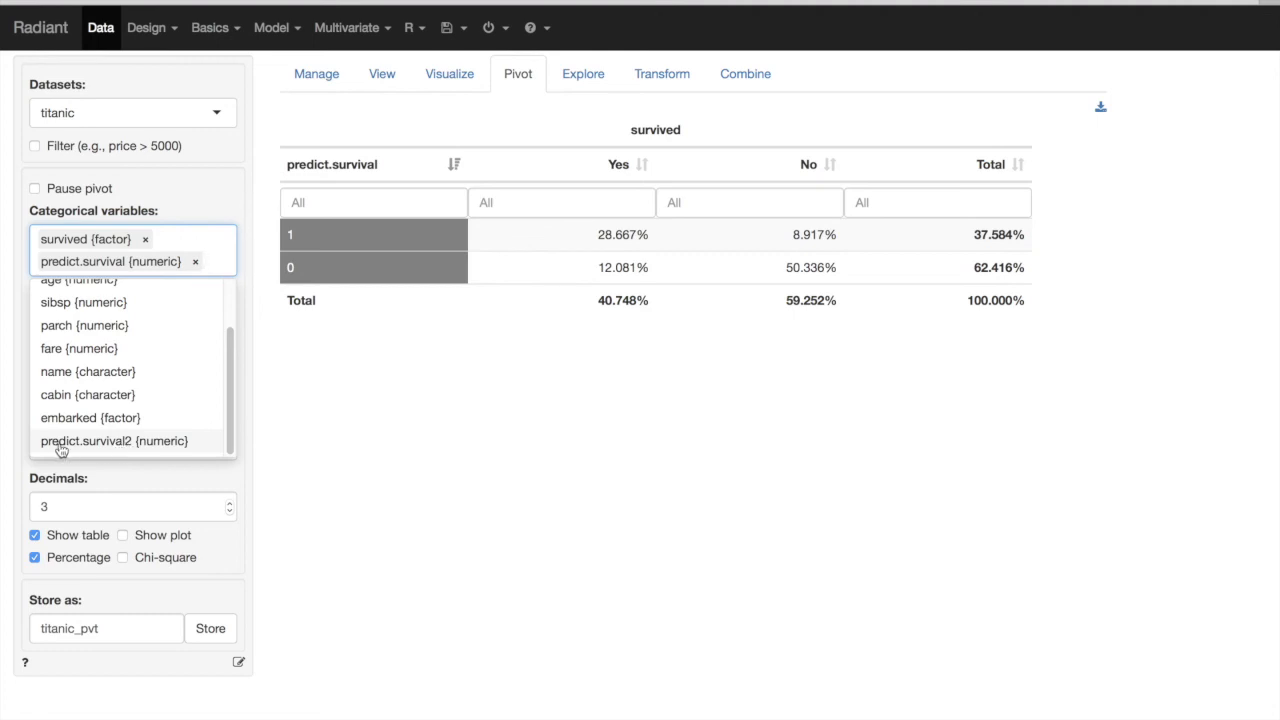
{"action": "left_click", "coordinate": [134, 448]}
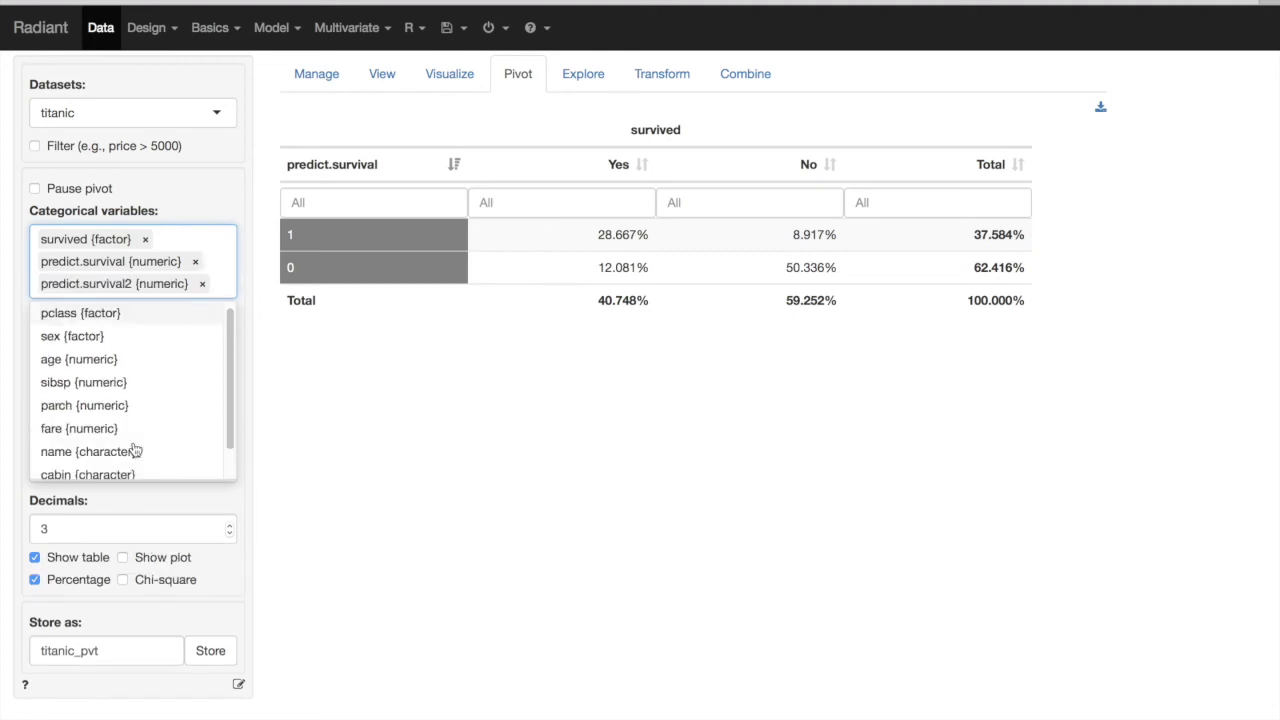
{"action": "left_click", "coordinate": [196, 263]}
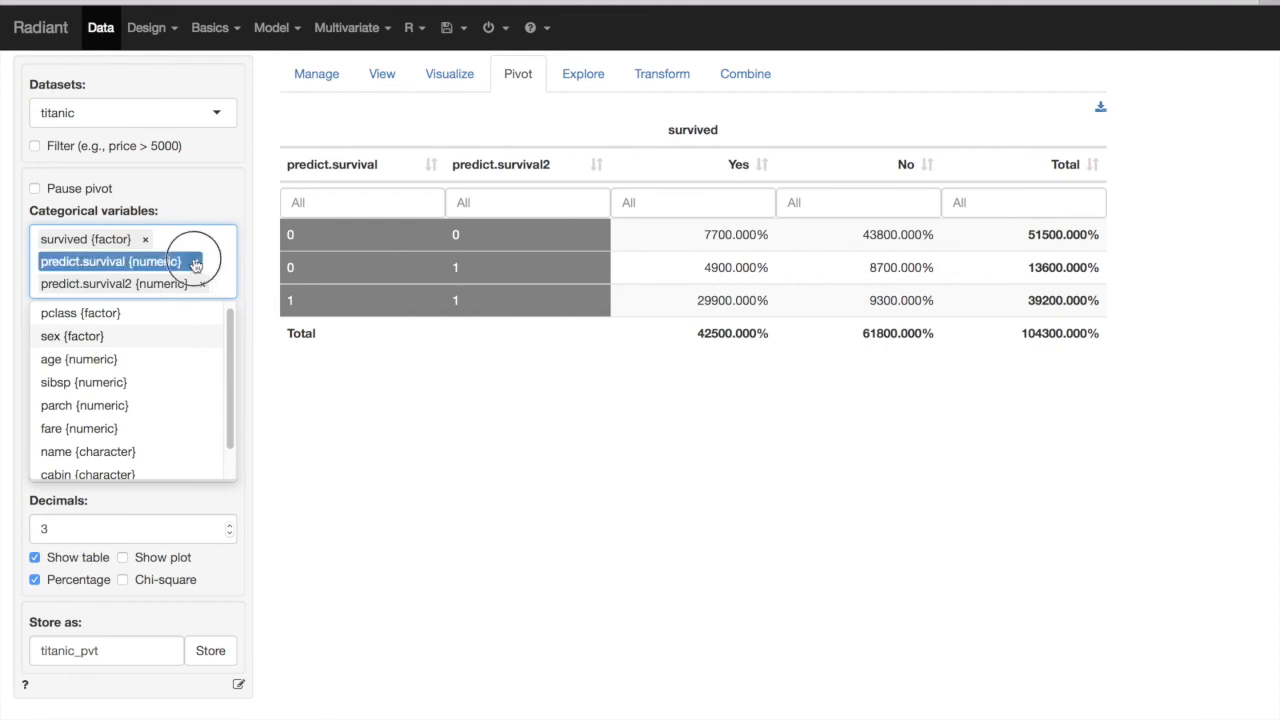
{"action": "left_click", "coordinate": [292, 410]}
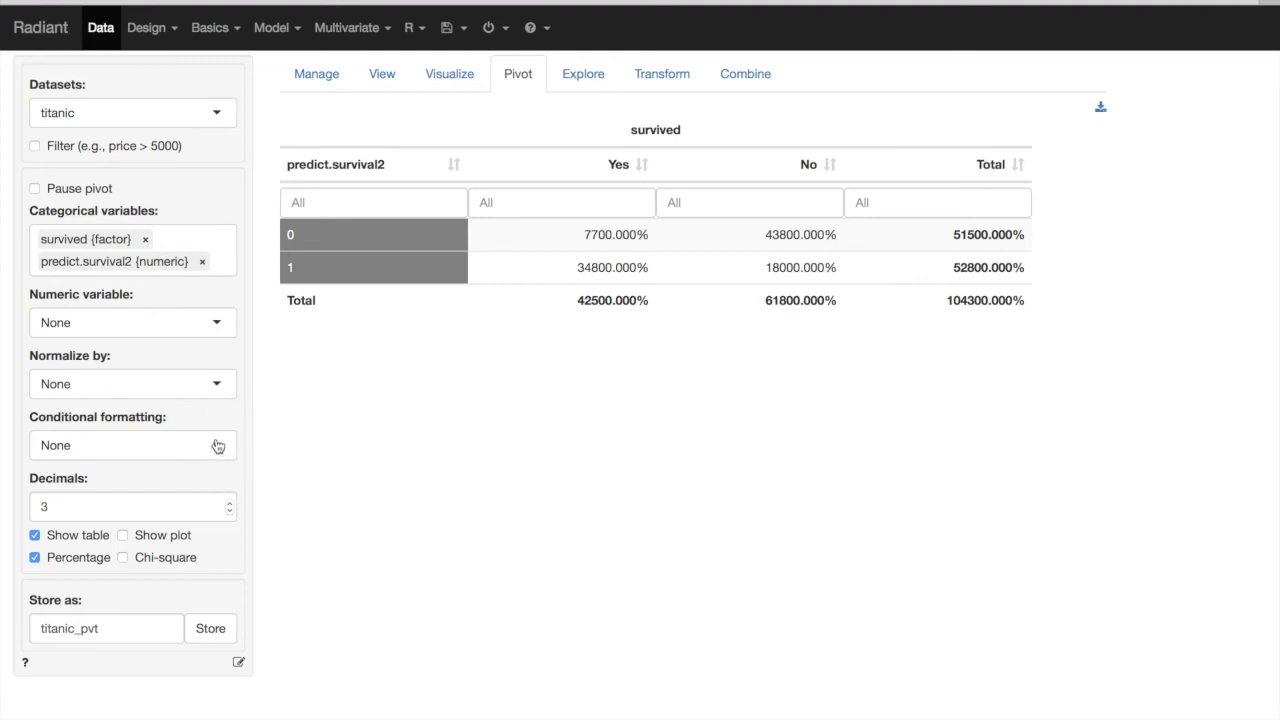
- Show the pivot table as counts instead of percentages and sort it by predict.survival2 in descending order
{"action": "left_click", "coordinate": [61, 566]}
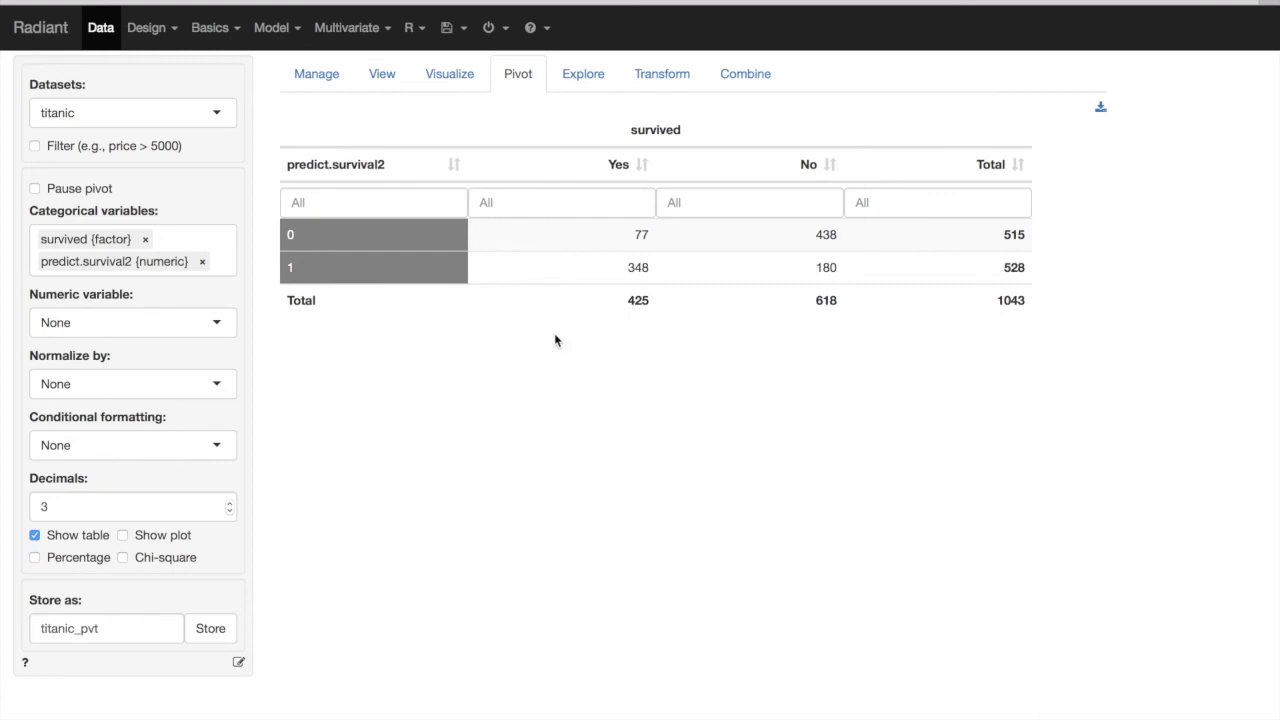
{"action": "left_click", "coordinate": [453, 166]}
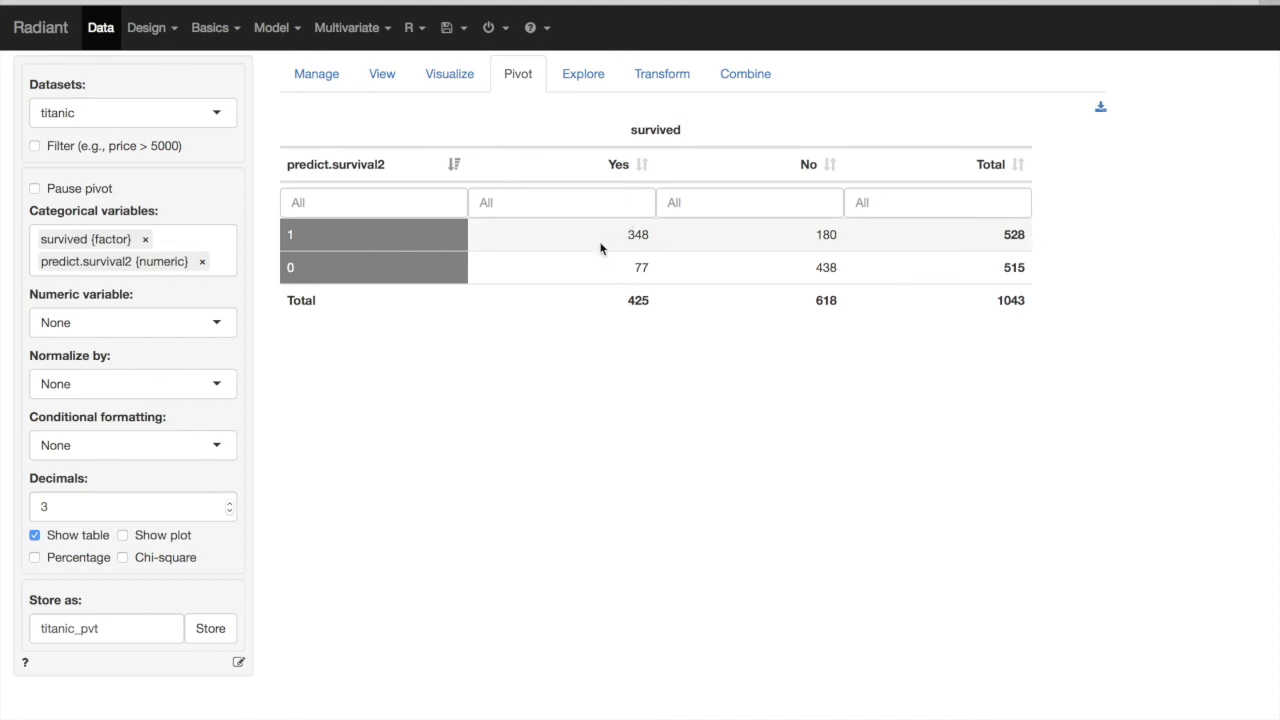
- Show the pivot table of survived and predict.survival2 as percentages normalized by total
{"action": "left_click", "coordinate": [35, 558]}
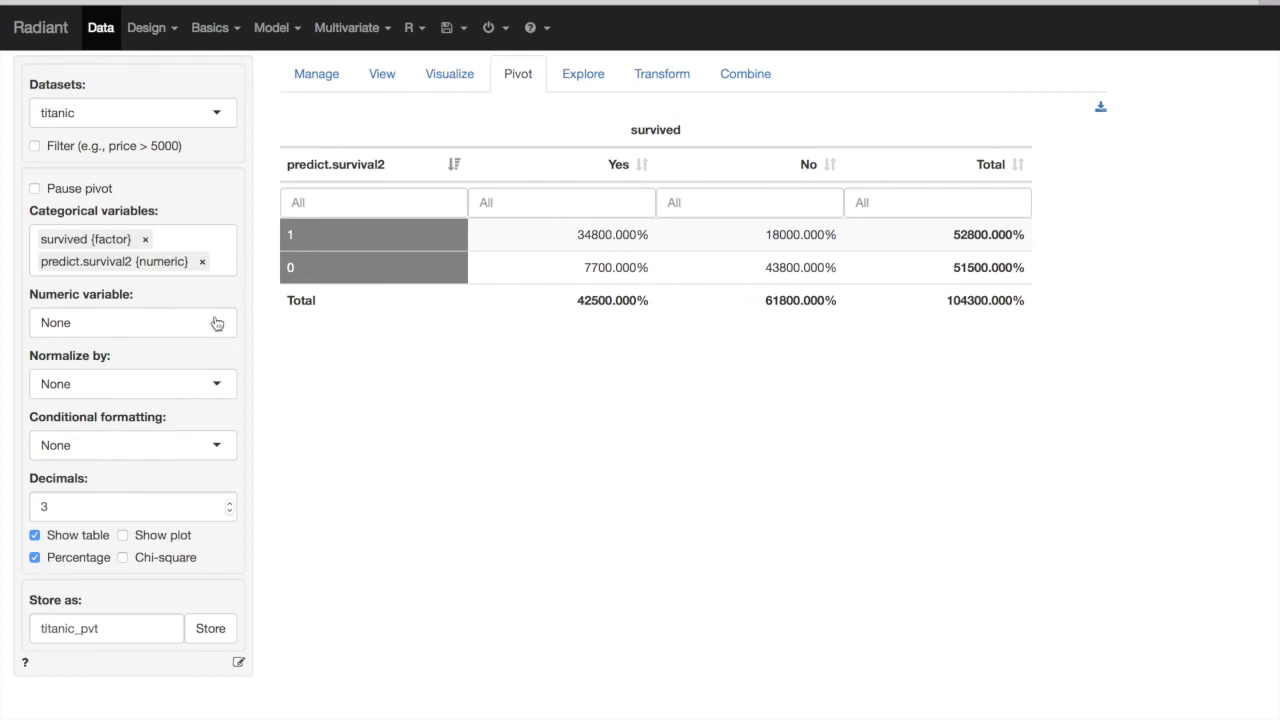
{"action": "left_click", "coordinate": [220, 388]}
{"action": "left_click", "coordinate": [118, 491]}
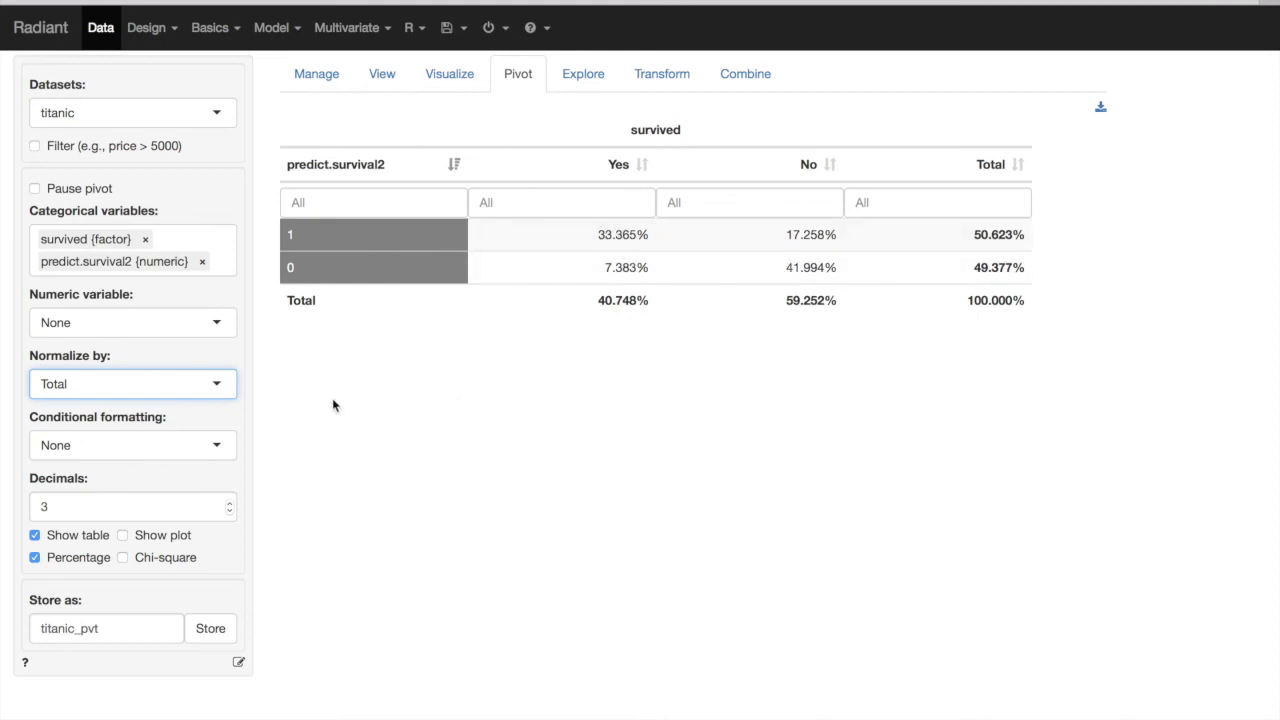
- Normalize the pivot table by column and examine the shares of survivors and non-survivors that predict.survival2 classifies correctly
{"action": "left_click", "coordinate": [221, 391]}
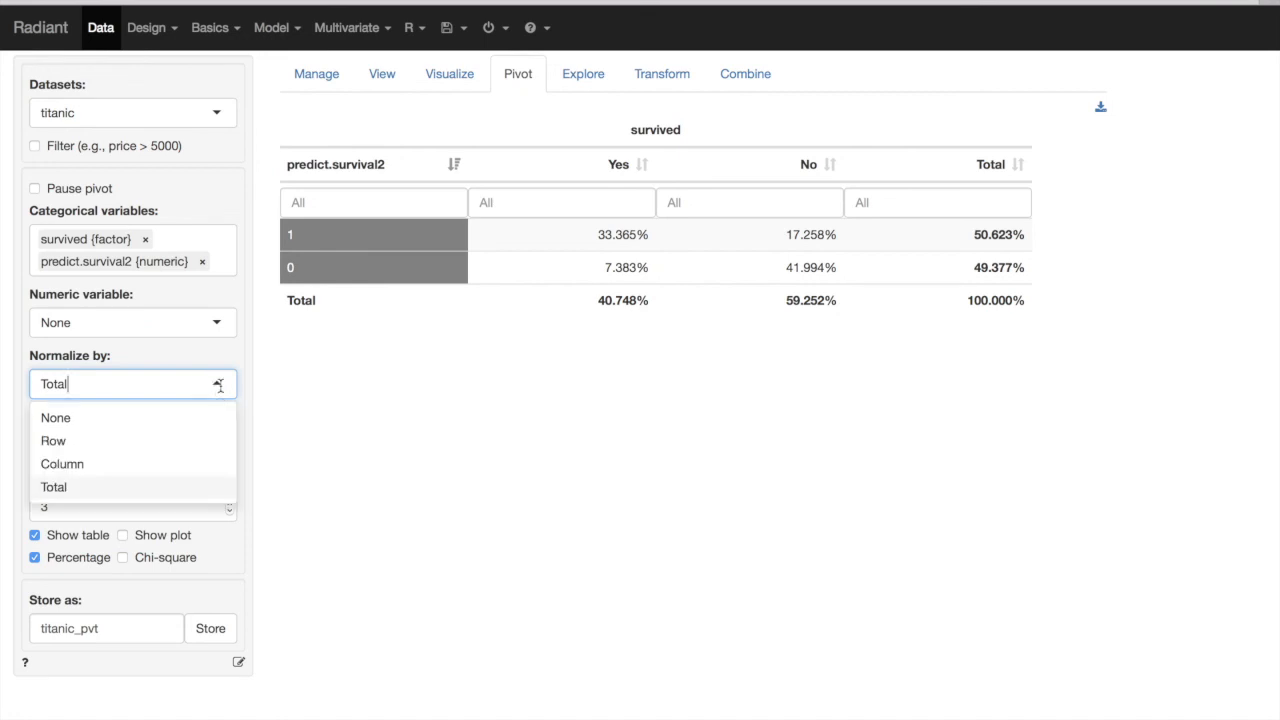
{"action": "left_click", "coordinate": [80, 470]}
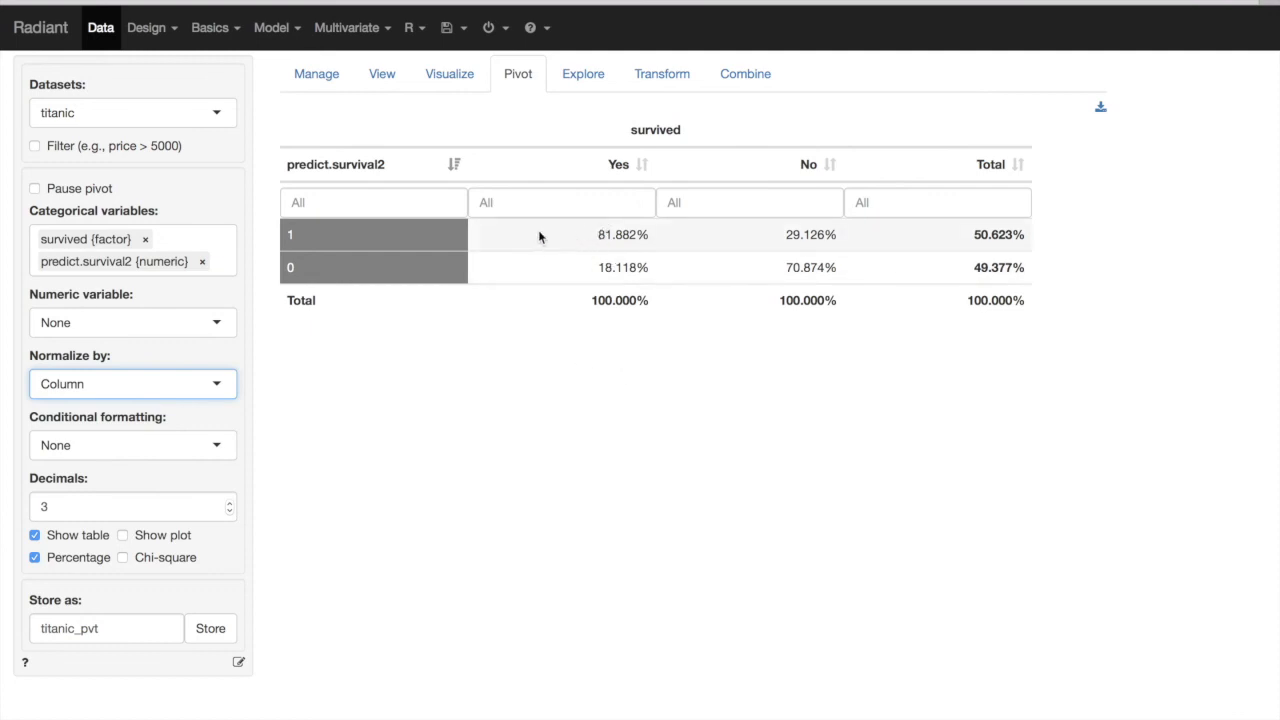
{"action": "left_click_drag", "start_coordinate": [598, 238], "coordinate": [648, 236]}
{"action": "left_click", "coordinate": [627, 234]}
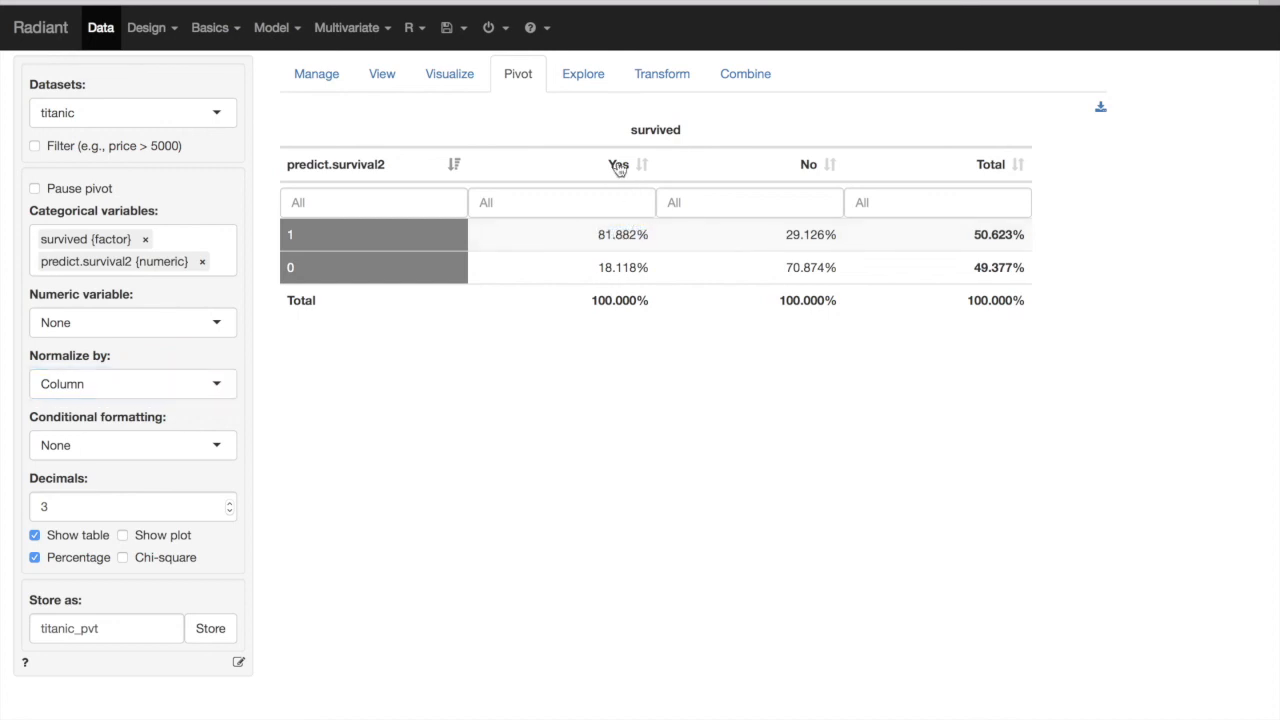
{"action": "left_click_drag", "start_coordinate": [598, 236], "coordinate": [650, 236]}
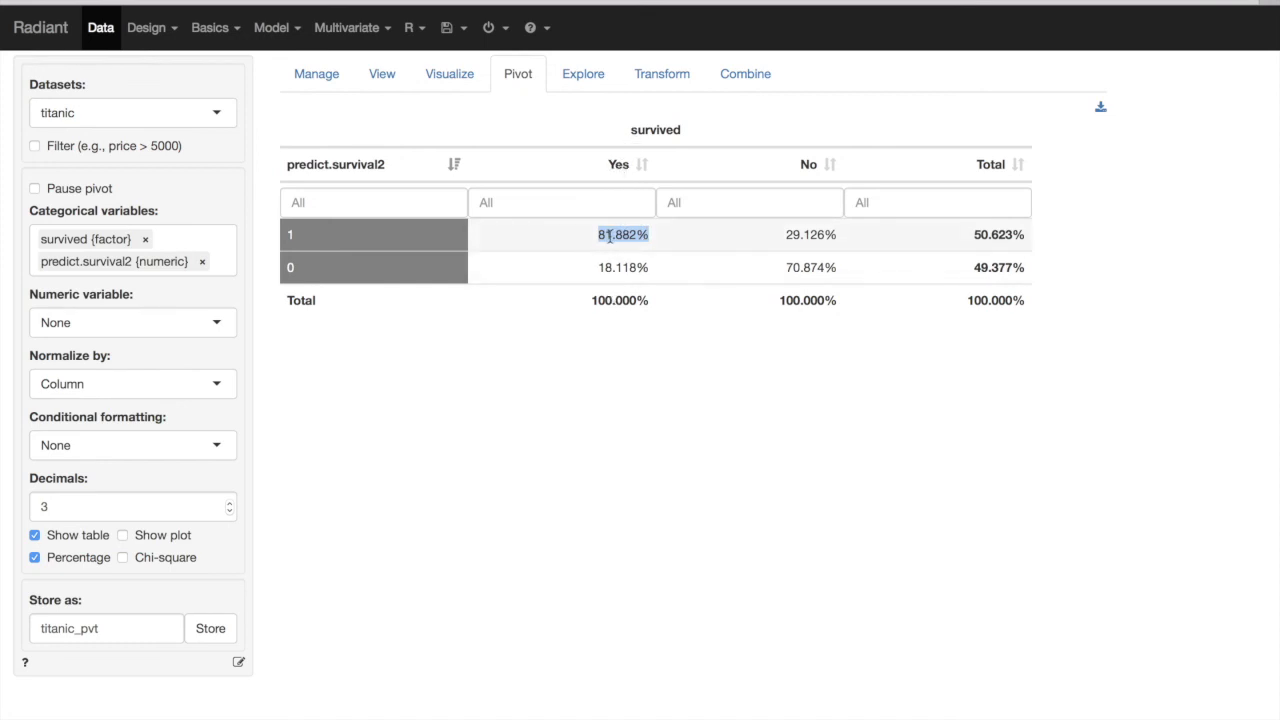
{"action": "left_click", "coordinate": [628, 344]}
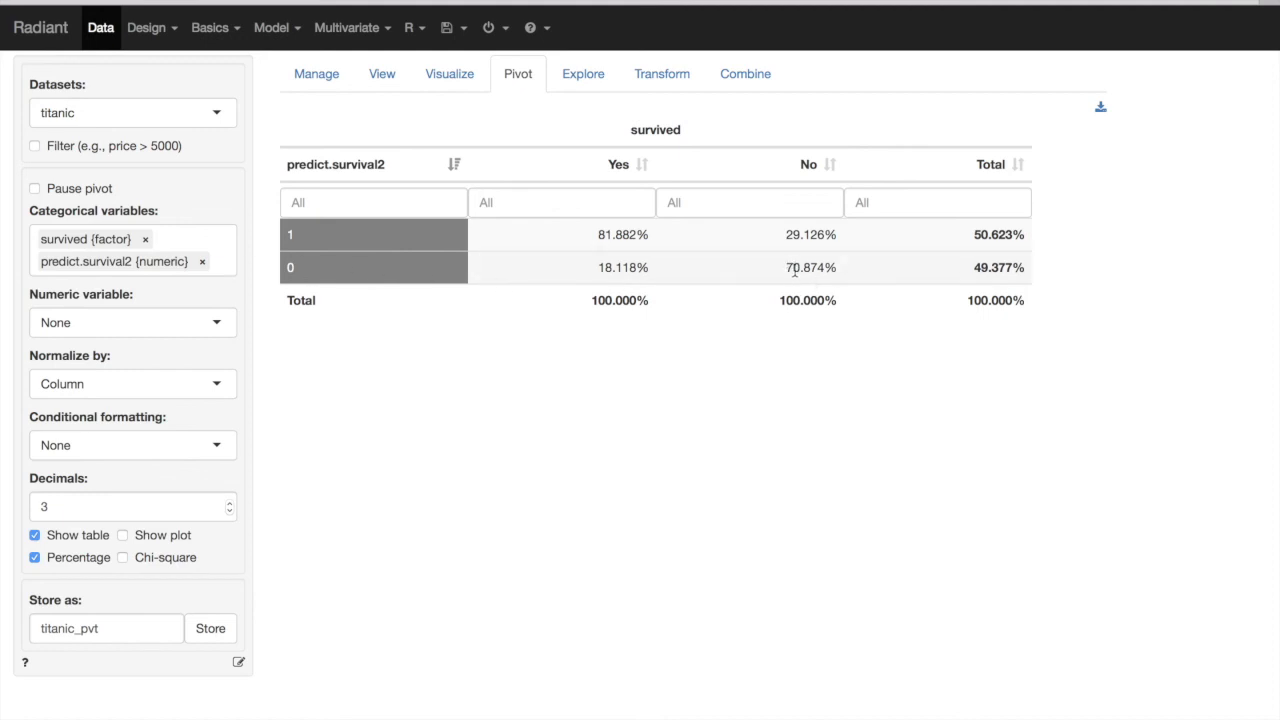
{"action": "left_click_drag", "start_coordinate": [789, 268], "coordinate": [838, 267]}
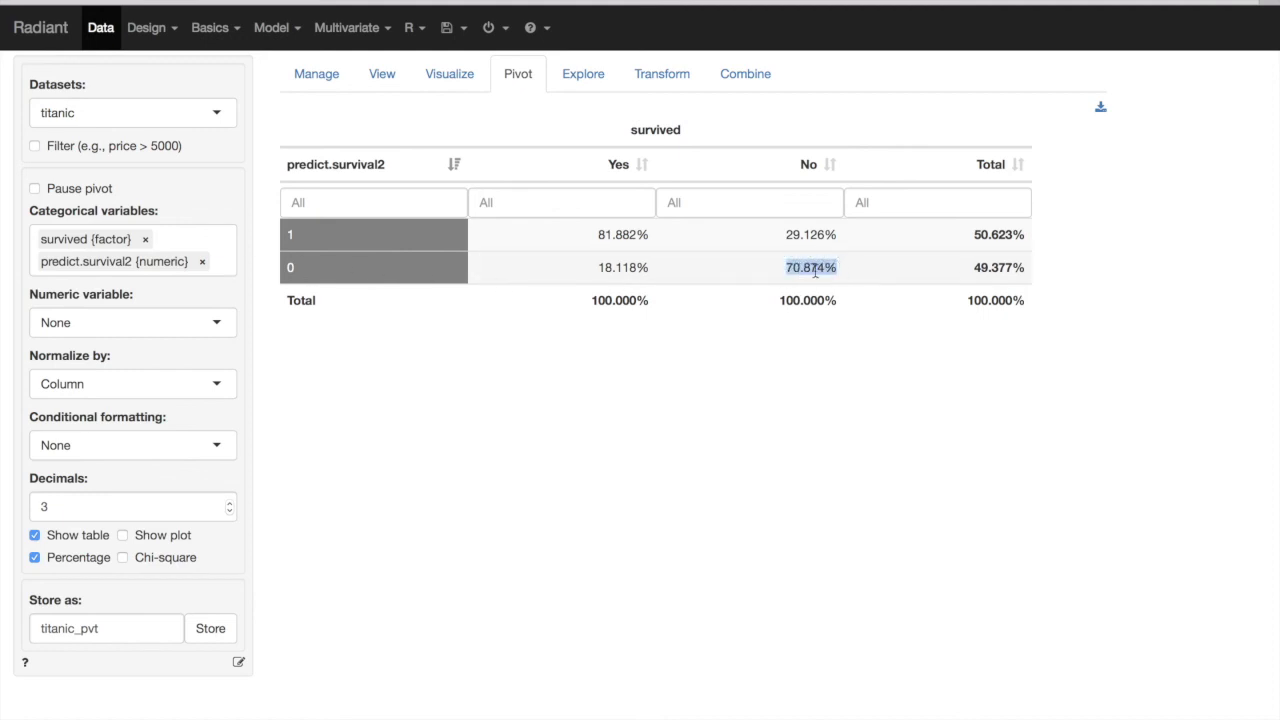
{"action": "left_click", "coordinate": [804, 346]}
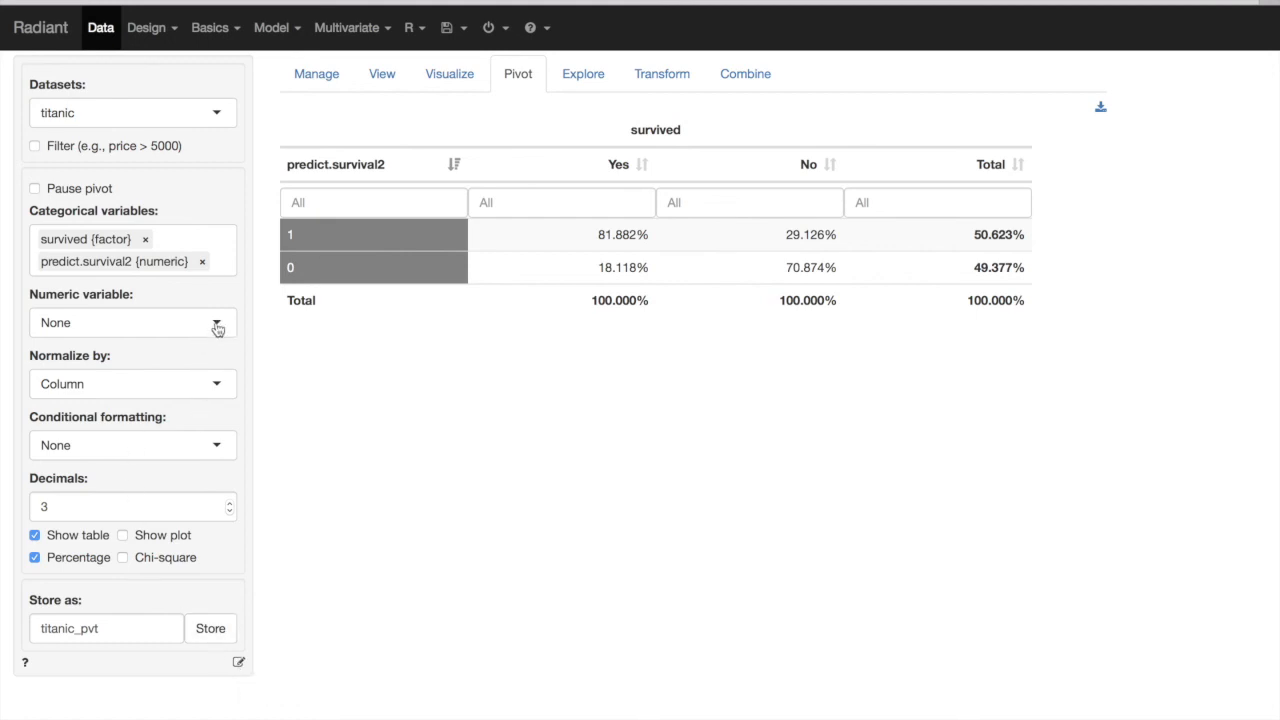
- Normalize the predict.survival2 pivot table by total again, then add its code to the report and knit it
{"action": "left_click", "coordinate": [218, 386]}
{"action": "left_click", "coordinate": [108, 488]}
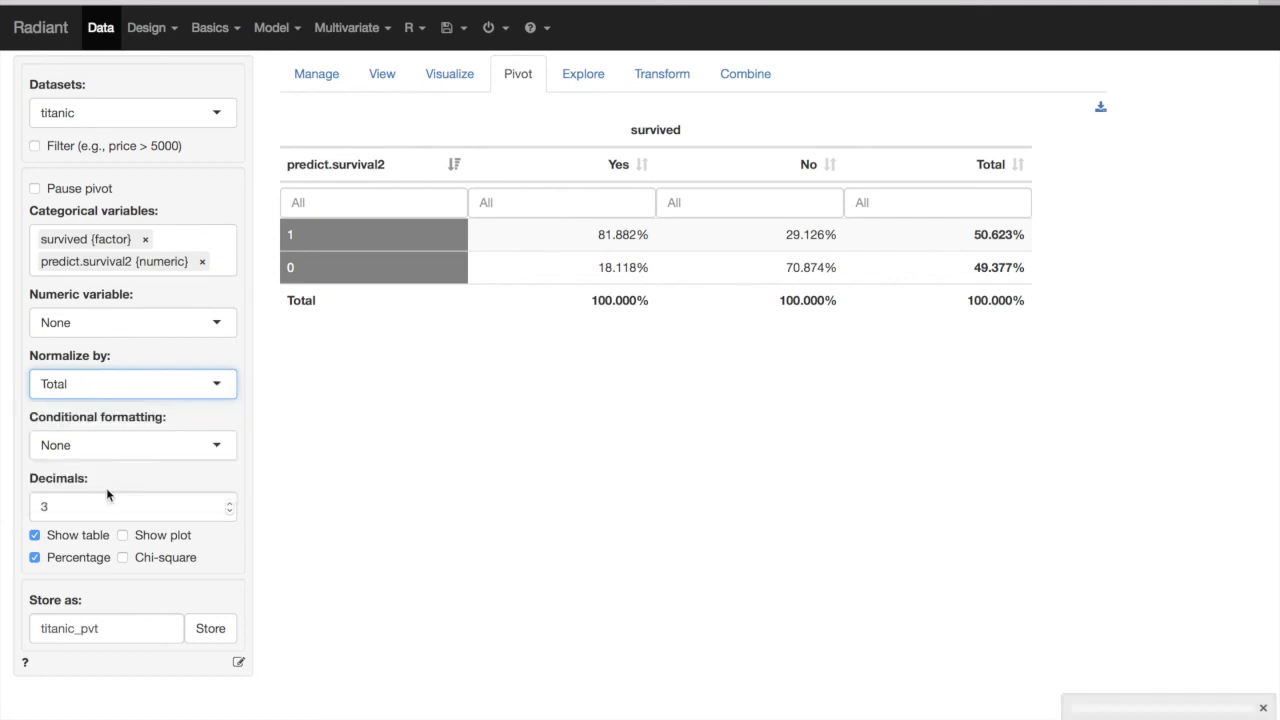
{"action": "left_click", "coordinate": [238, 661]}
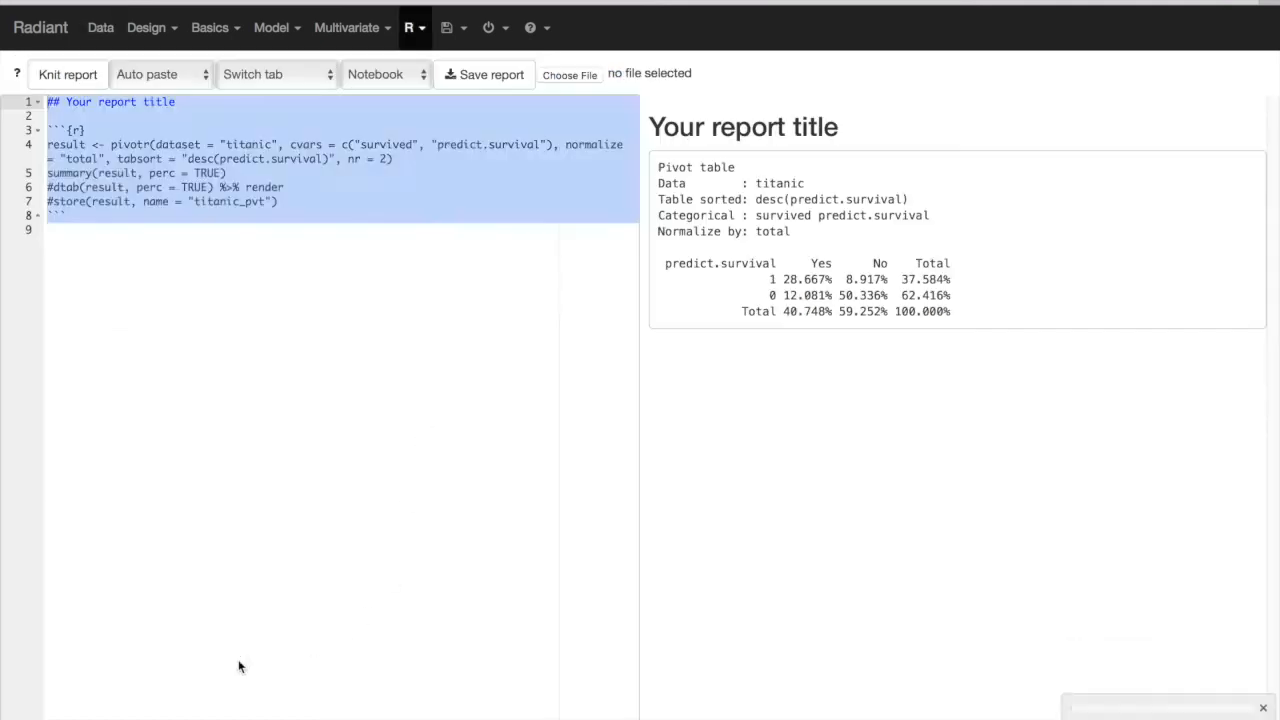
{"action": "left_click_drag", "start_coordinate": [272, 358], "coordinate": [57, 71]}
{"action": "left_click", "coordinate": [66, 74]}
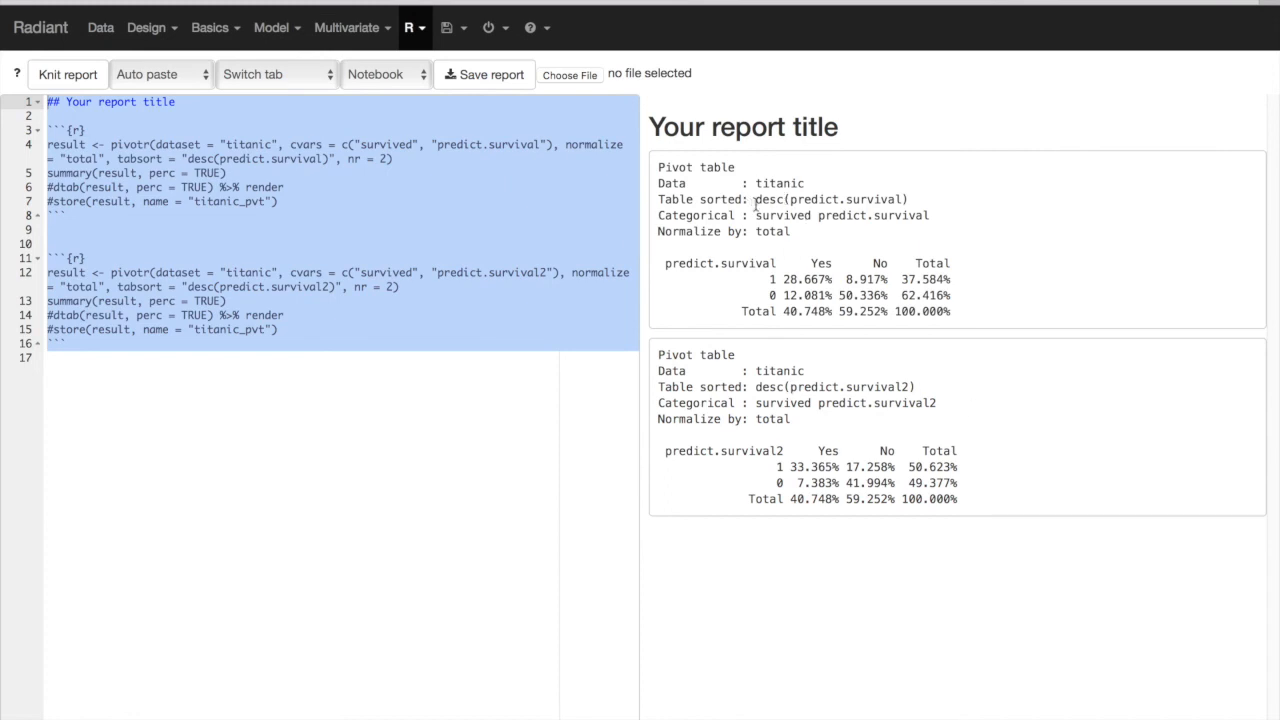
- Compare the knitted predict.survival and predict.survival2 tables, examining the correctly classified Yes and No percentages in the predict.survival2 table
{"action": "left_click_drag", "start_coordinate": [664, 264], "coordinate": [970, 322]}
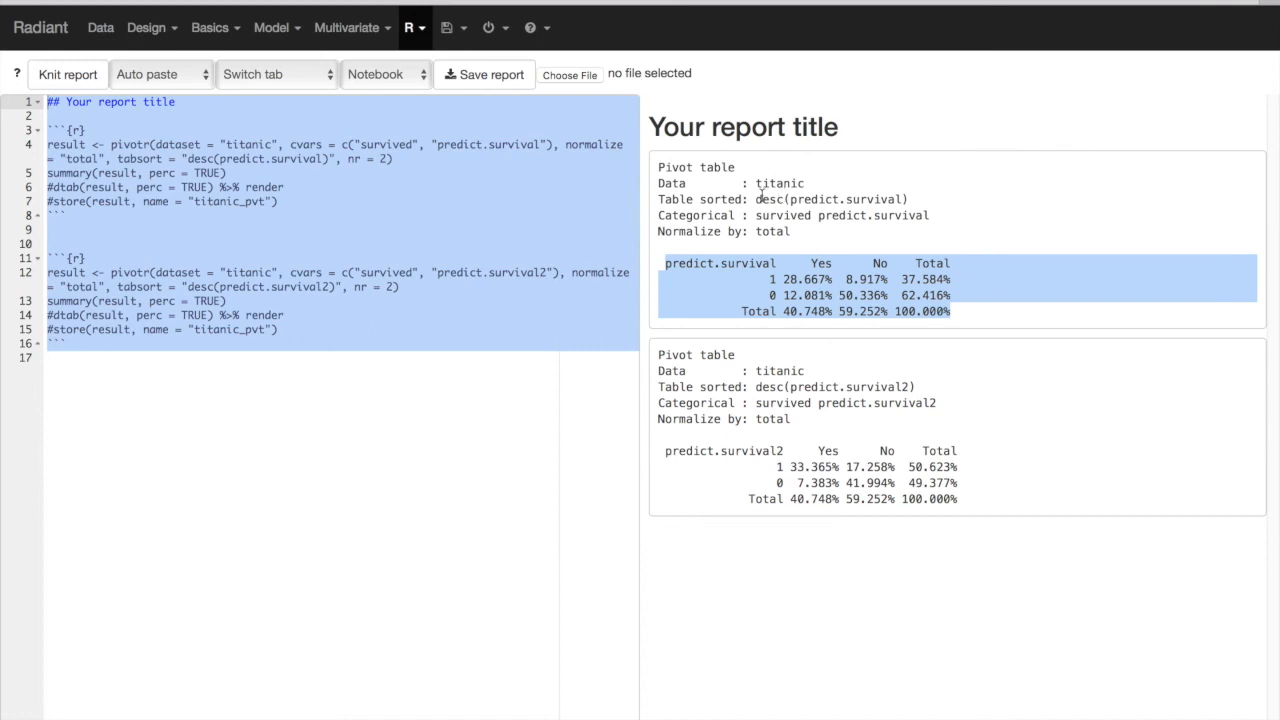
{"action": "left_click_drag", "start_coordinate": [799, 200], "coordinate": [902, 200]}
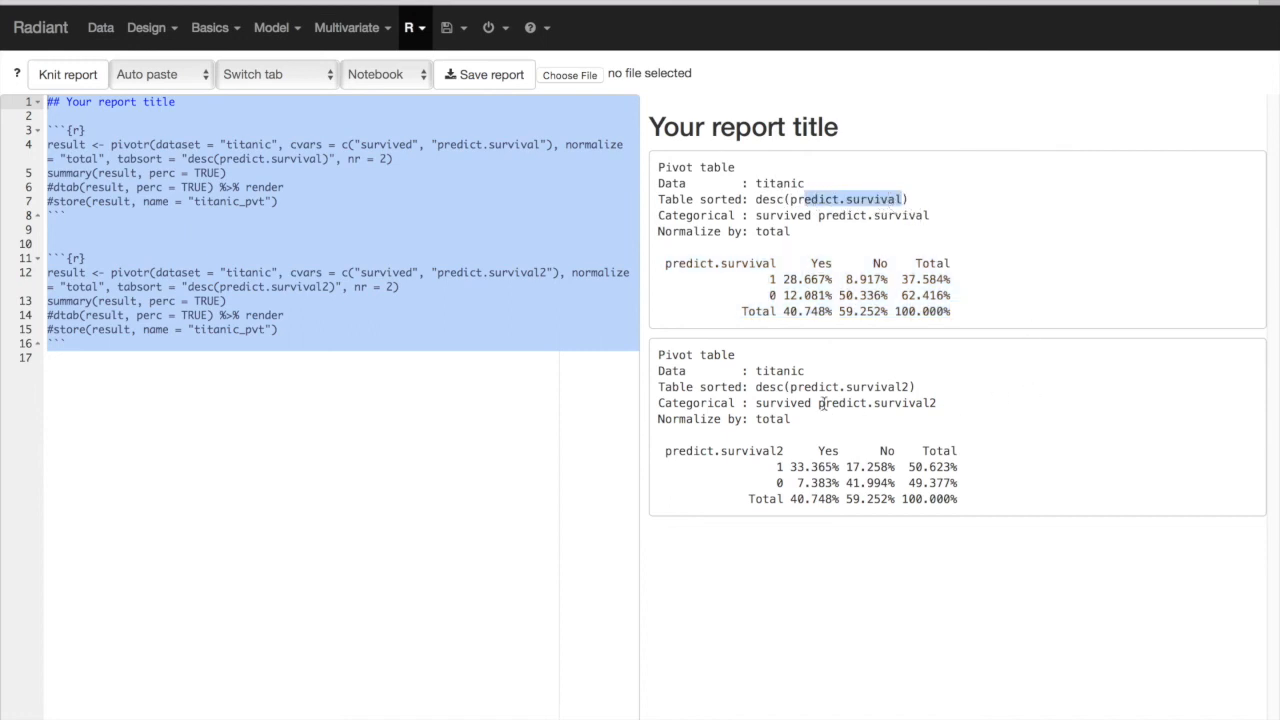
{"action": "left_click_drag", "start_coordinate": [660, 433], "coordinate": [986, 503]}
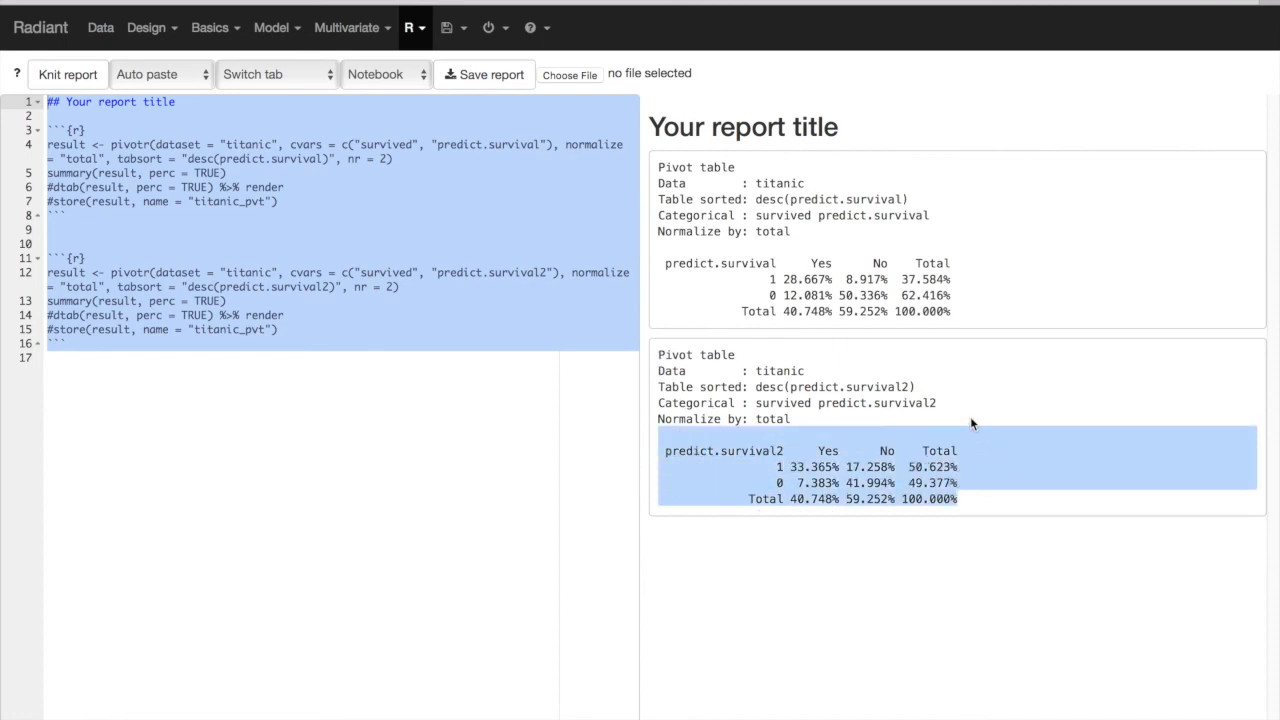
{"action": "left_click_drag", "start_coordinate": [790, 387], "coordinate": [908, 387]}
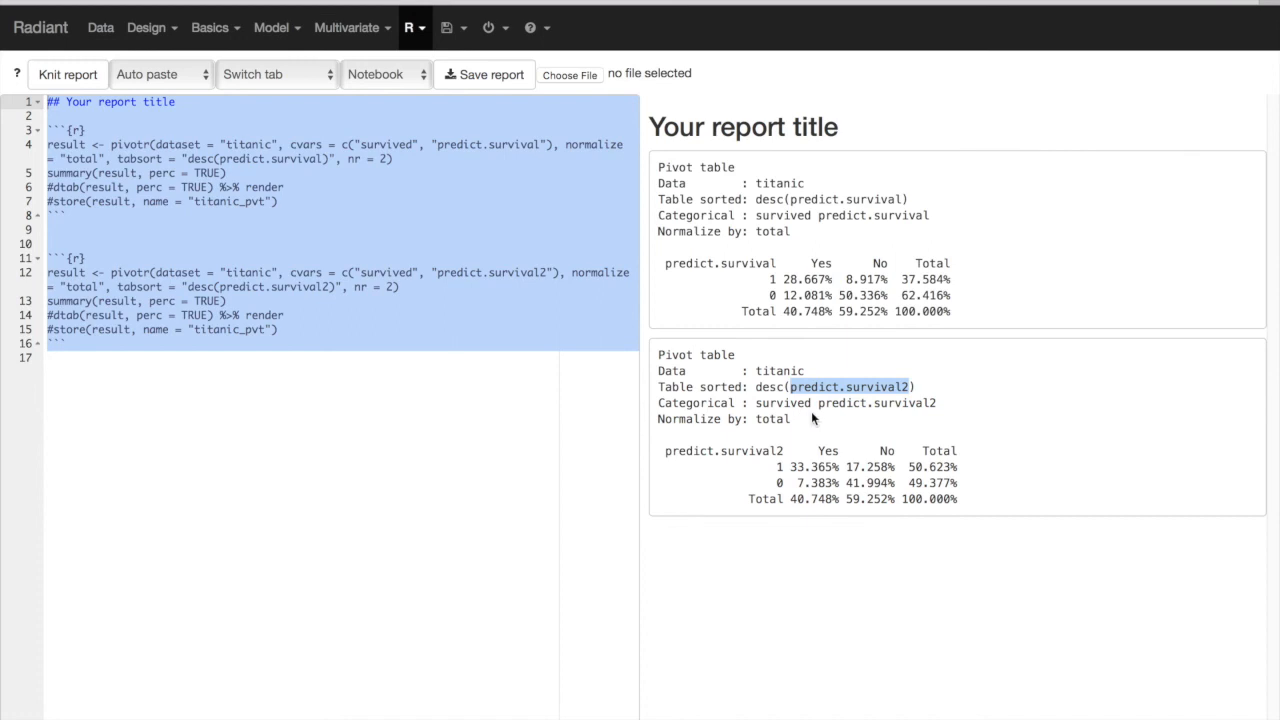
{"action": "left_click", "coordinate": [857, 525]}
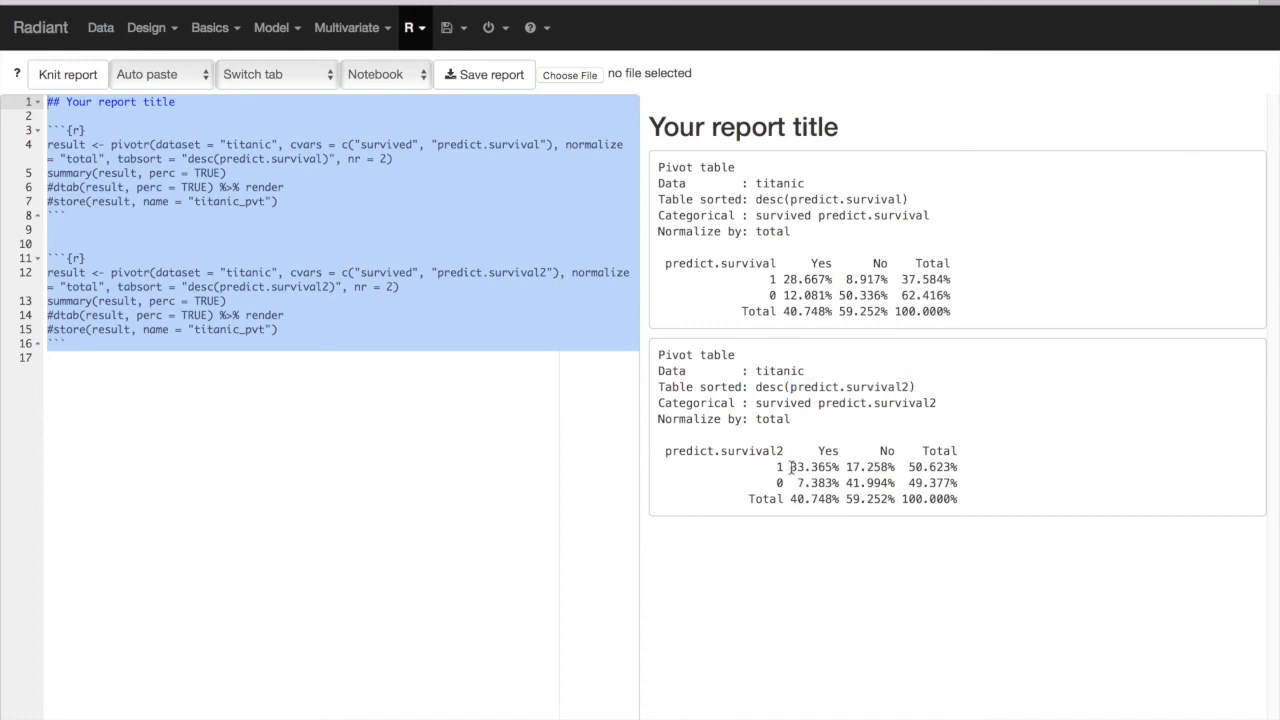
{"action": "left_click_drag", "start_coordinate": [791, 467], "coordinate": [846, 467]}
{"action": "left_click_drag", "start_coordinate": [846, 483], "coordinate": [886, 483]}
{"action": "left_click", "coordinate": [848, 483]}
{"action": "left_click_drag", "start_coordinate": [848, 483], "coordinate": [895, 484]}
{"action": "left_click", "coordinate": [1011, 500]}
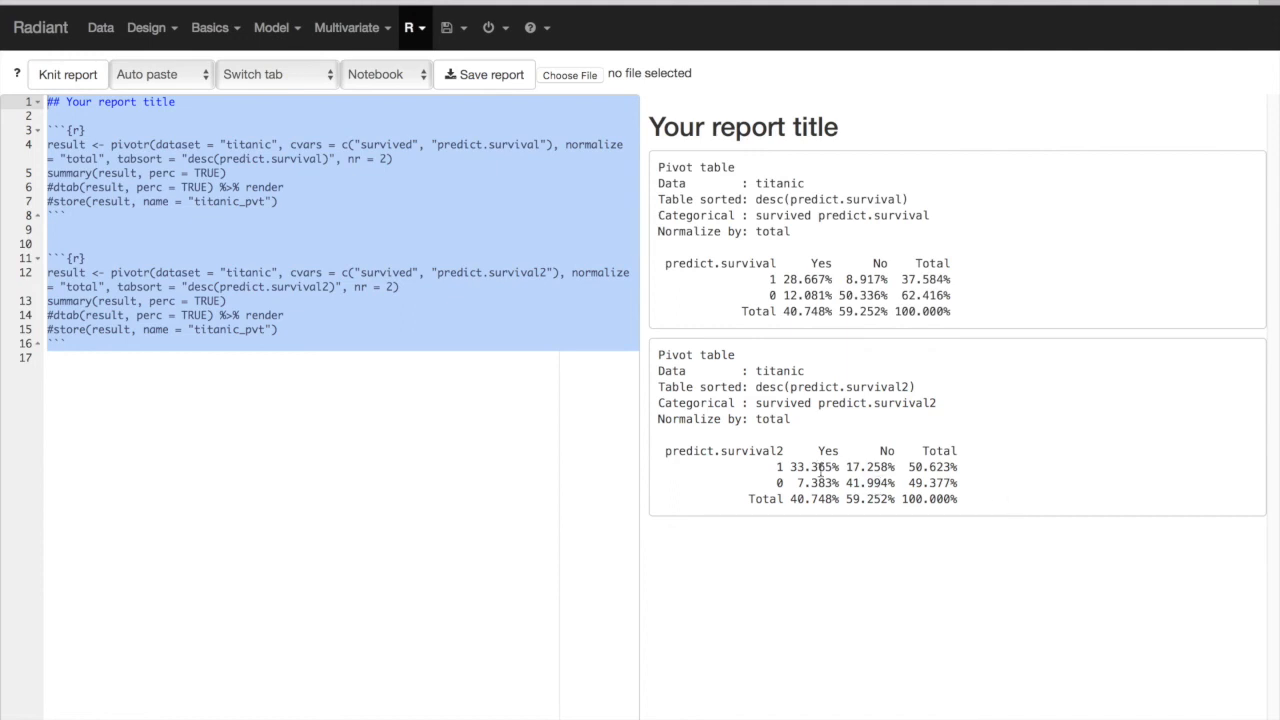